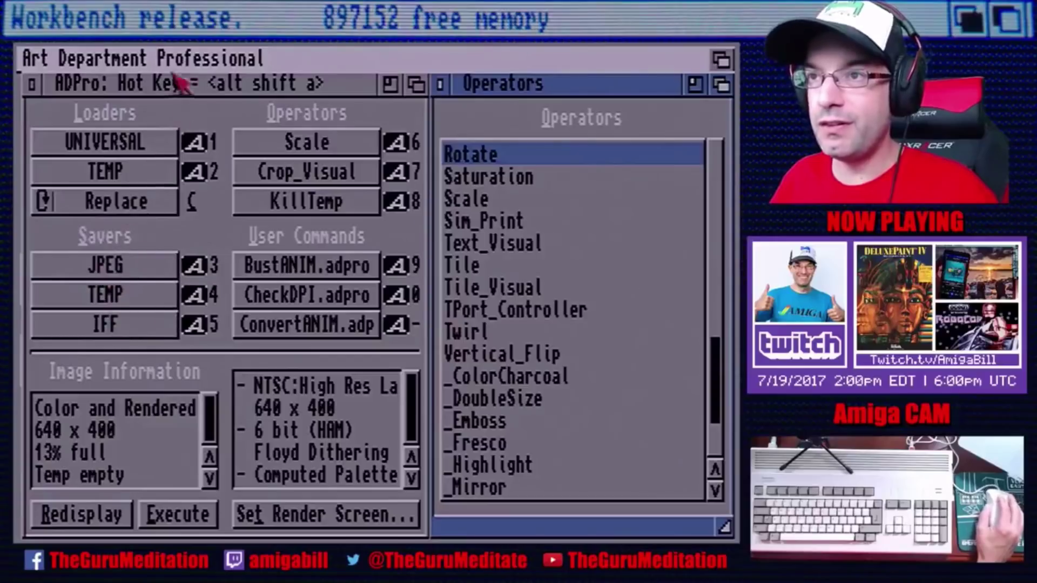
Open the full saver list and examine the formats listed after JPEG through to the end.
right_click(173, 99)
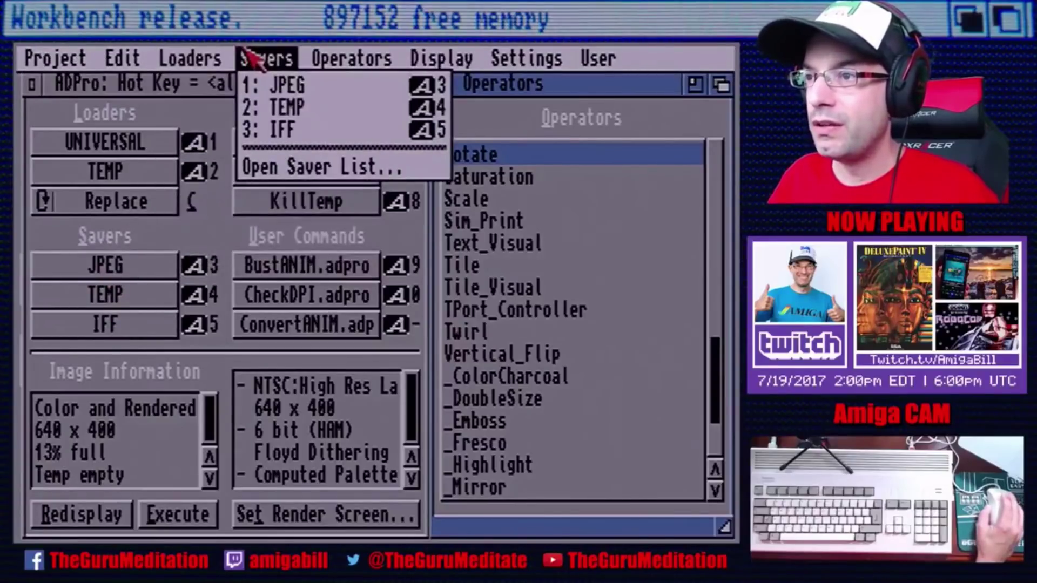
right_click(262, 167)
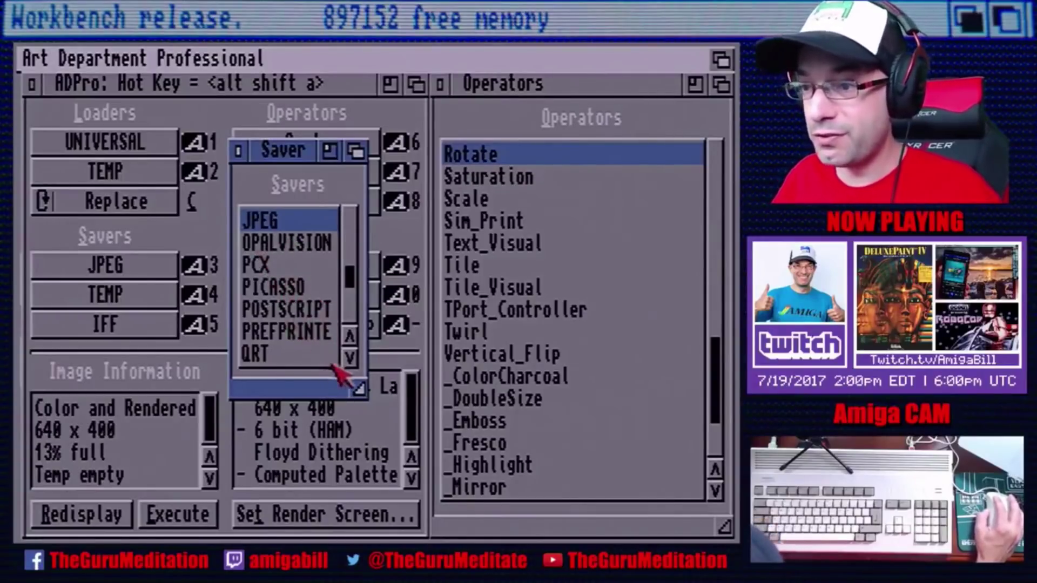
click(350, 358)
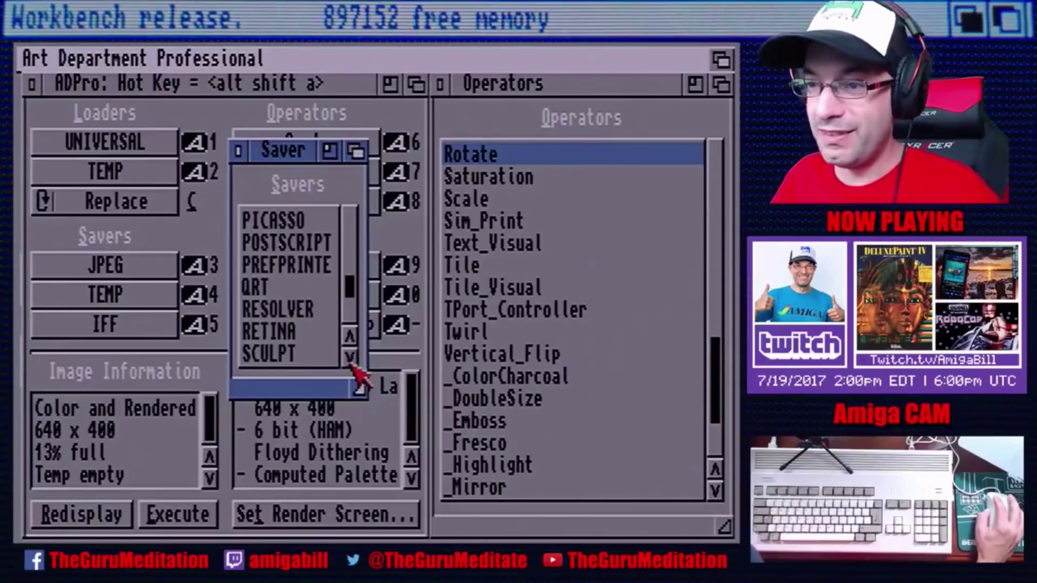
click(350, 359)
click(350, 358)
click(350, 358)
click(350, 358)
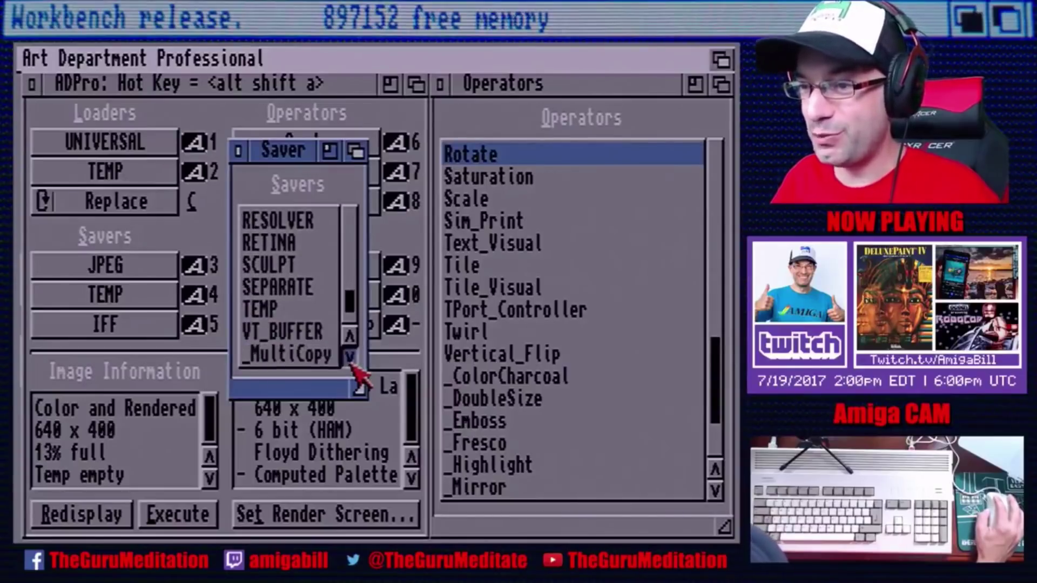
click(350, 358)
click(350, 357)
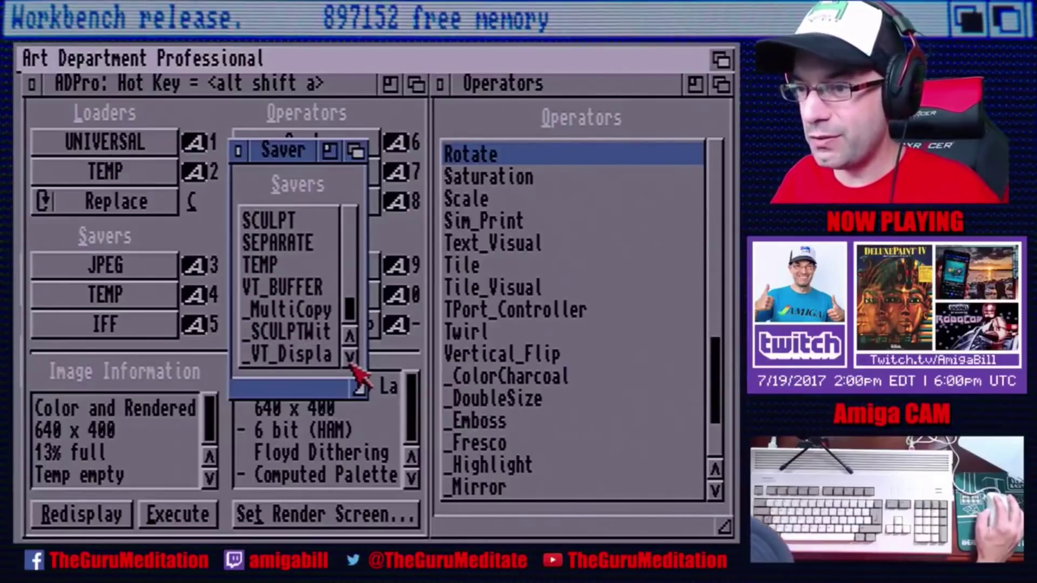
Examine the remaining saver formats back to the start of the list and close the saver list.
click(350, 336)
click(349, 335)
click(349, 336)
click(350, 335)
click(349, 336)
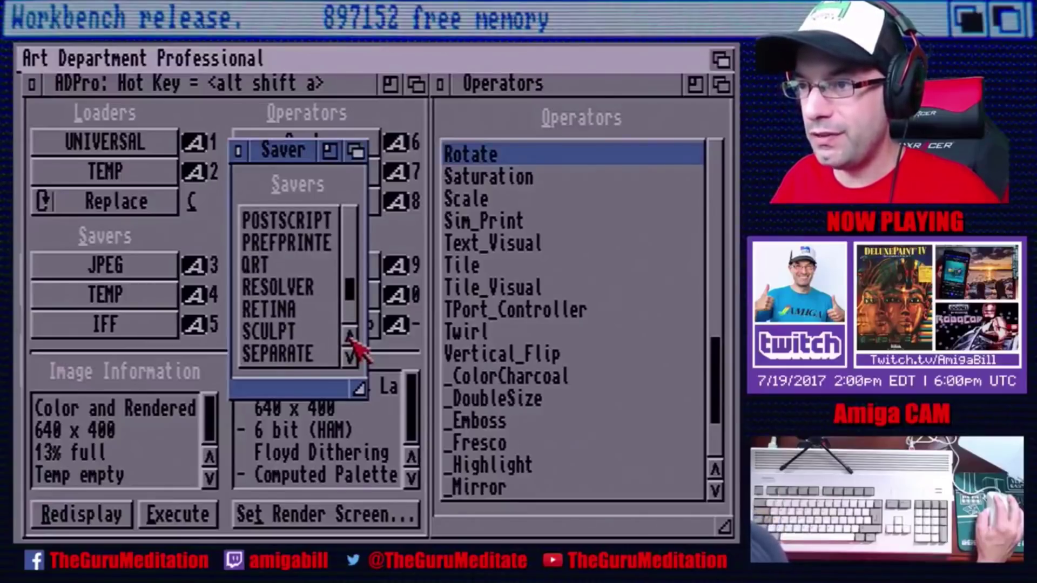
click(349, 335)
click(350, 336)
click(350, 336)
click(350, 335)
click(349, 335)
click(350, 335)
click(350, 336)
click(349, 336)
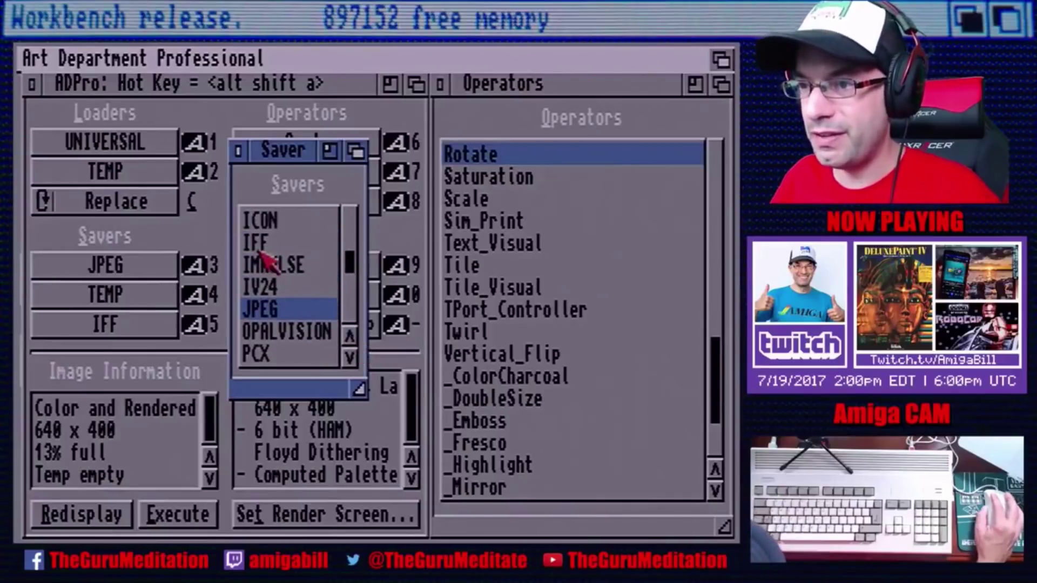
click(350, 342)
click(350, 342)
click(350, 337)
click(350, 337)
click(350, 337)
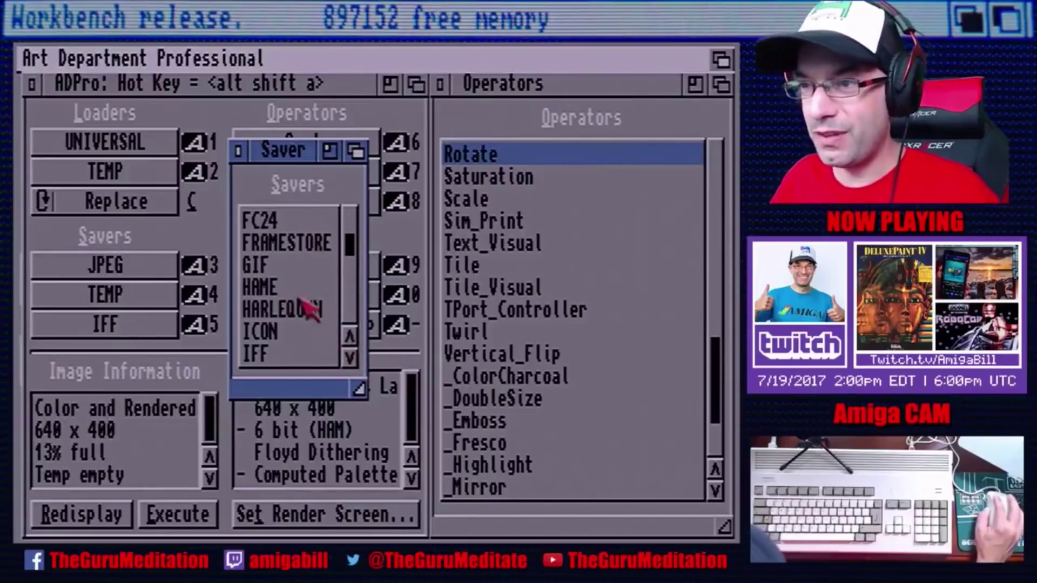
click(350, 337)
click(350, 337)
click(350, 337)
click(350, 336)
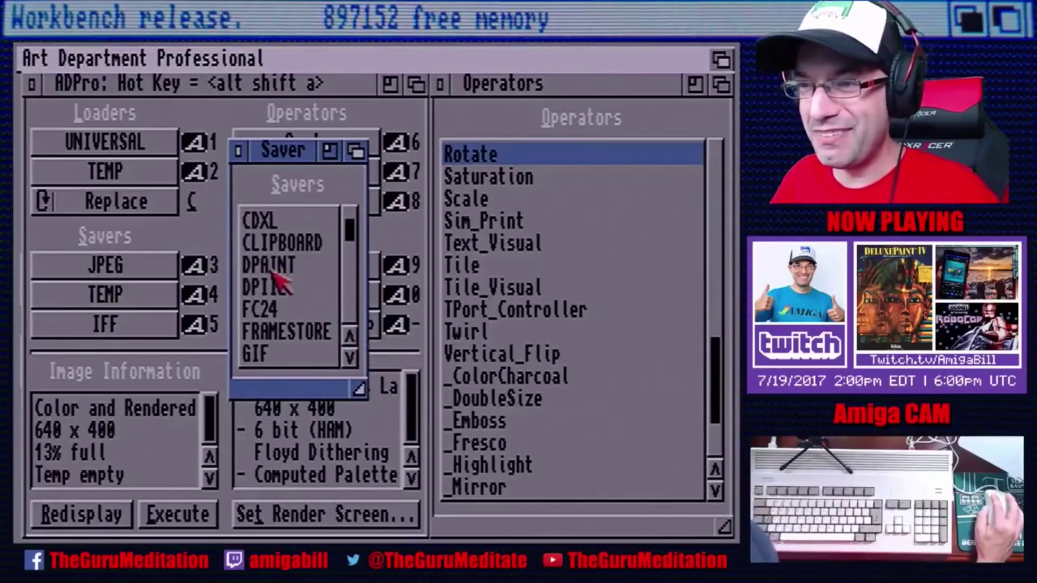
click(351, 338)
click(351, 337)
click(351, 338)
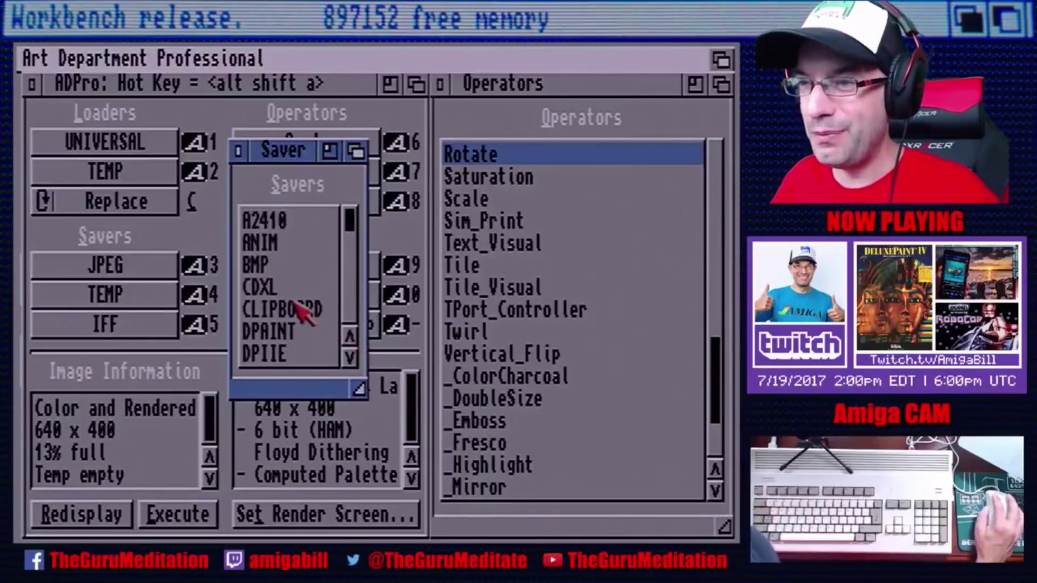
click(349, 356)
click(350, 357)
click(238, 152)
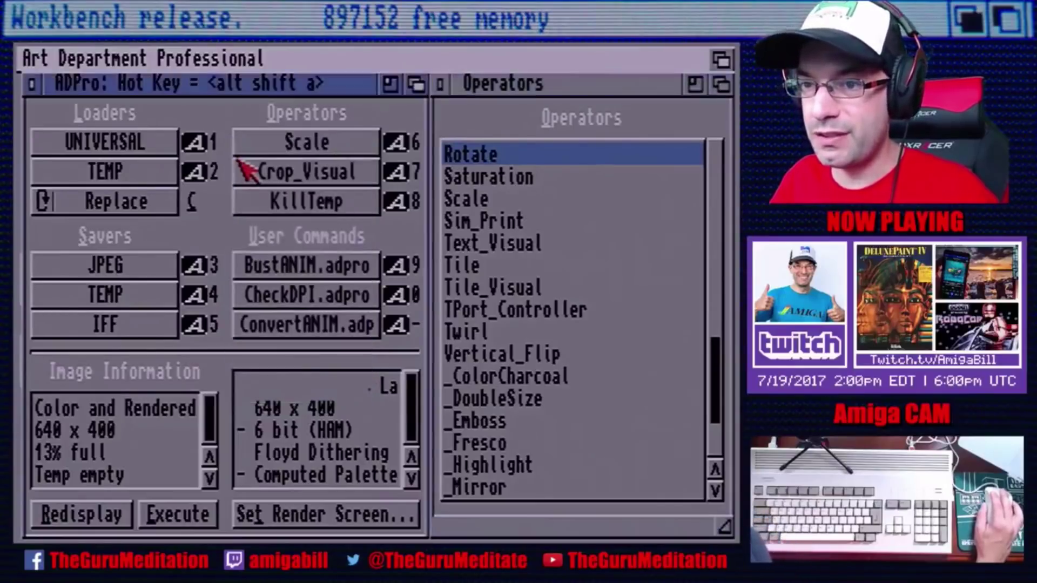
Start saving the image with the IFF saver, using HAM Color Image as the data format.
click(133, 327)
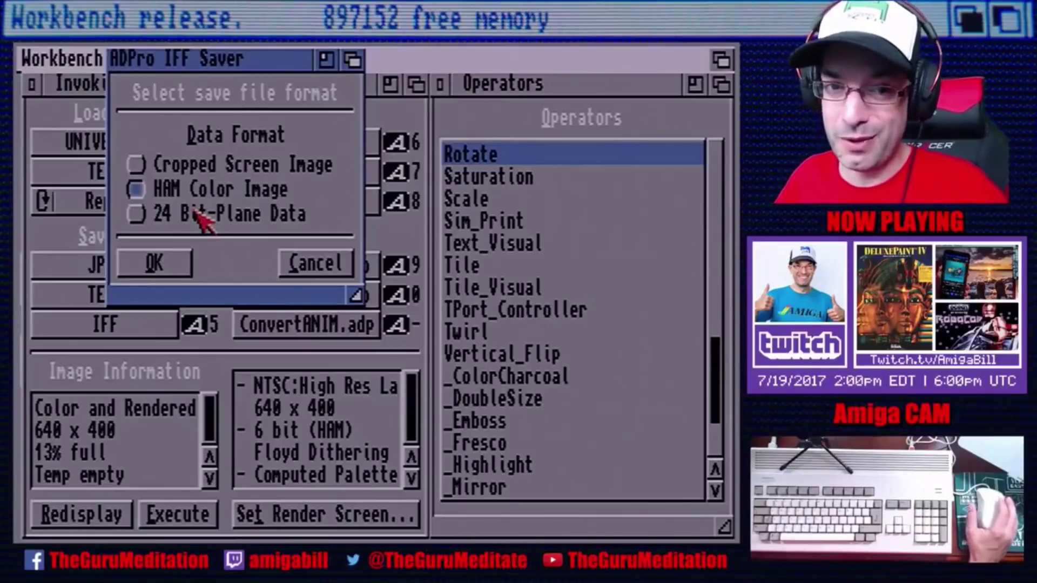
click(139, 189)
click(155, 263)
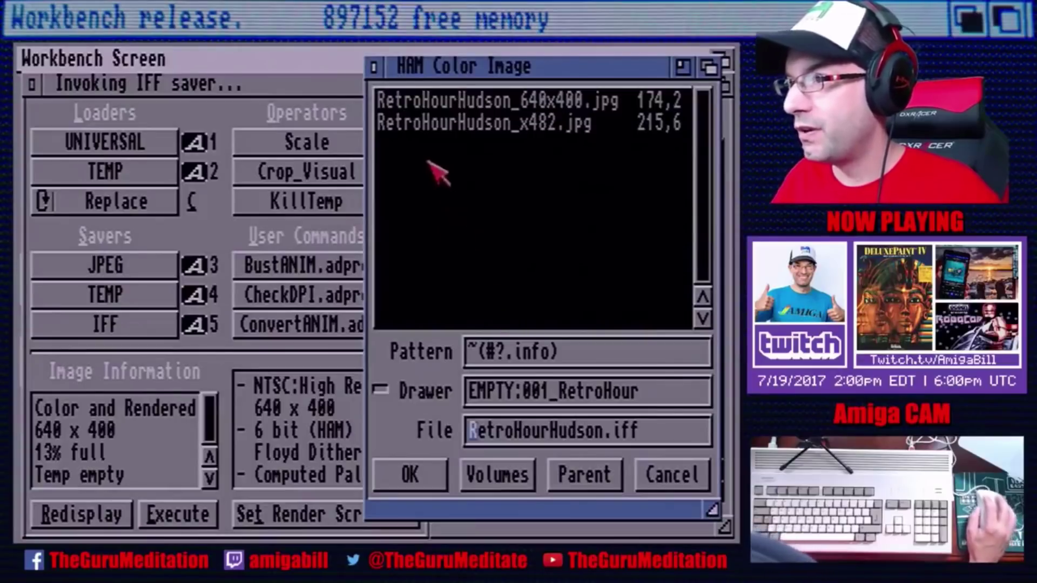
Save the image as RetroHourHudson_640x400.iff in EMPTY:001_RetroHour, basing the name on the existing 640x400 JPG.
click(418, 106)
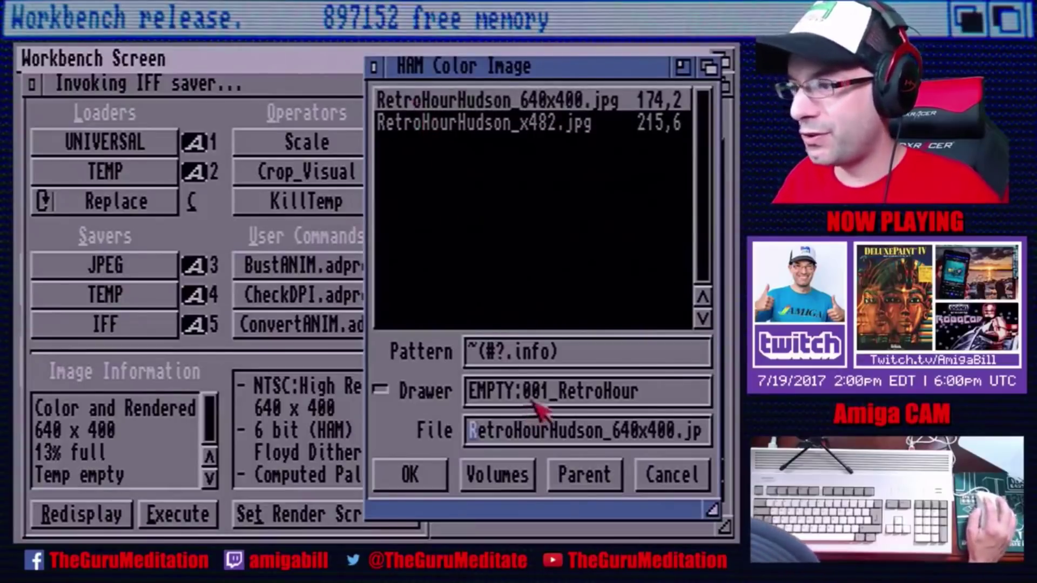
click(691, 440)
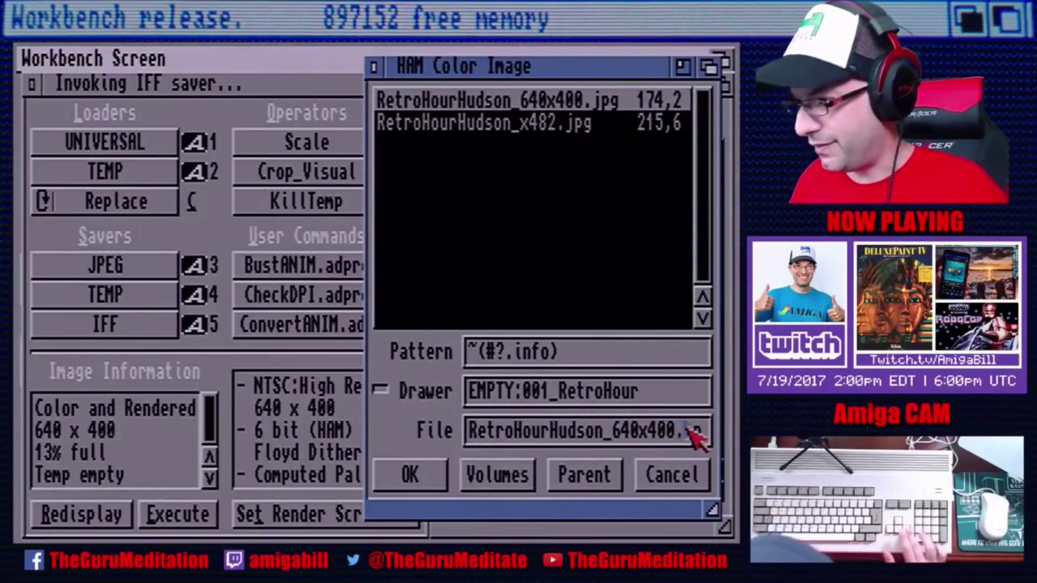
key(Right)
key(BackSpace)
key(BackSpace)
key(BackSpace)
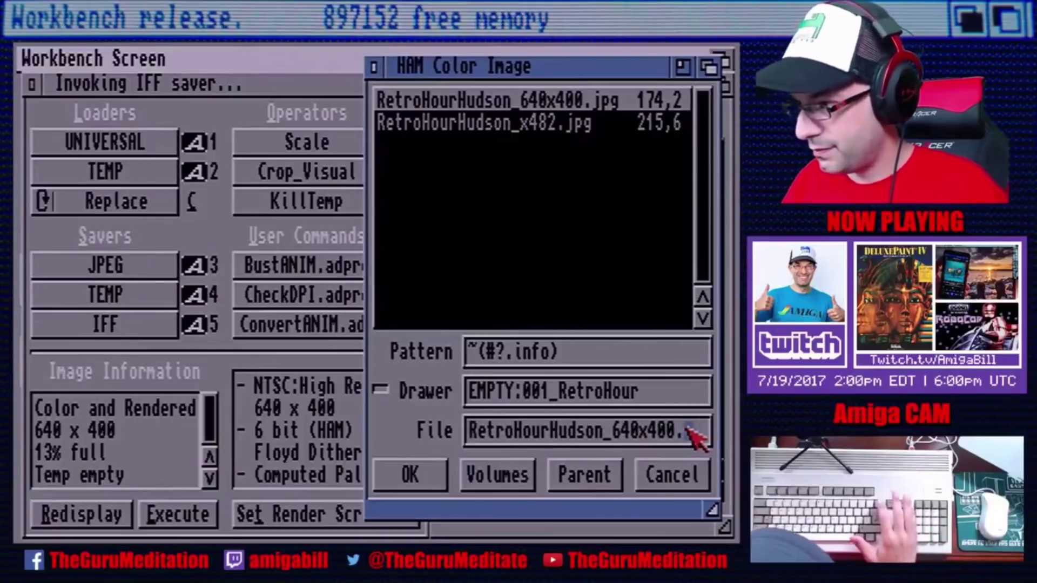
text(iff)
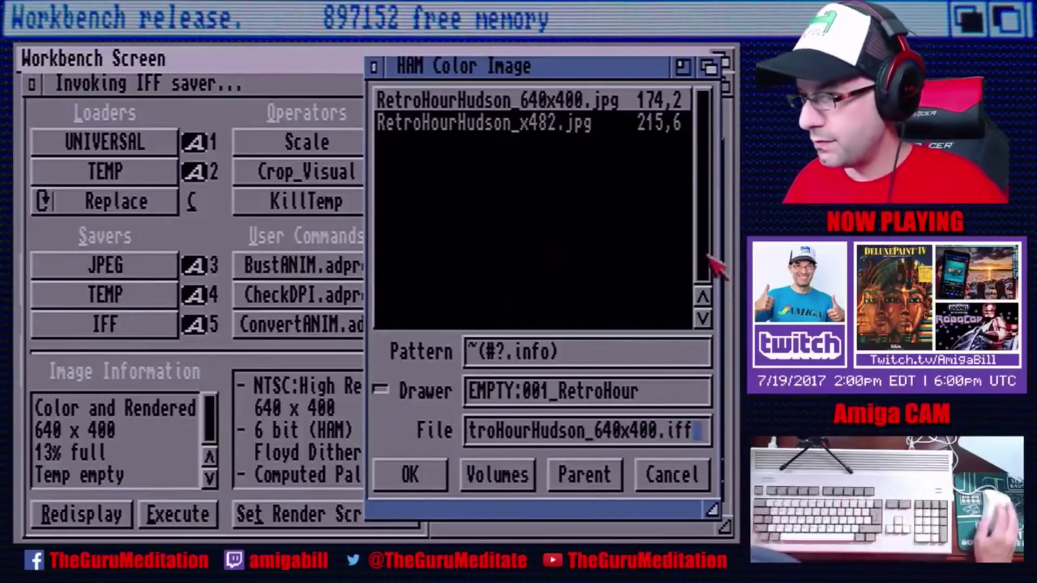
click(429, 480)
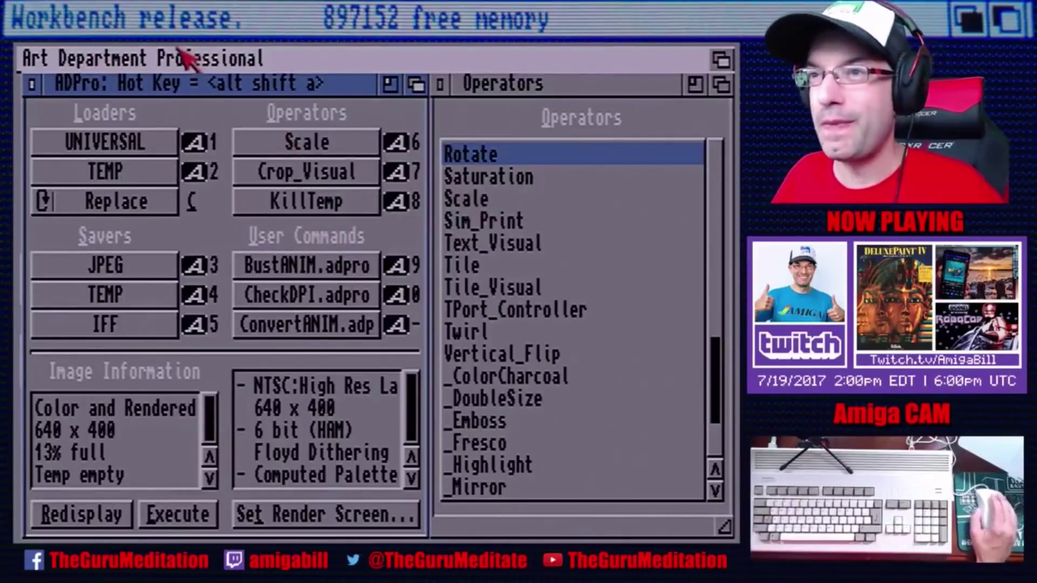
Quit Art Department Professional and close its ADPro drawer window on the Workbench.
right_click(98, 47)
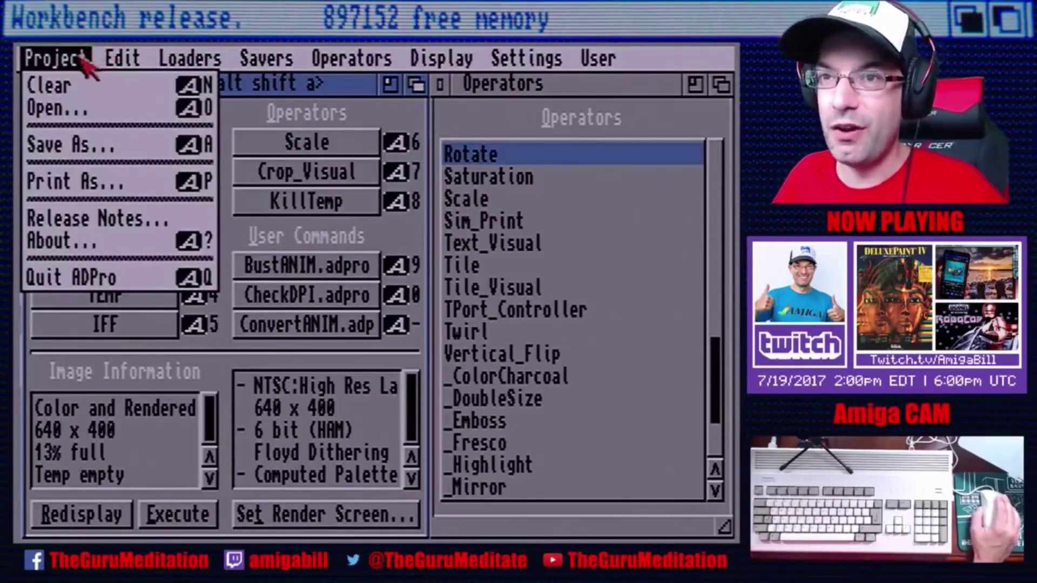
right_click(87, 278)
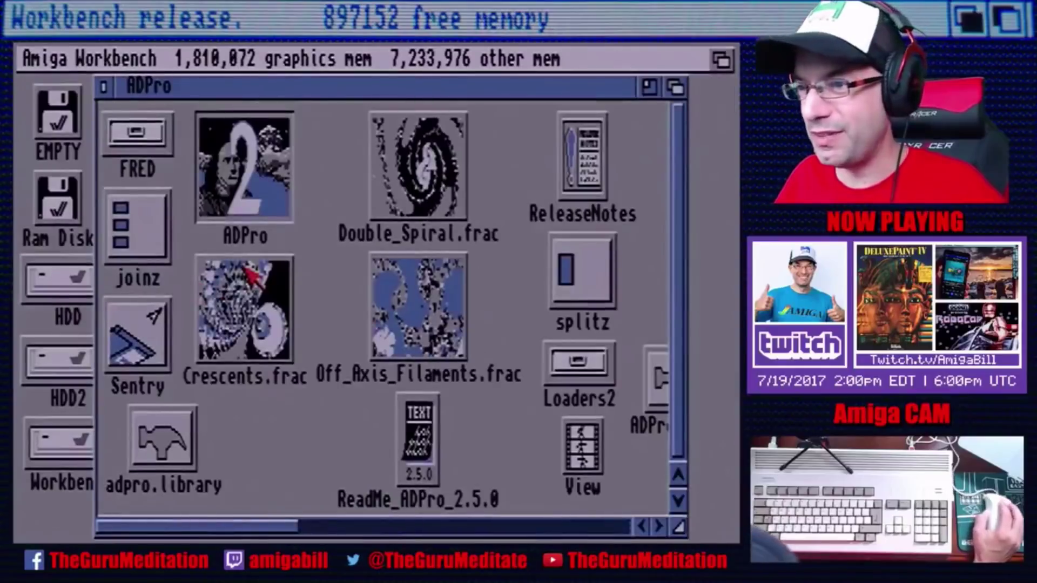
click(103, 87)
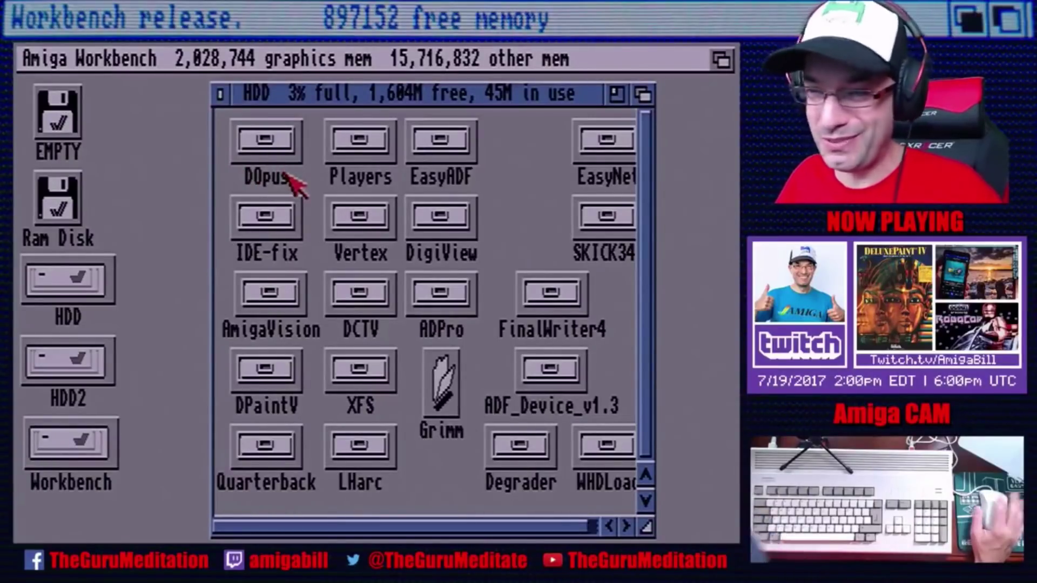
Launch DeluxePaint from the DPaintV drawer and accept the NTSC:High Res 640x200 screen format with 256 colours.
double_click(272, 387)
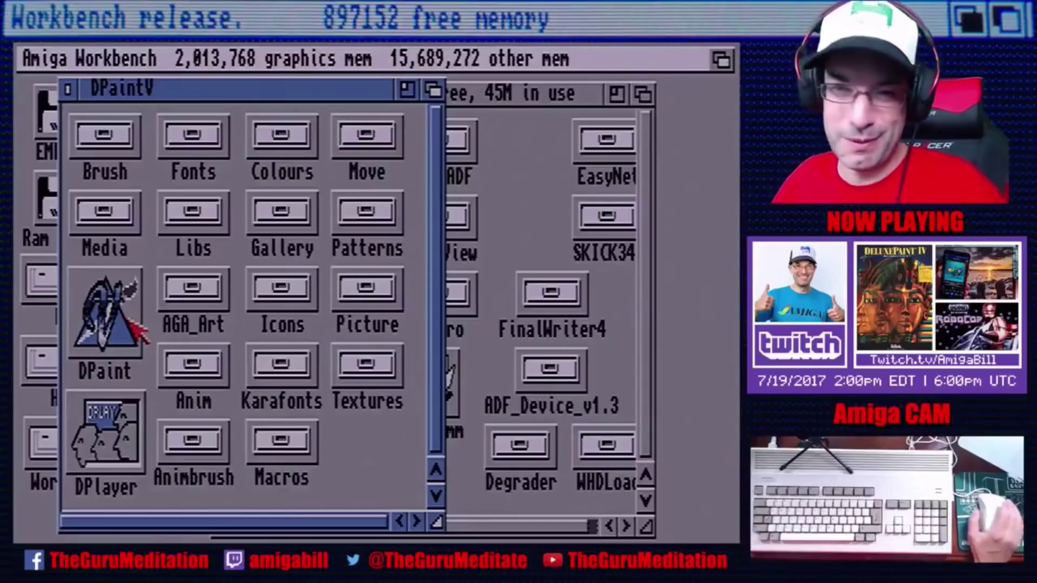
double_click(130, 324)
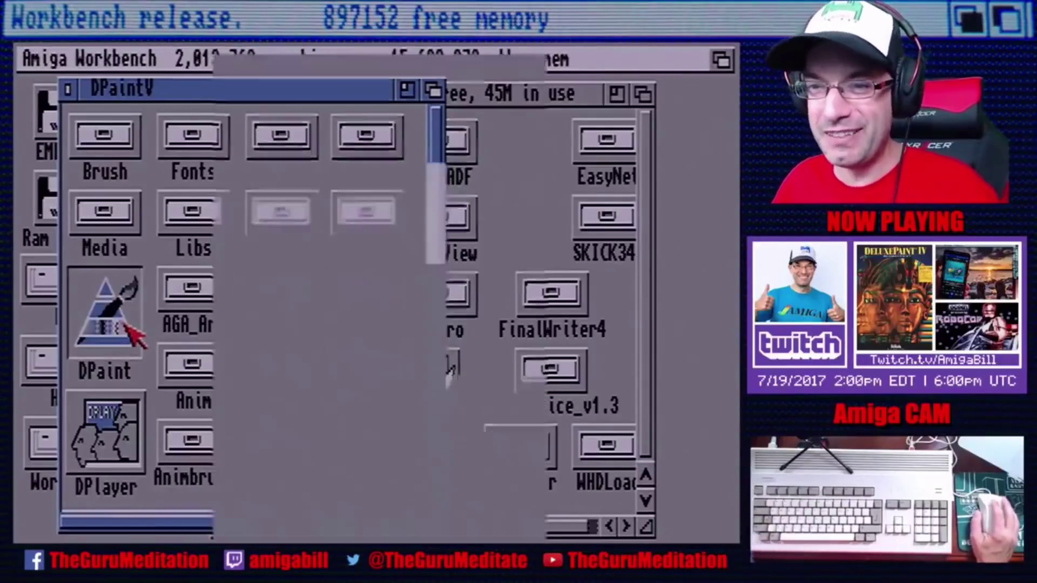
click(378, 500)
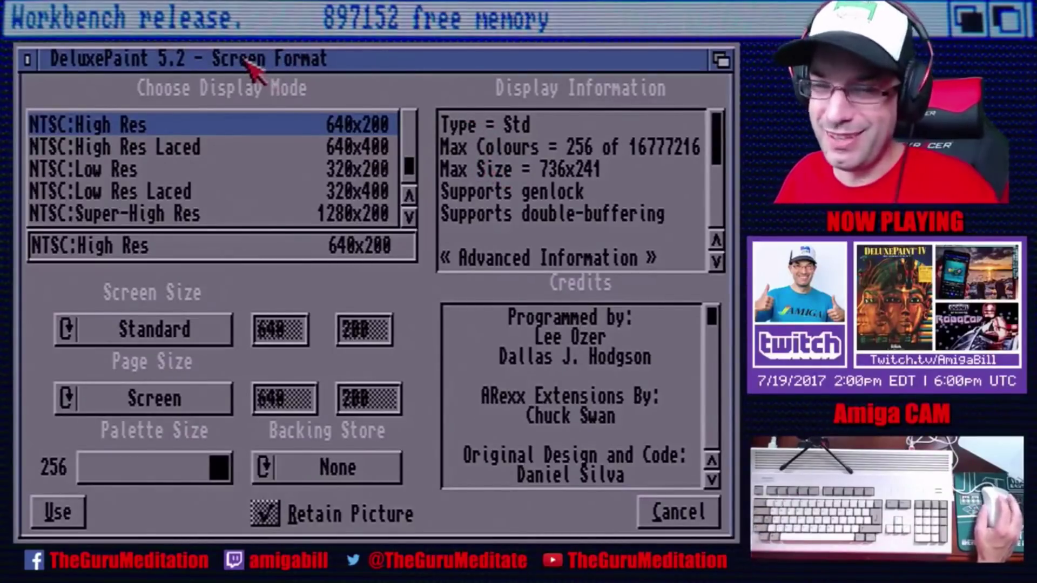
click(59, 512)
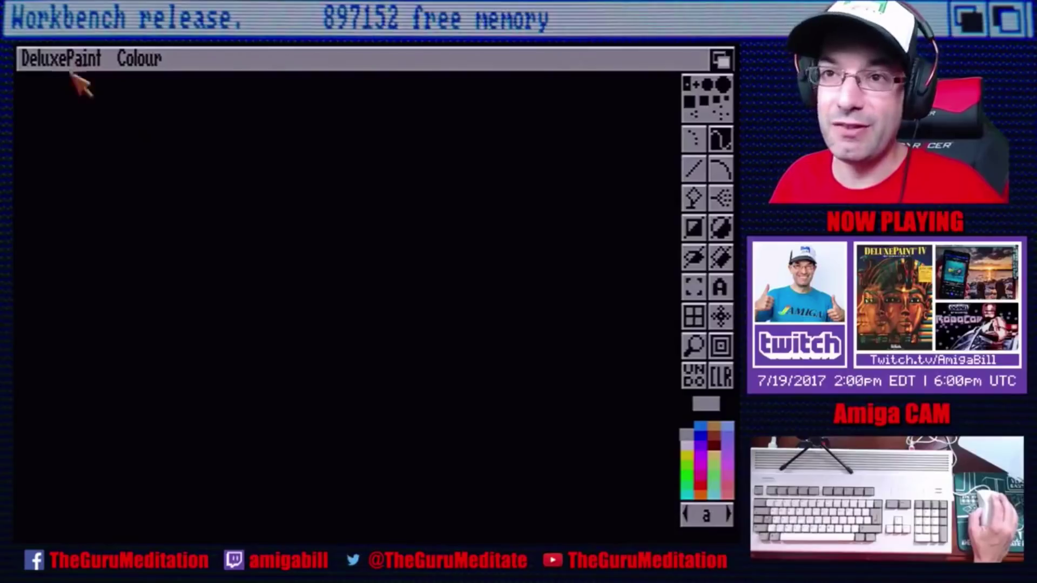
Bring up the Load Picture requester and switch it to the EMPTY: volume.
right_click(69, 53)
click(69, 90)
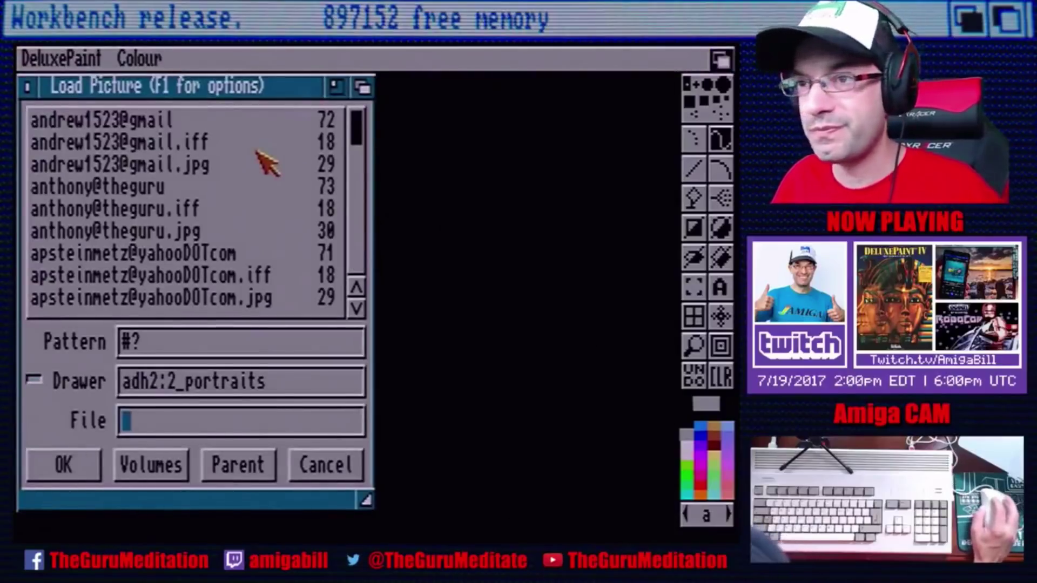
click(172, 474)
click(55, 125)
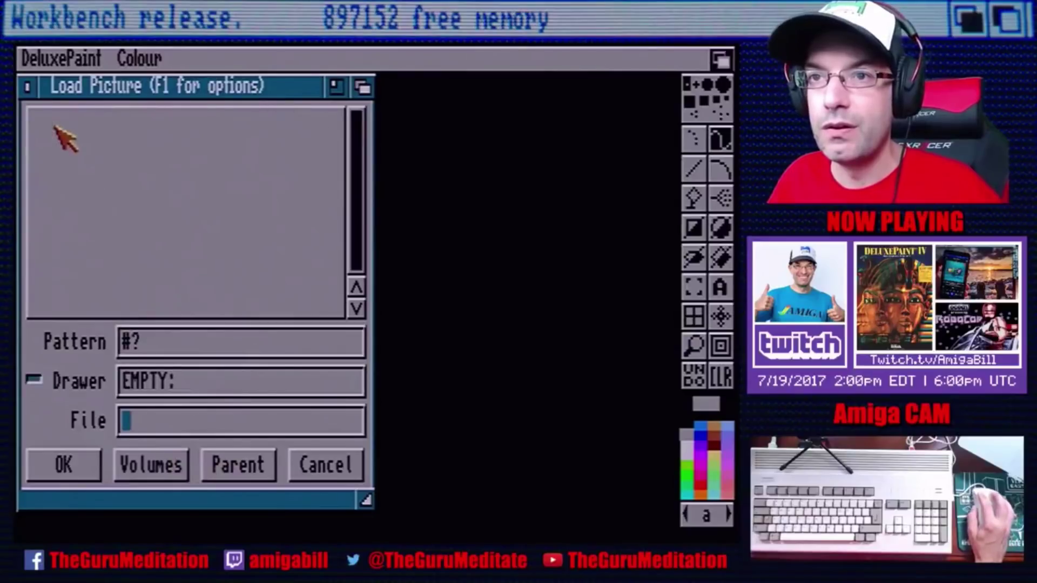
Find and open the 001_RetroHour drawer on the EMPTY: volume.
click(356, 309)
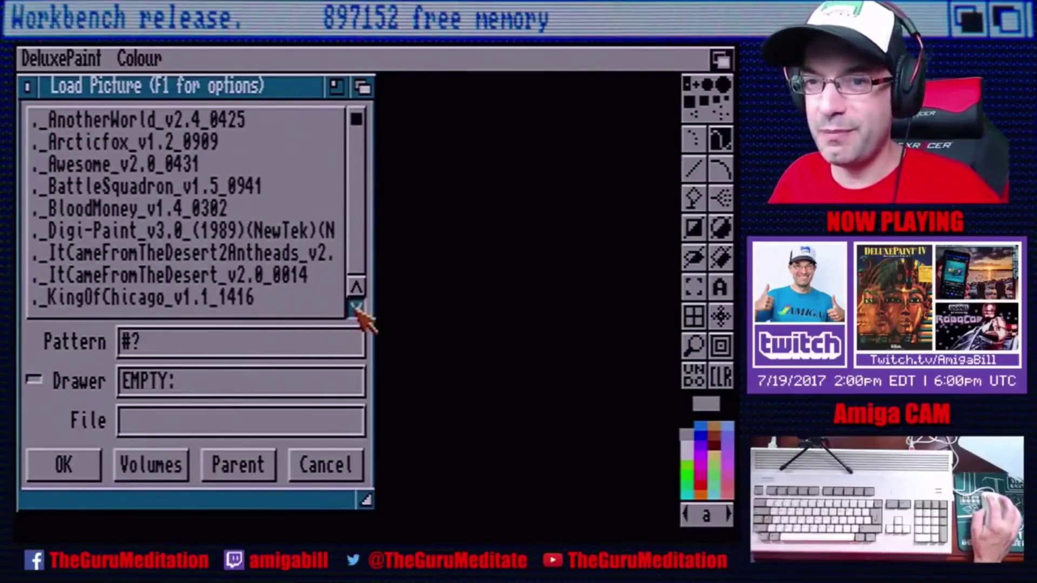
click(356, 309)
click(356, 309)
click(356, 309)
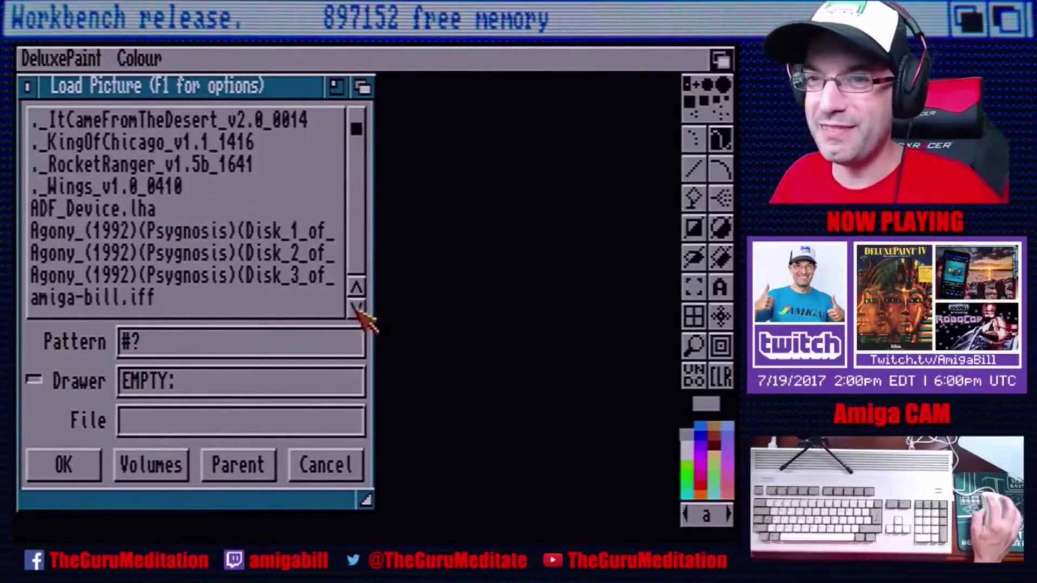
click(355, 309)
click(356, 309)
click(356, 309)
click(356, 309)
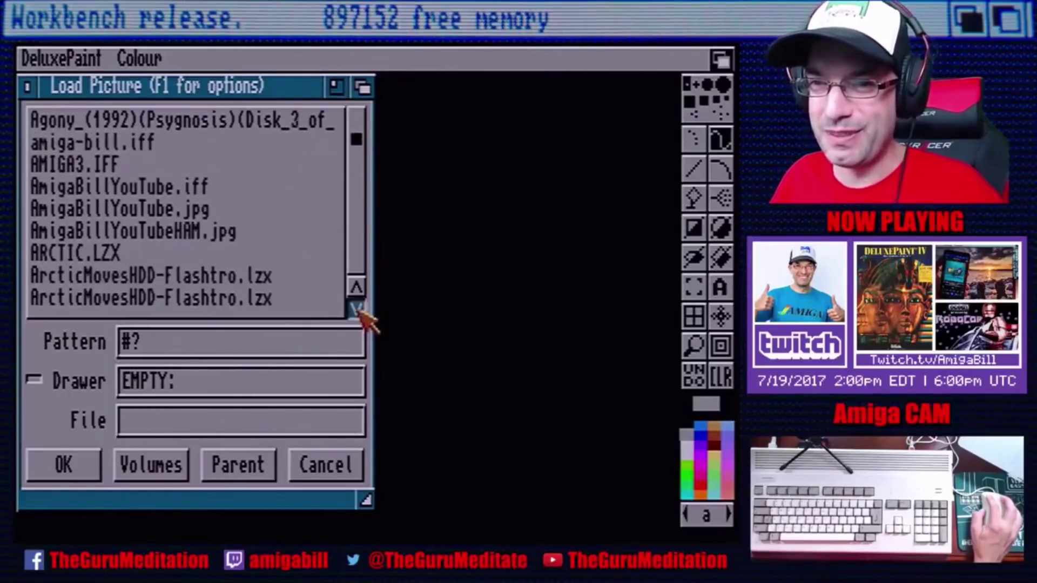
click(356, 309)
click(356, 309)
drag(357, 139, 357, 168)
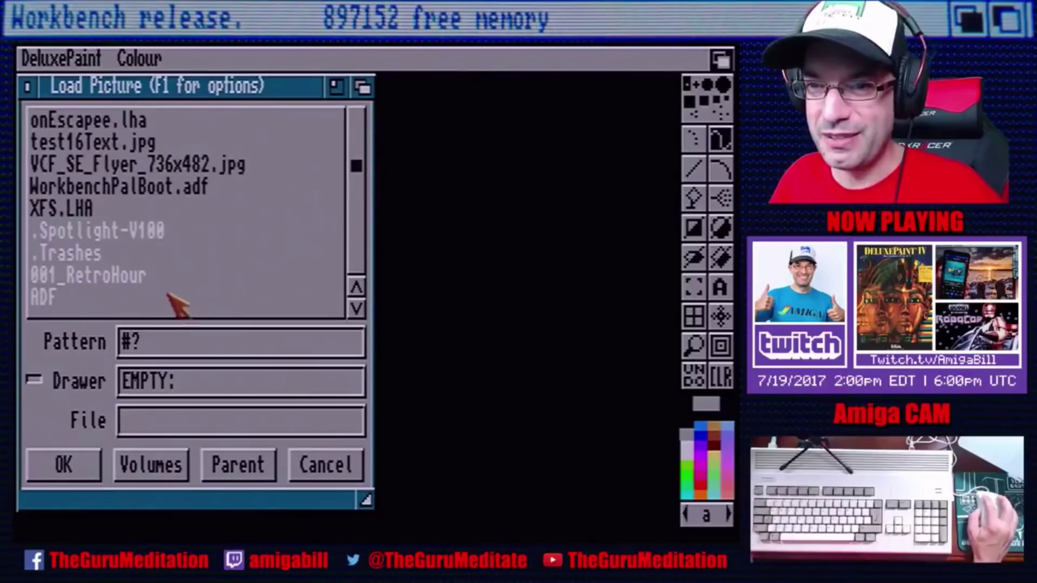
click(136, 276)
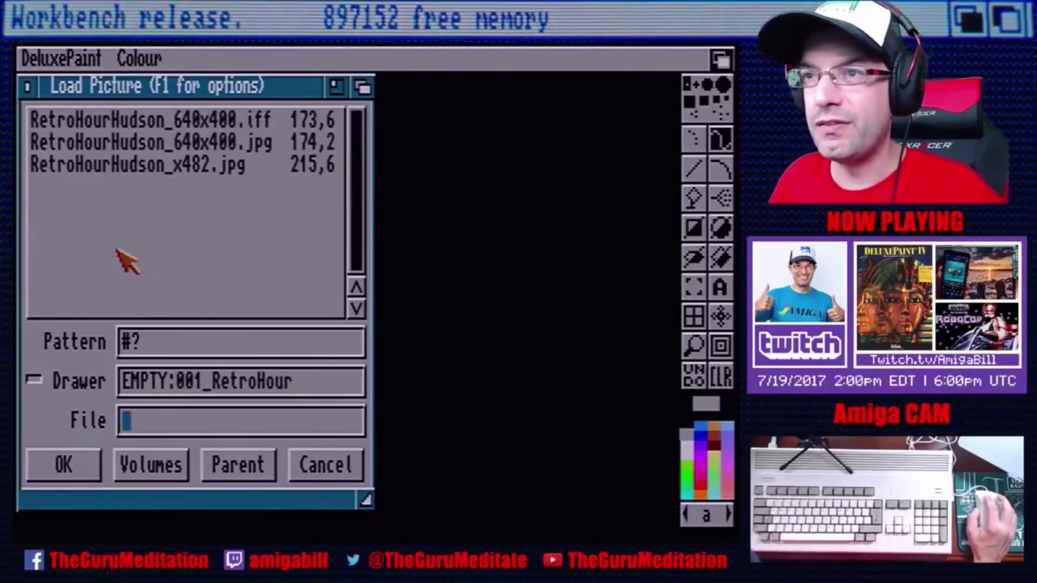
Load RetroHourHudson_640x400.iff and change the screen format to that of the file, 640 x 400 x 6-HAM.
click(189, 122)
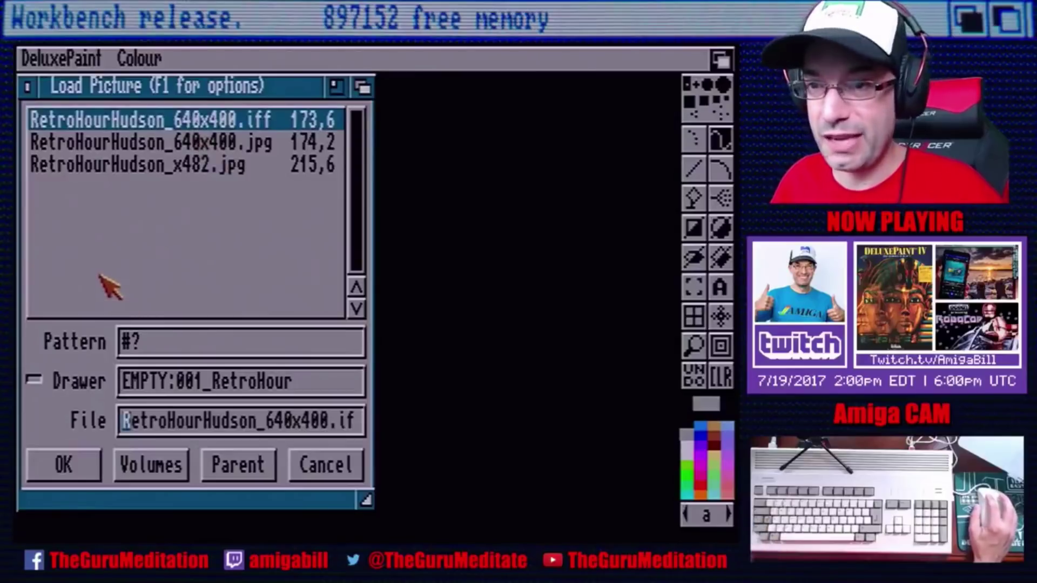
click(78, 463)
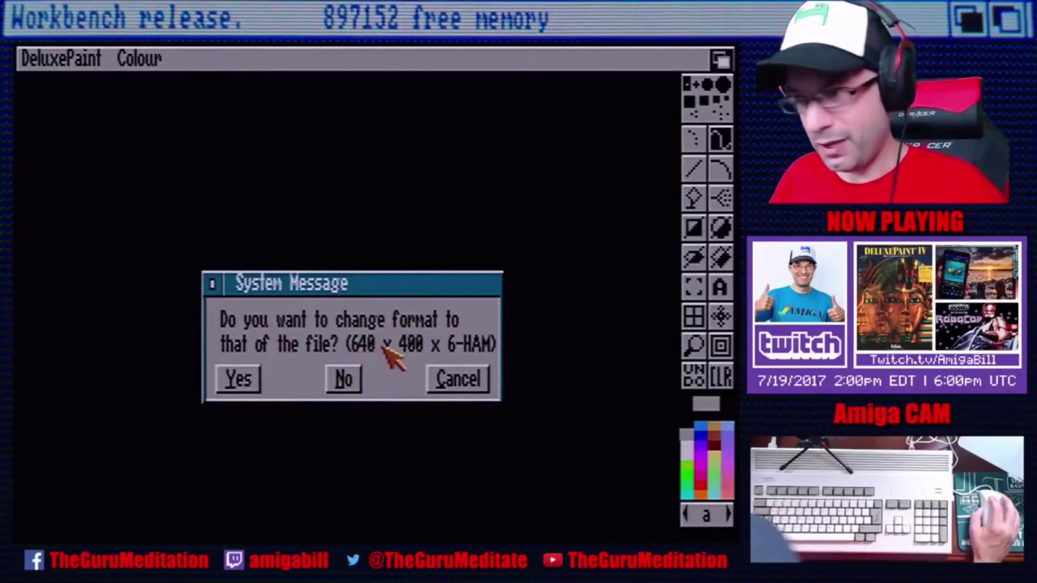
click(253, 383)
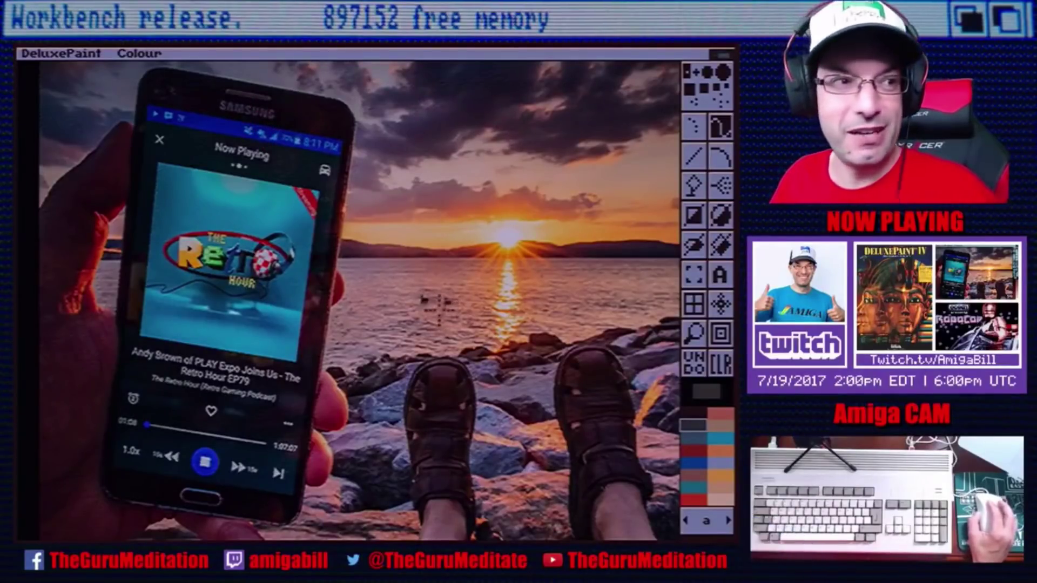
Magnify the ducks on the water, reduce the magnification step by step to compare detail, and return to the full picture.
click(694, 332)
click(441, 298)
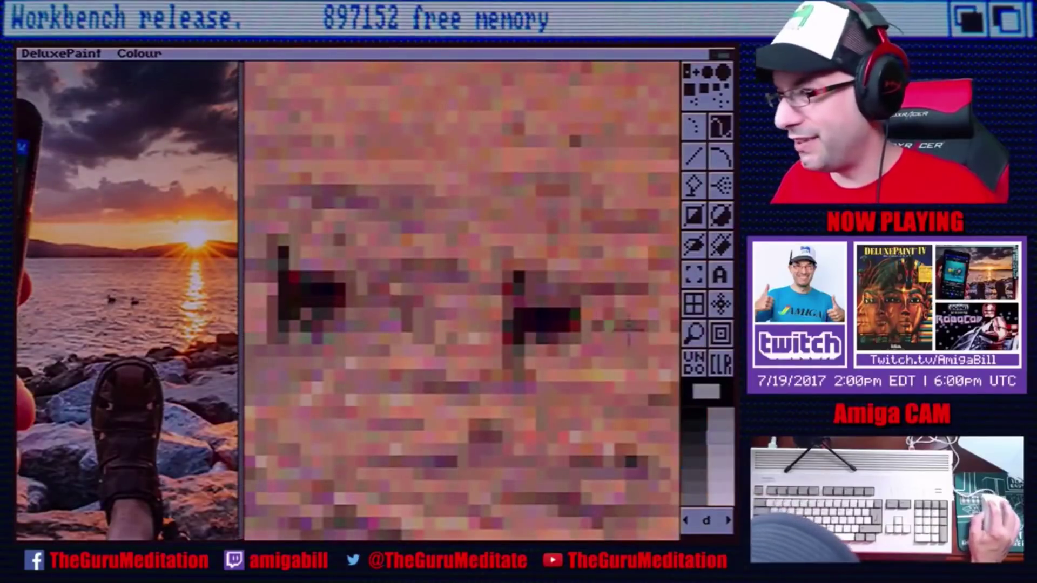
right_click(719, 340)
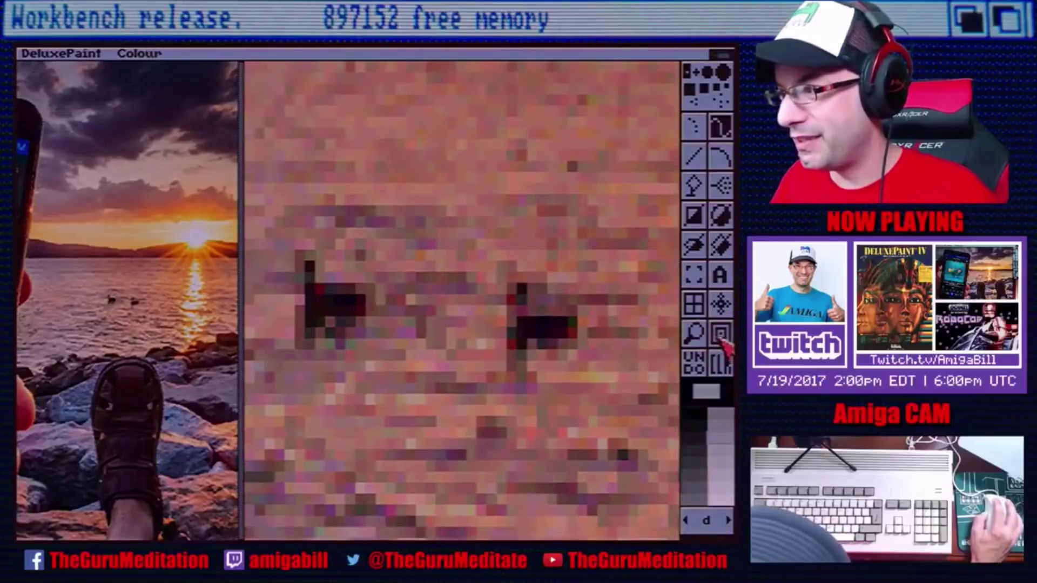
right_click(719, 340)
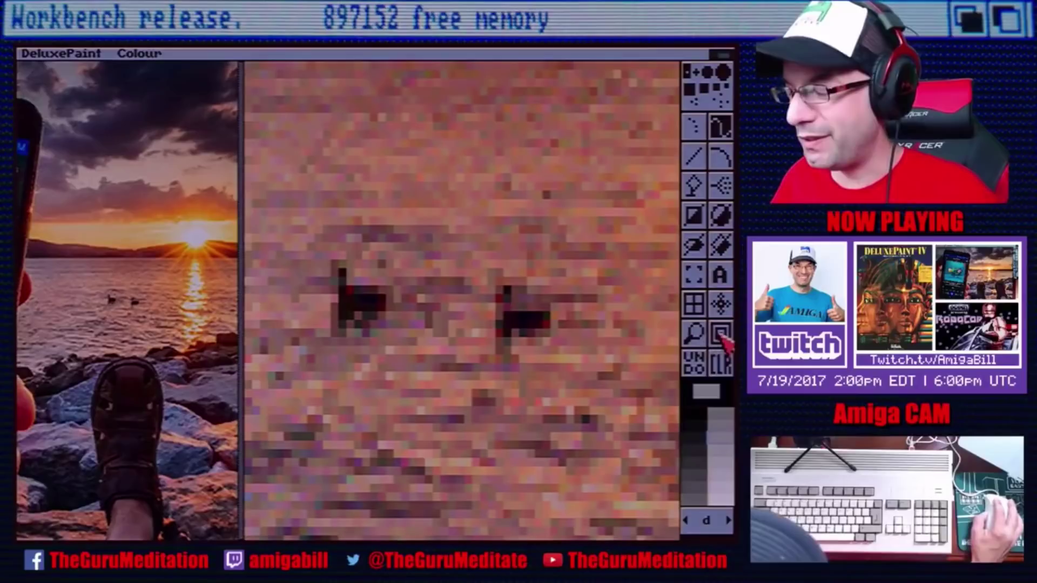
right_click(721, 336)
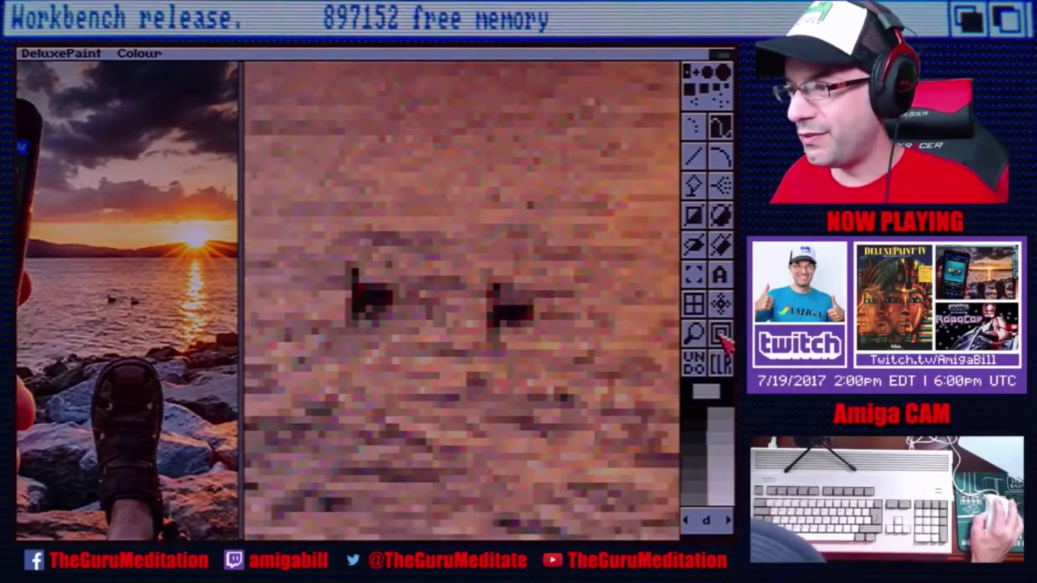
right_click(721, 336)
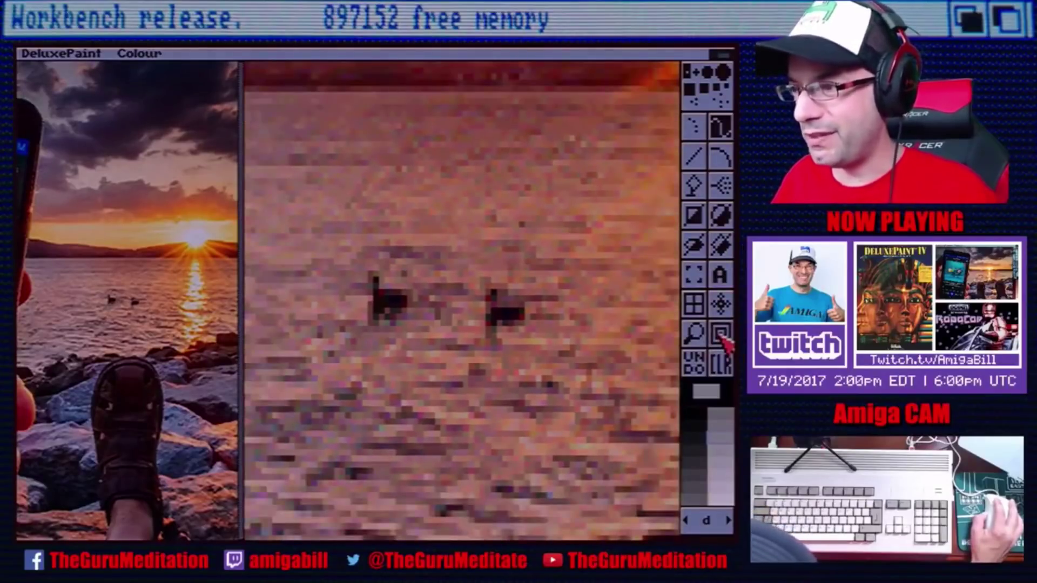
right_click(720, 335)
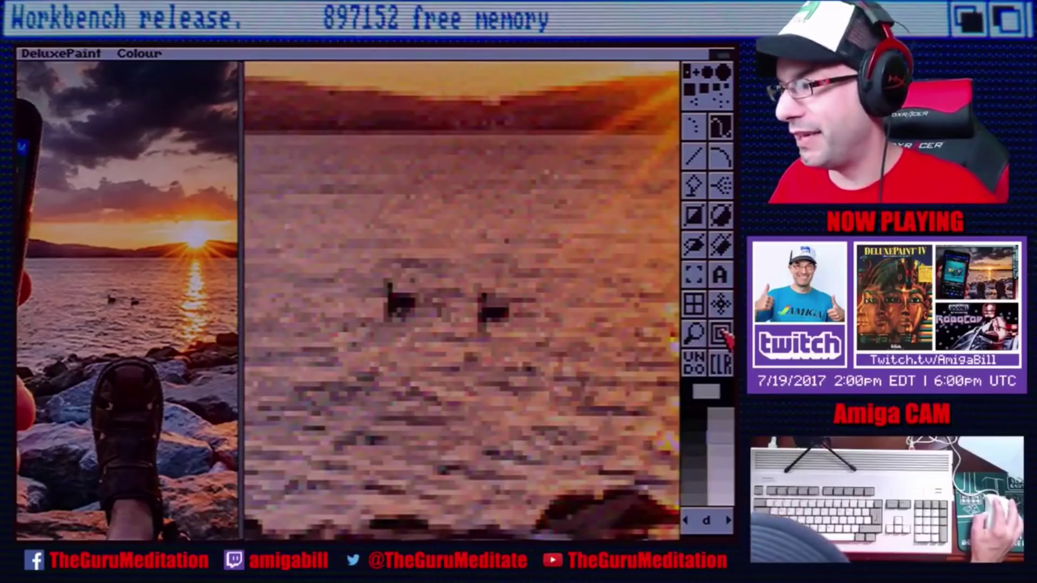
right_click(720, 336)
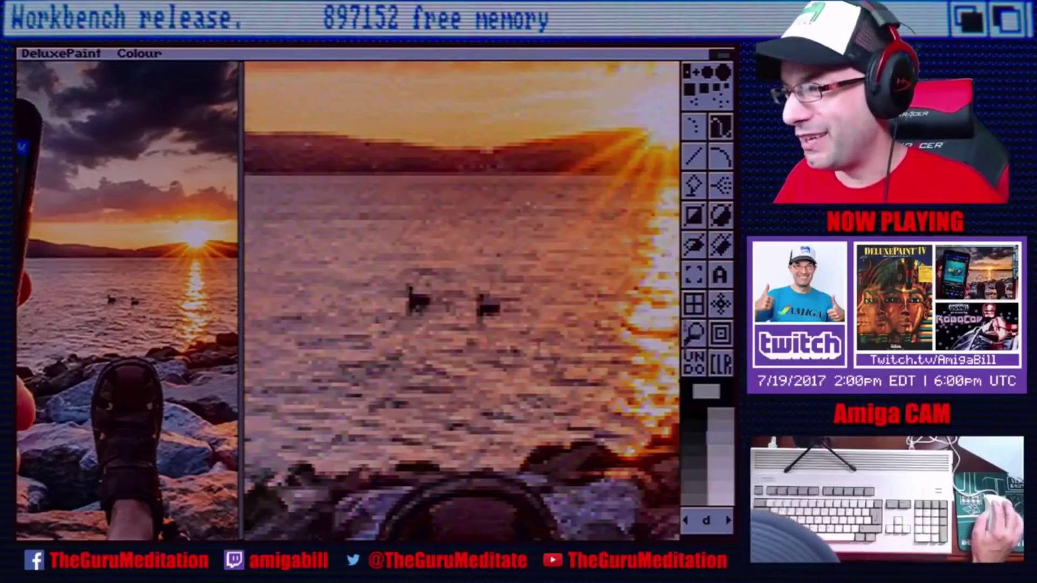
click(695, 332)
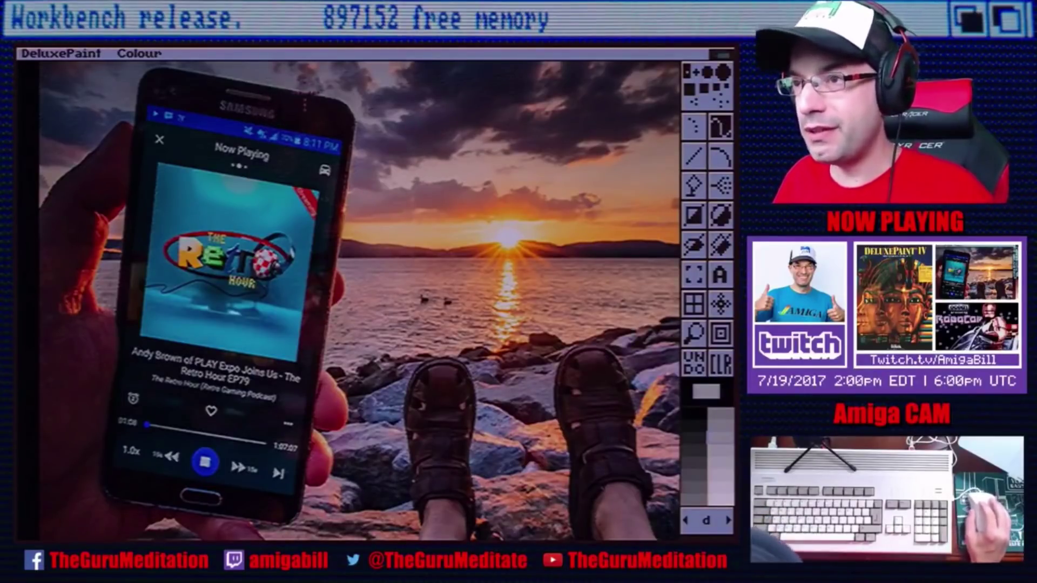
Magnify the phone's SAMSUNG logo and status icons, enlarge them step by step to examine the pixels, and return to the full picture.
click(694, 332)
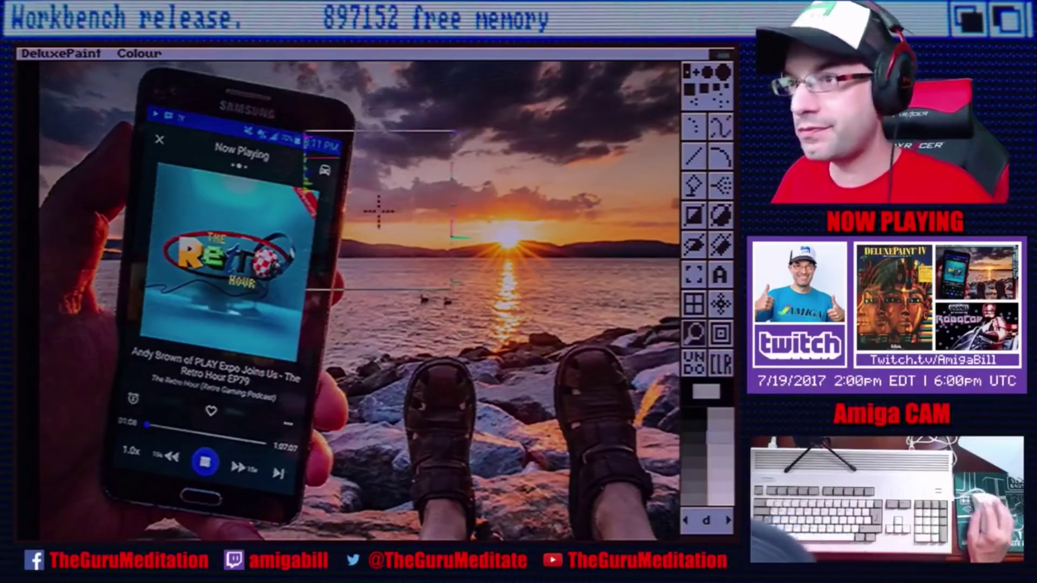
click(327, 209)
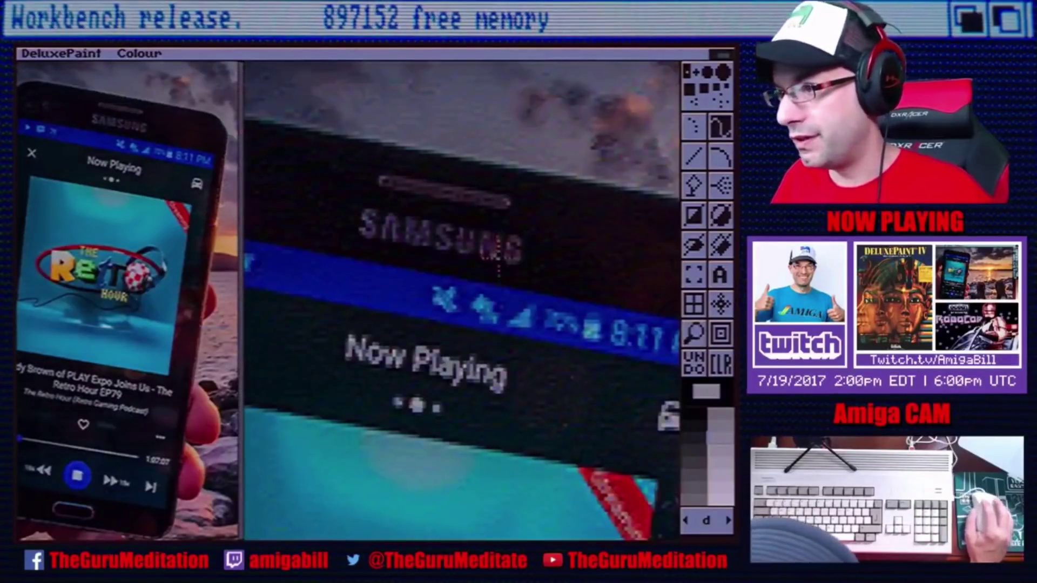
click(725, 343)
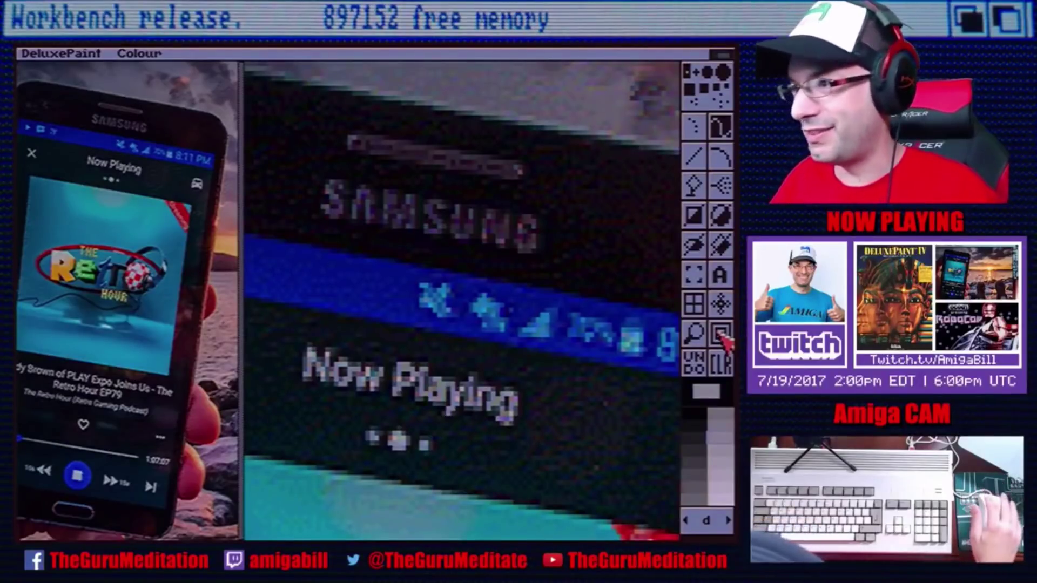
click(722, 335)
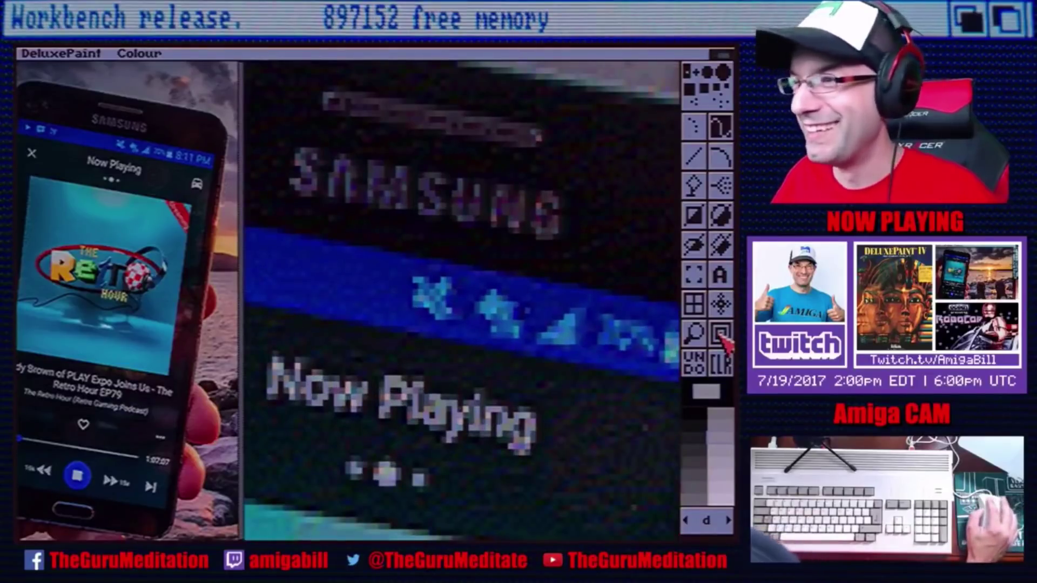
click(722, 335)
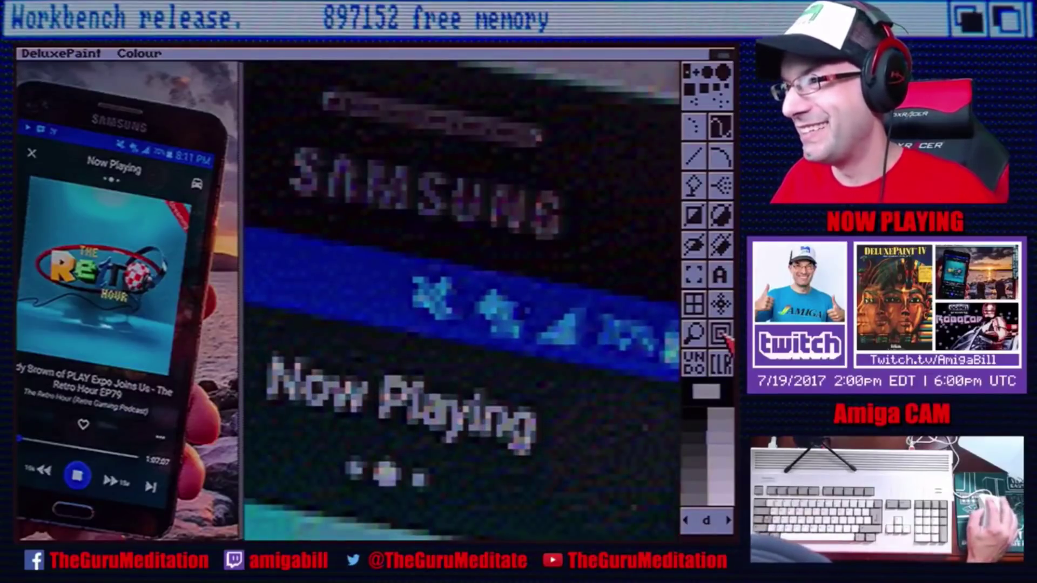
click(722, 335)
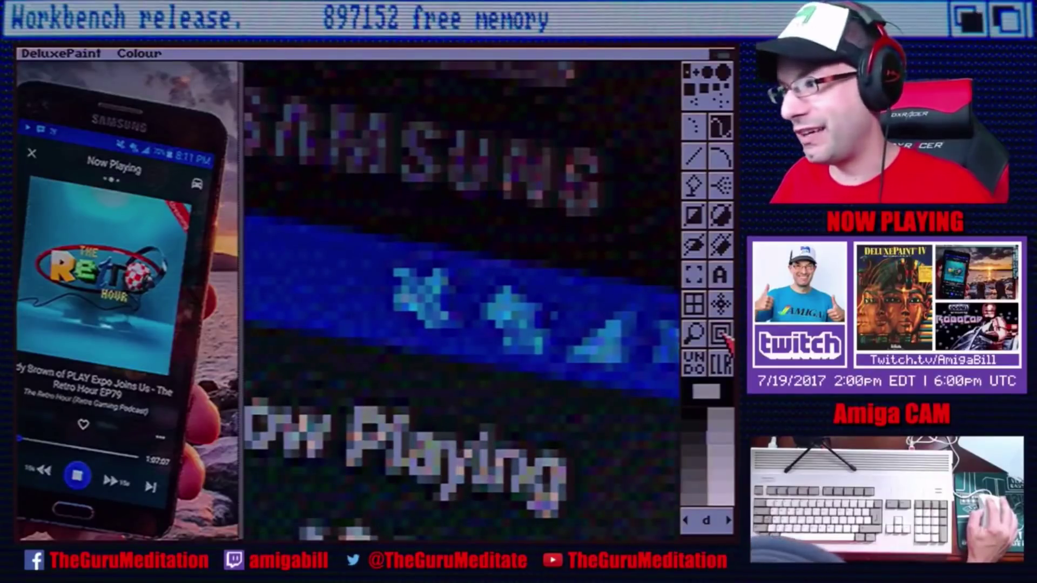
click(721, 335)
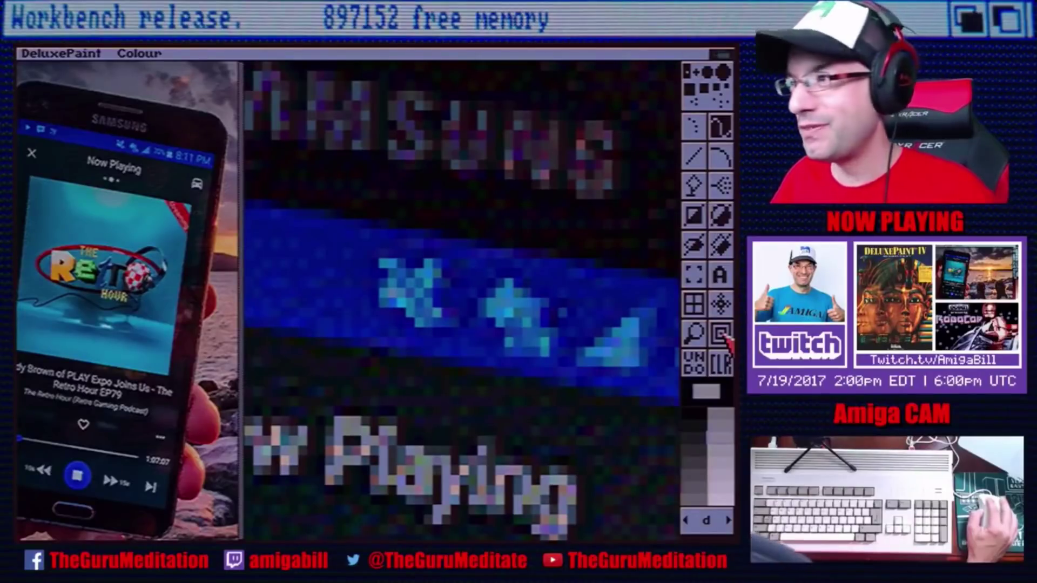
click(722, 335)
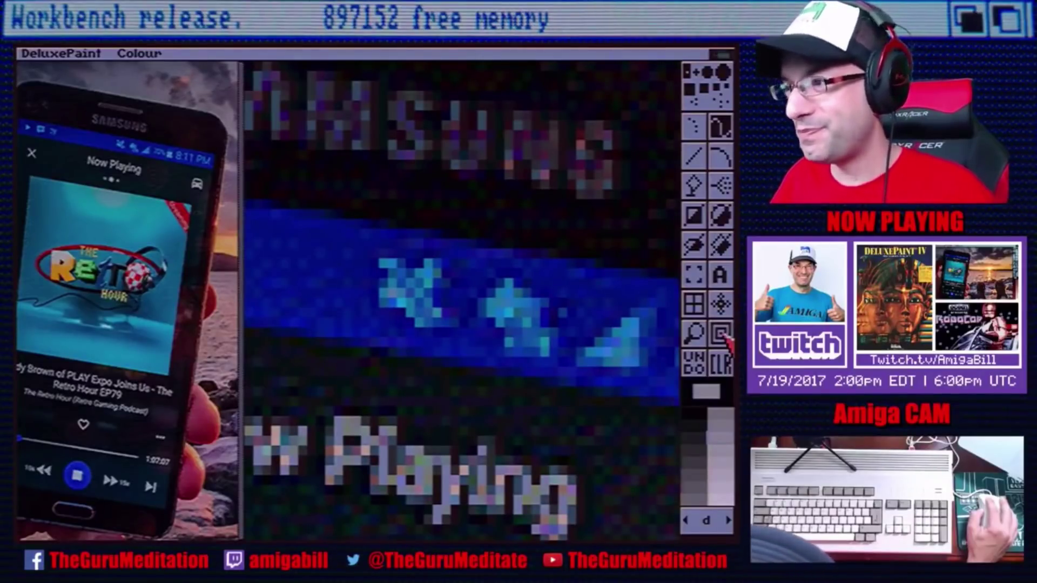
click(724, 336)
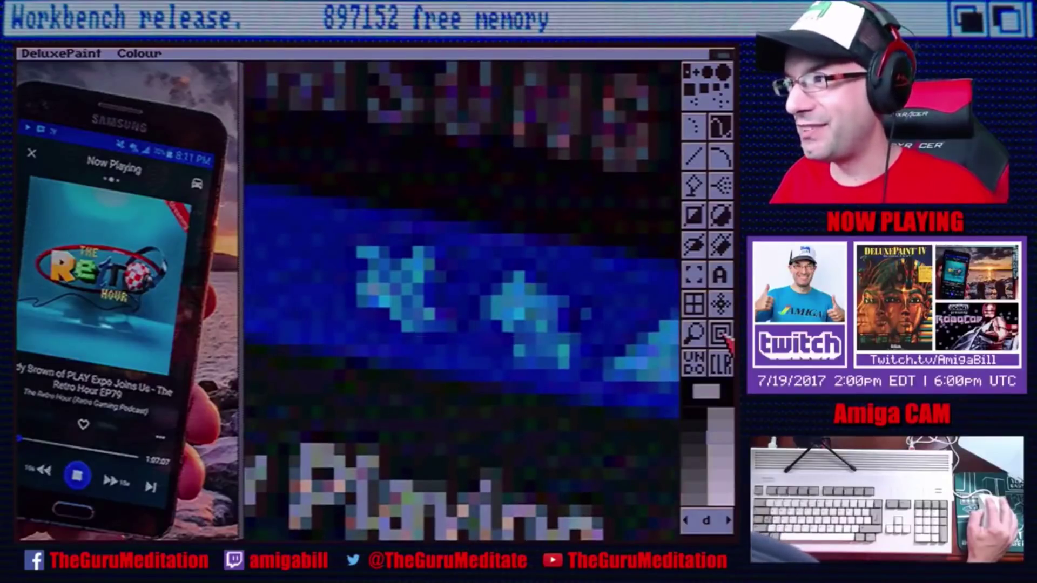
click(724, 336)
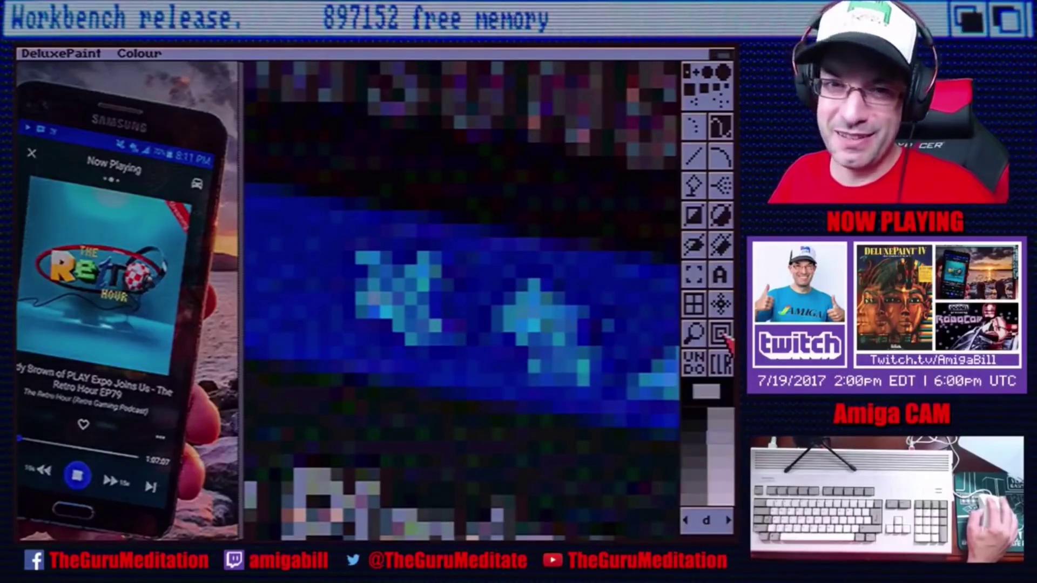
right_click(724, 336)
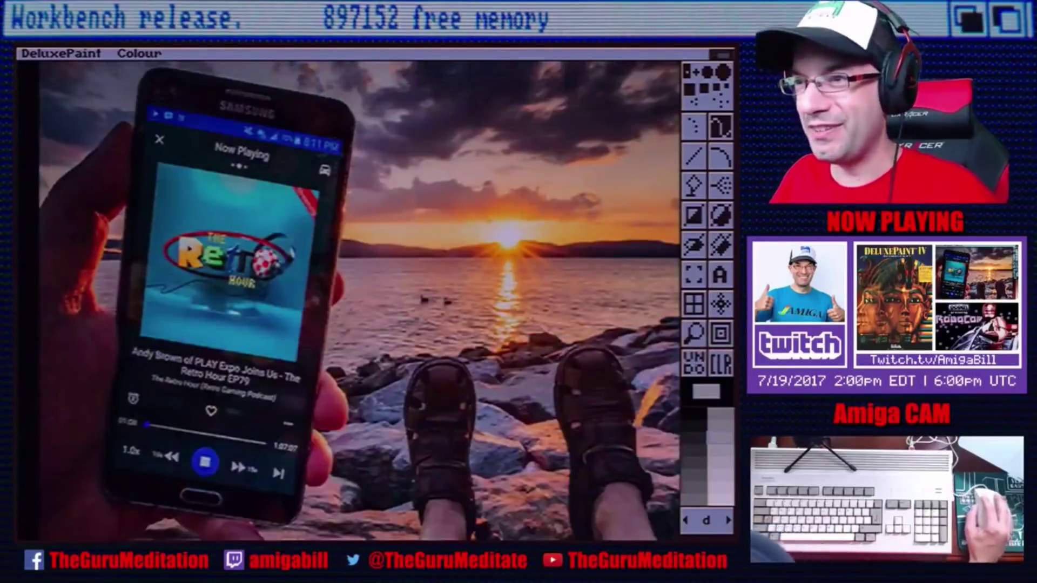
Magnify the end of the phone's SAMSUNG logo and pick up a patch around the final G as a custom brush.
click(694, 339)
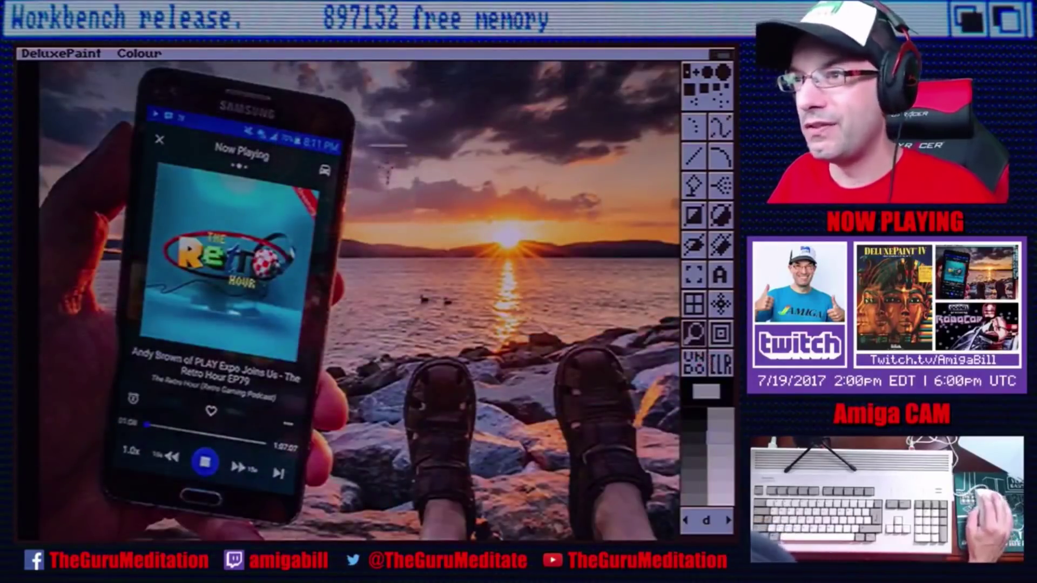
click(270, 111)
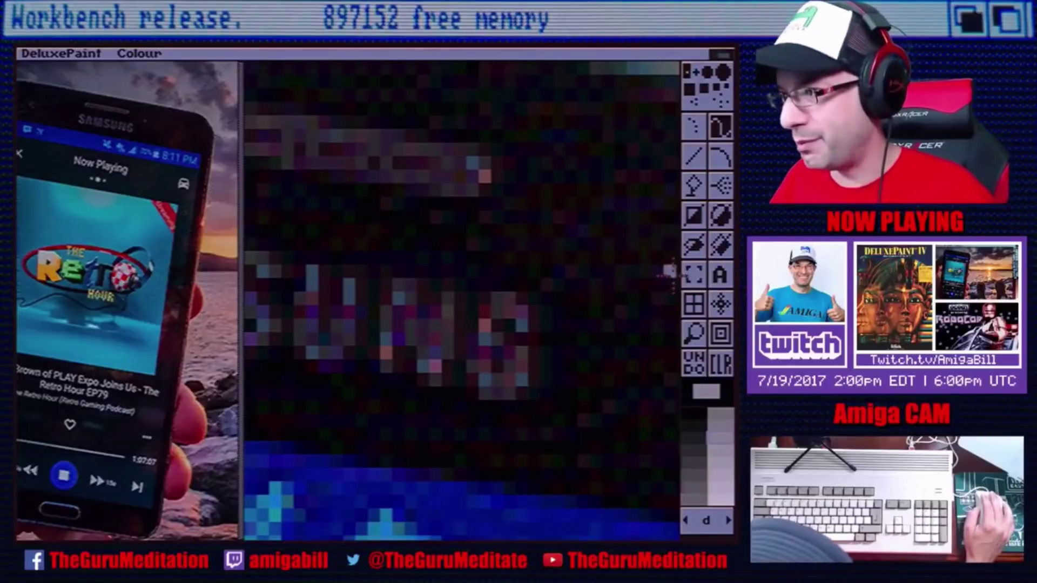
click(698, 274)
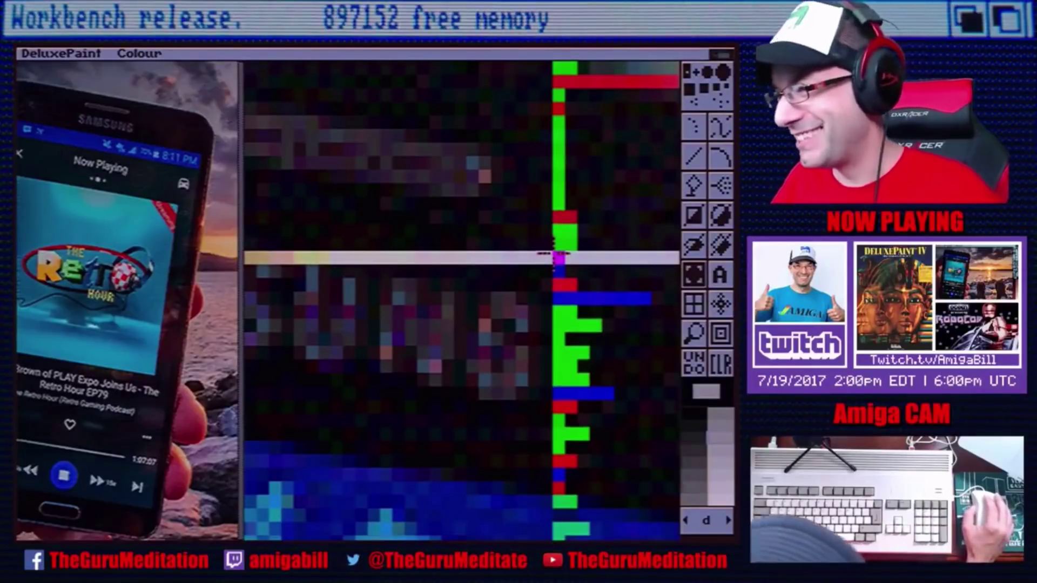
click(694, 275)
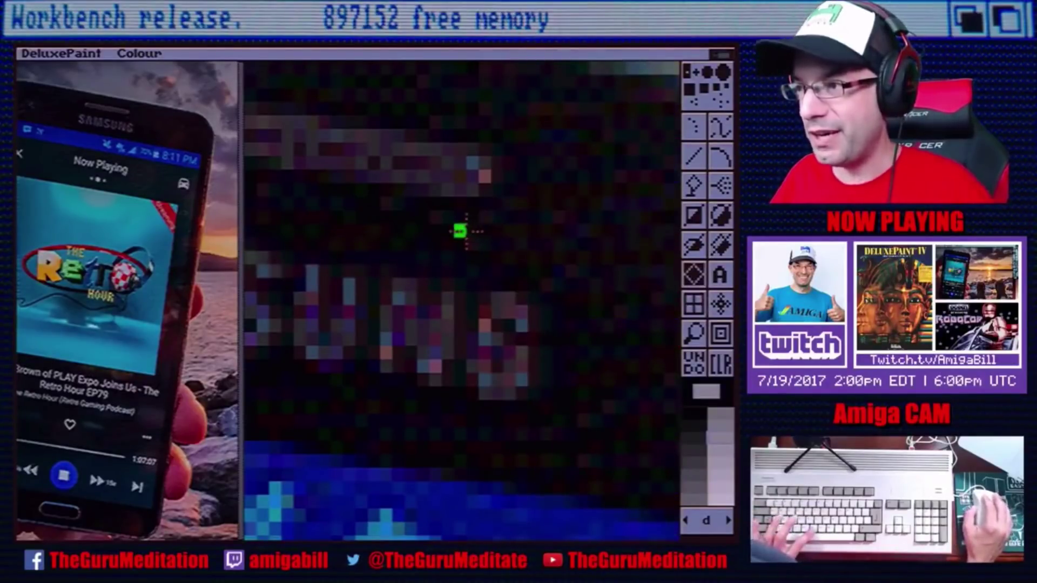
key(b)
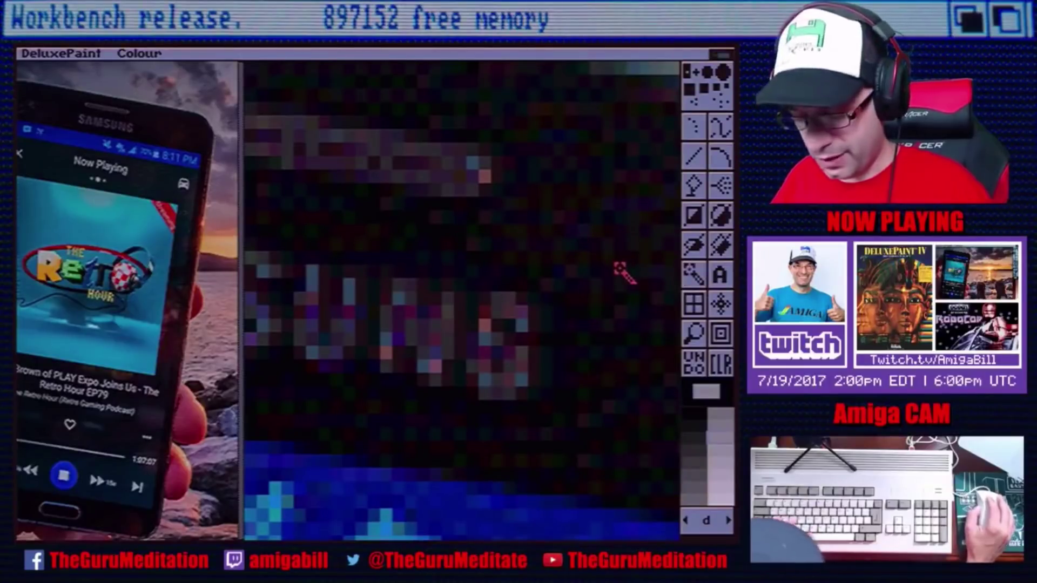
click(694, 274)
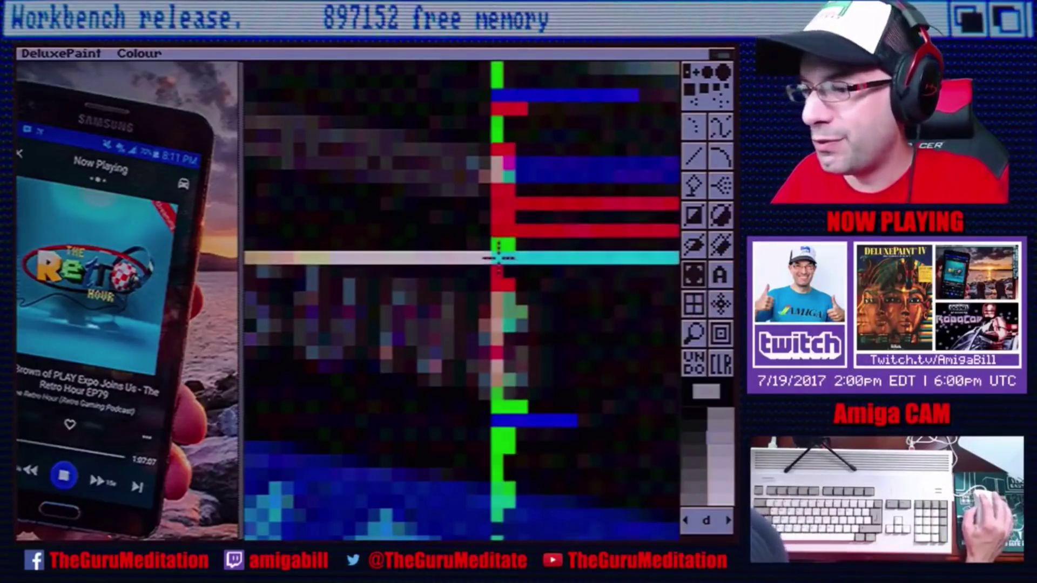
mouse_move(497, 215)
mouse_down()
mouse_move(548, 289)
mouse_move(594, 313)
mouse_up()
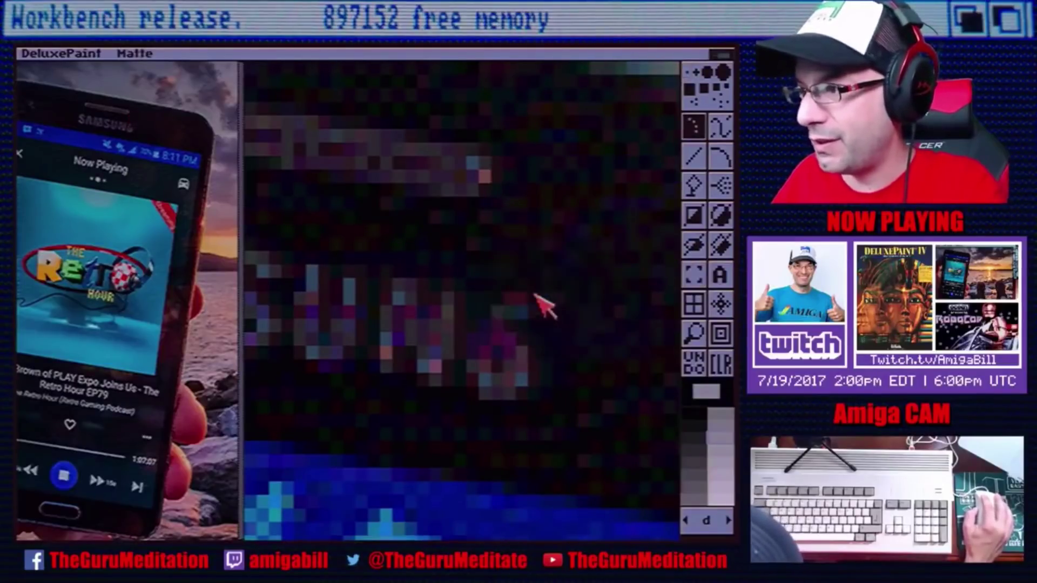
Try picking up the last letters of the SAMSUNG logo and the dark area around them as a custom brush.
click(694, 274)
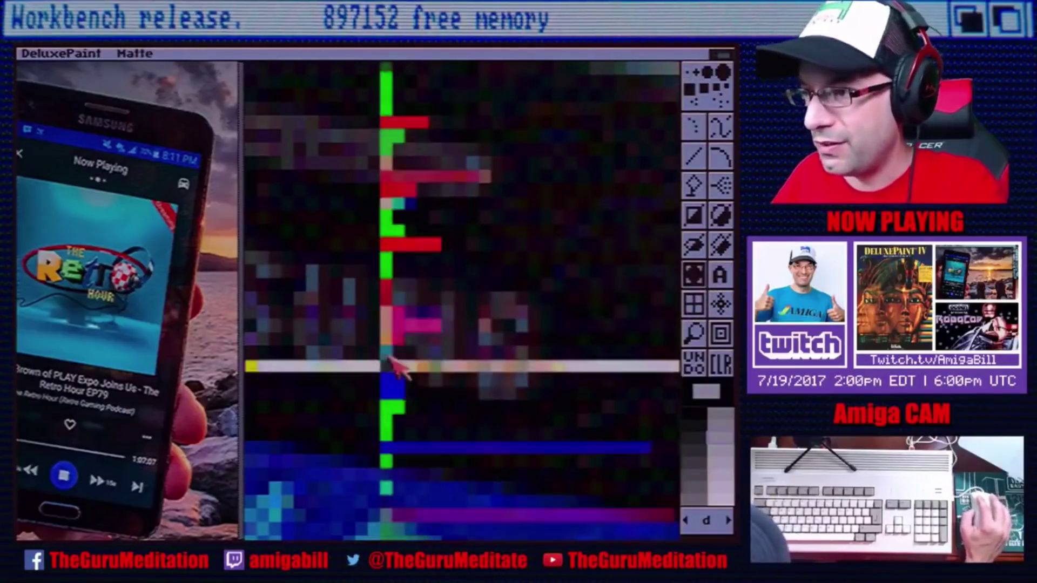
mouse_move(319, 245)
mouse_down()
mouse_move(429, 309)
mouse_move(564, 437)
mouse_up()
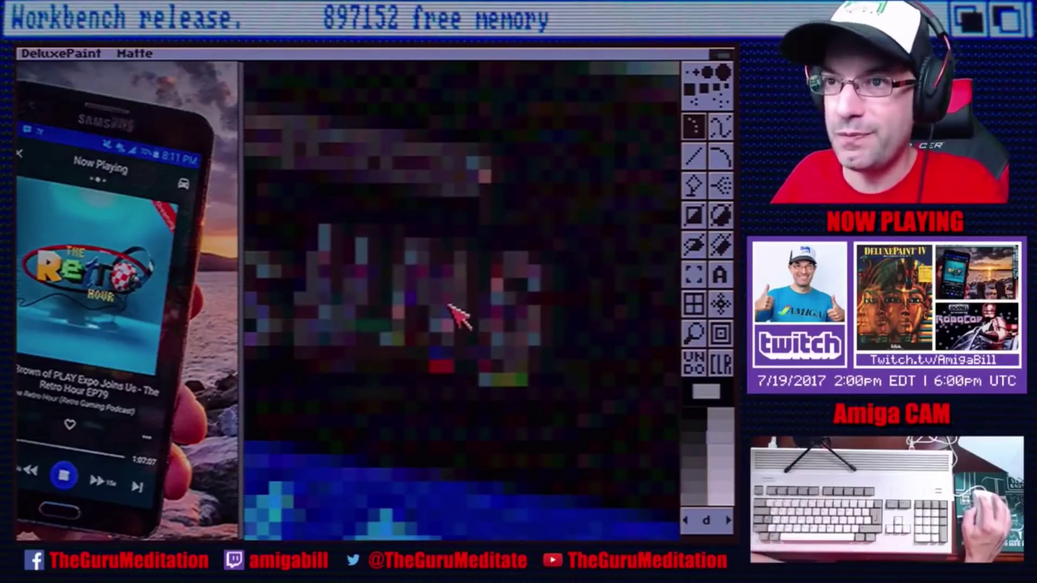
click(696, 276)
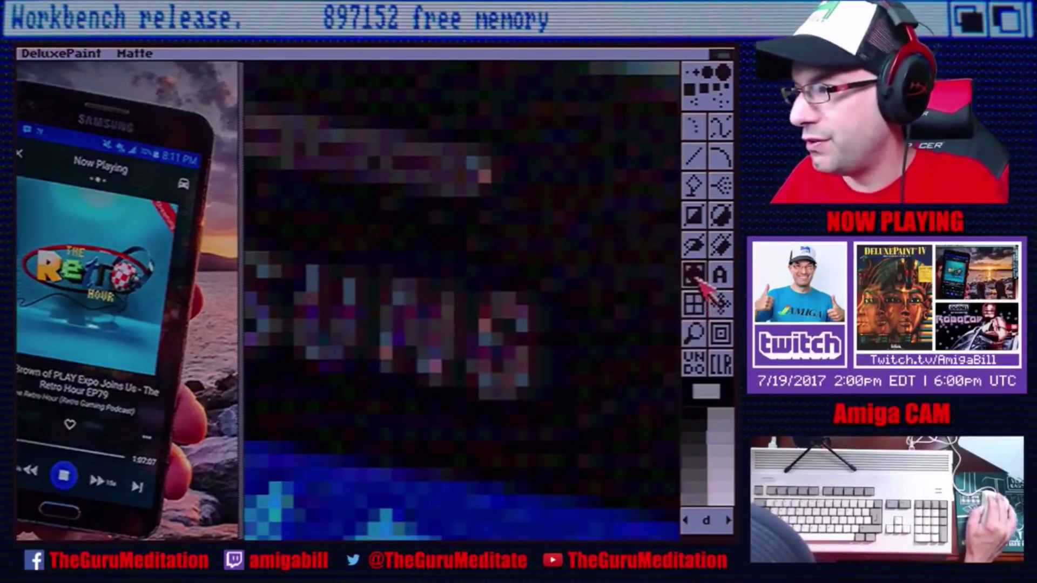
mouse_move(462, 246)
mouse_down()
mouse_move(378, 319)
mouse_move(497, 416)
mouse_move(556, 341)
mouse_move(509, 268)
mouse_move(474, 252)
mouse_up()
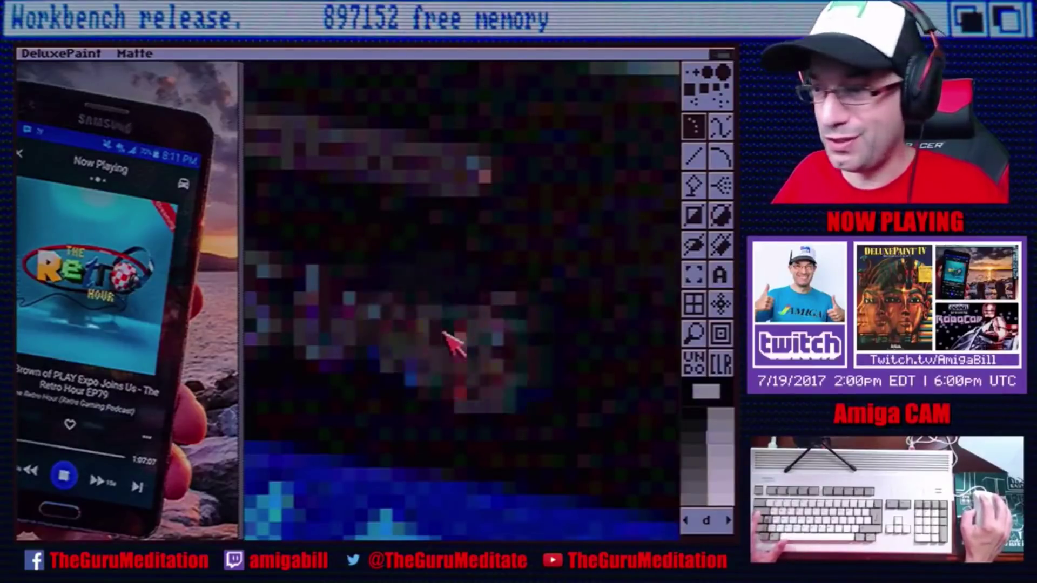
Cover the final G of the SAMSUNG logo with dark patches picked up as custom brushes from above and below the letter.
click(694, 276)
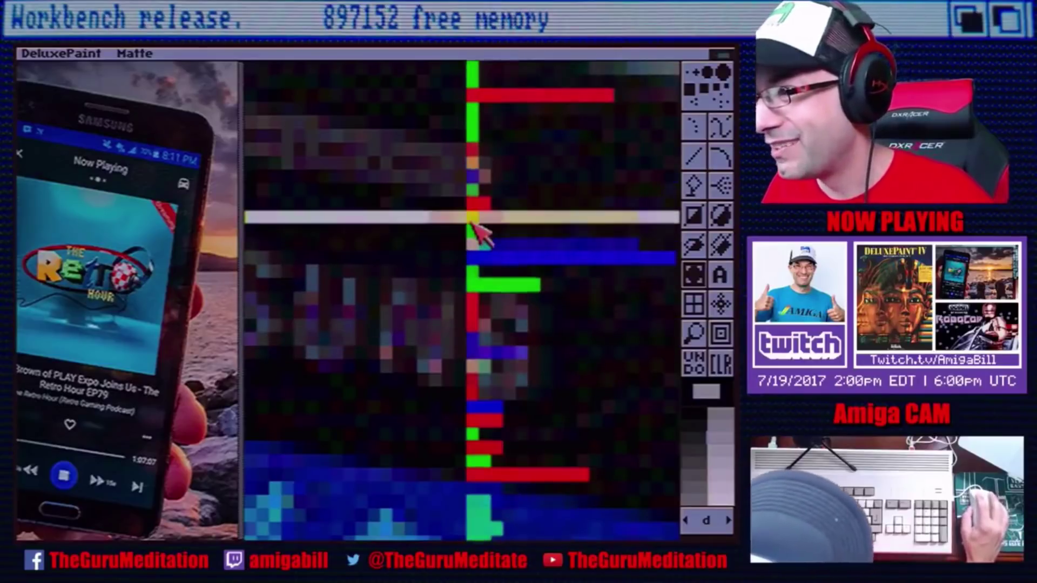
drag(466, 216, 560, 289)
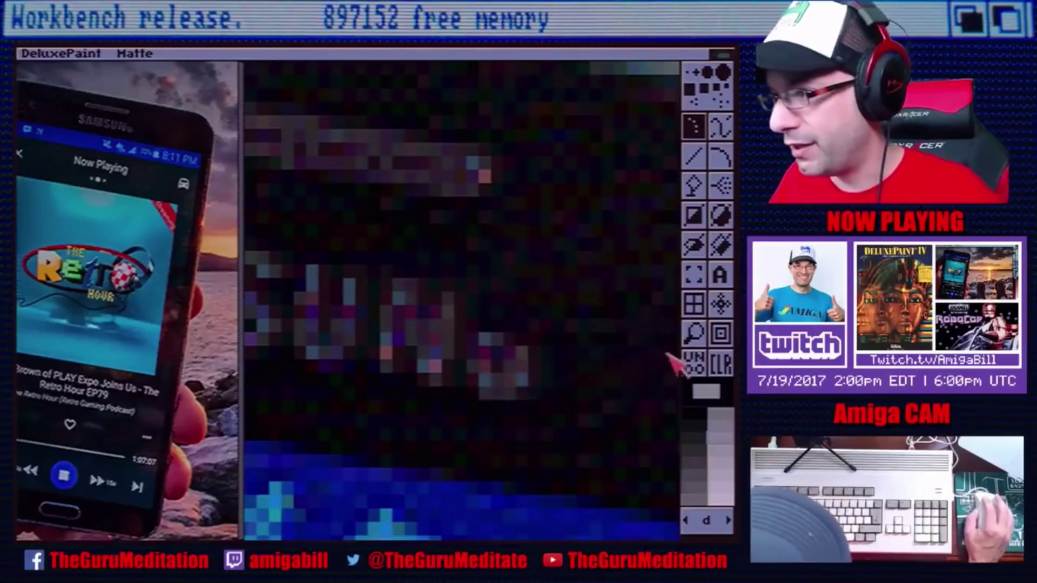
click(694, 274)
mouse_move(468, 403)
mouse_down()
mouse_move(503, 414)
mouse_move(542, 472)
mouse_up()
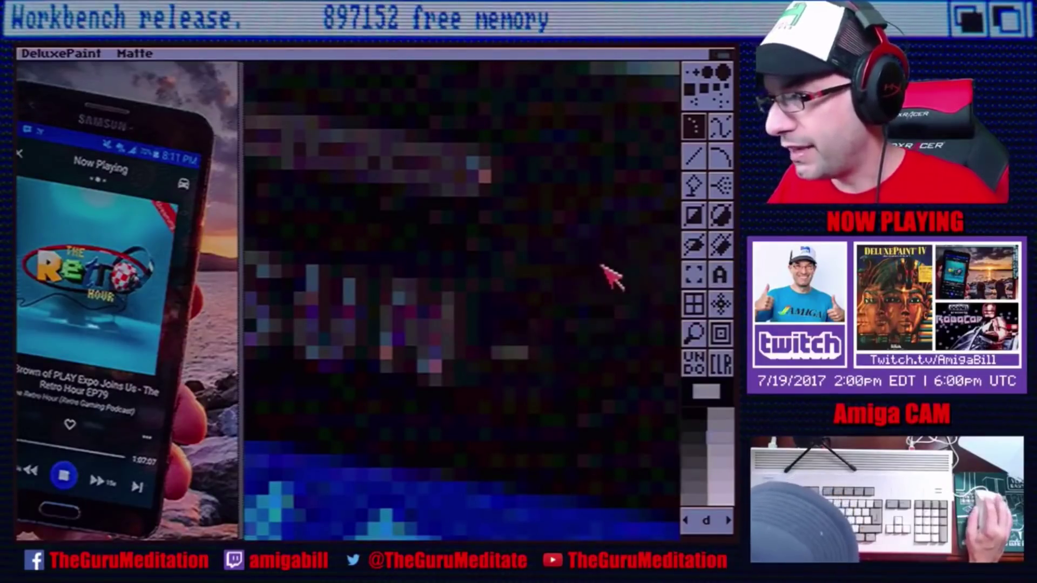
click(694, 274)
mouse_move(459, 218)
mouse_down()
mouse_move(527, 292)
mouse_move(521, 283)
mouse_up()
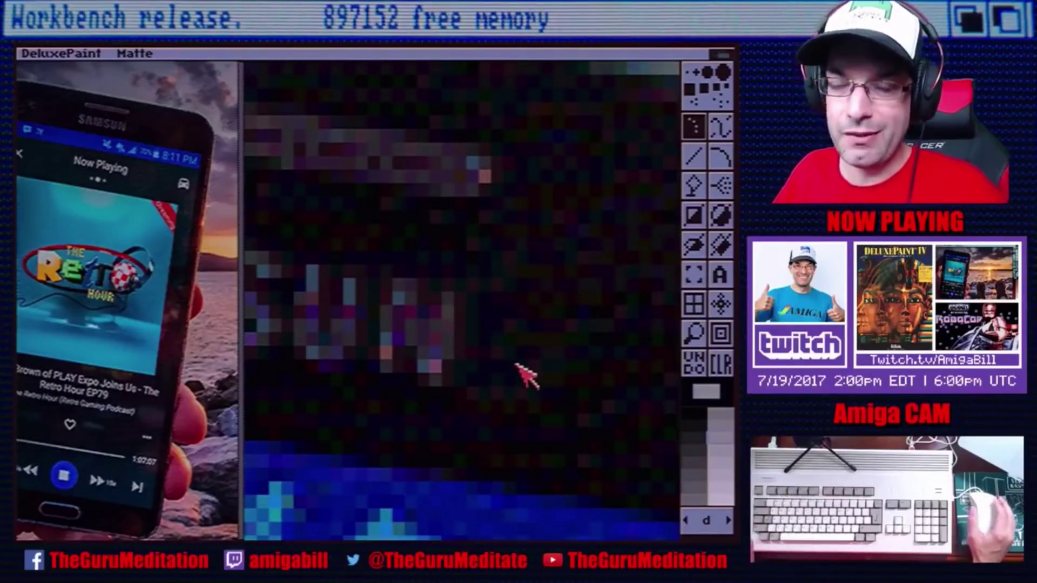
Cover the N of the logo with custom brushes taken from the dark phone surface above and below it.
click(693, 274)
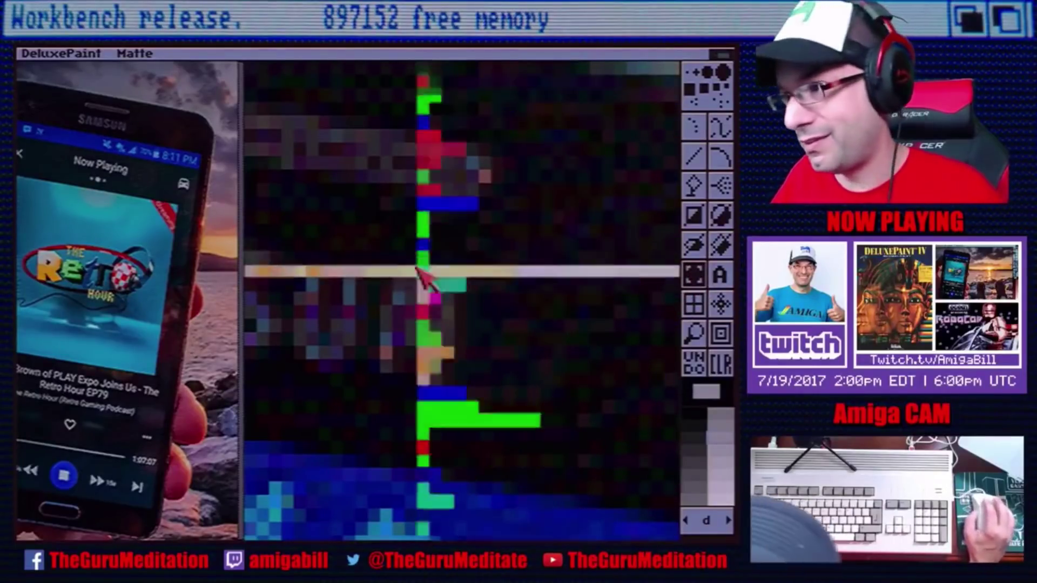
drag(373, 203, 479, 275)
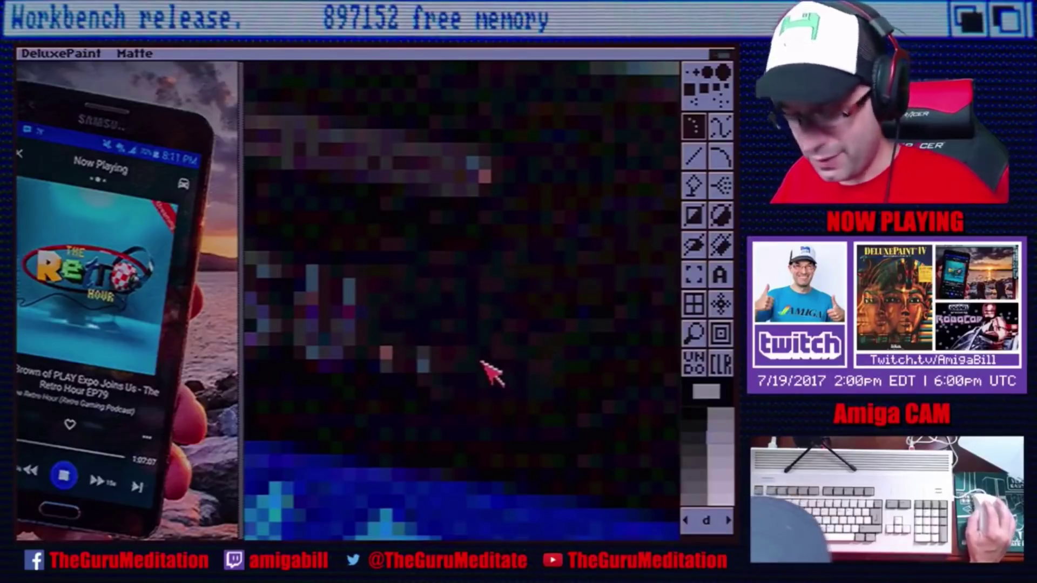
key(b)
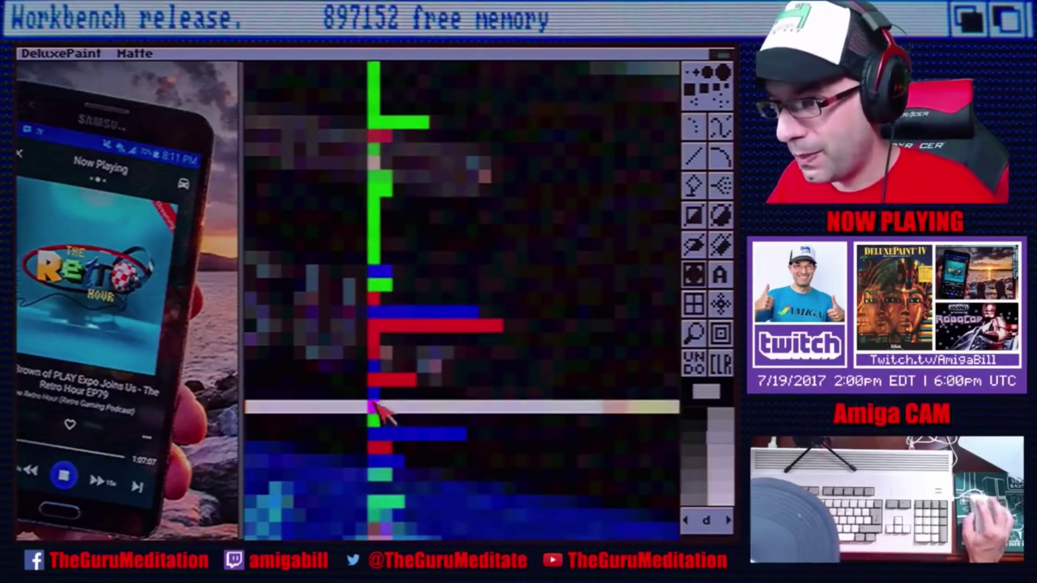
drag(372, 405, 477, 446)
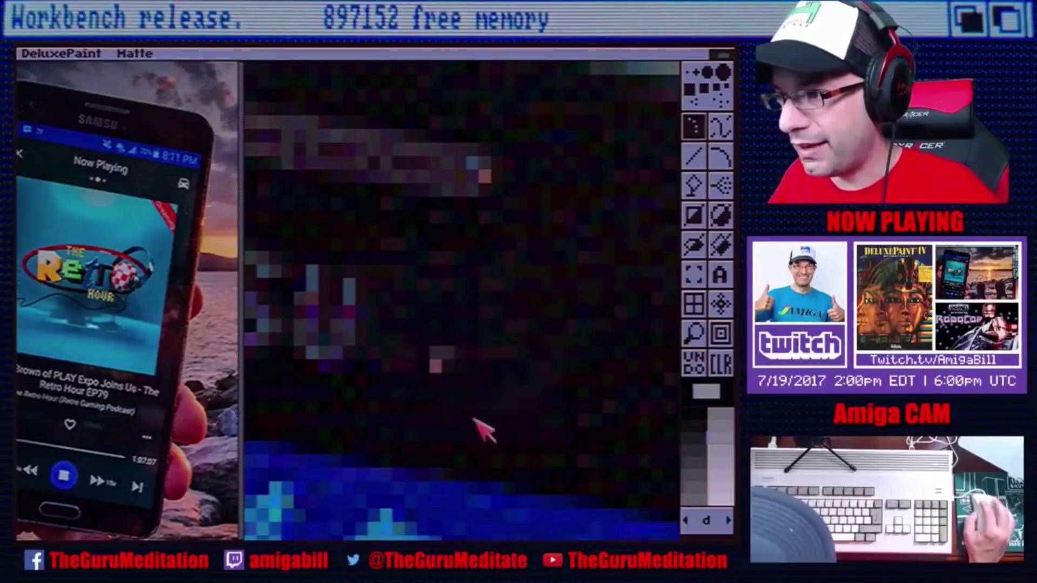
key(b)
mouse_move(386, 217)
mouse_down()
mouse_move(486, 301)
mouse_move(486, 313)
mouse_up()
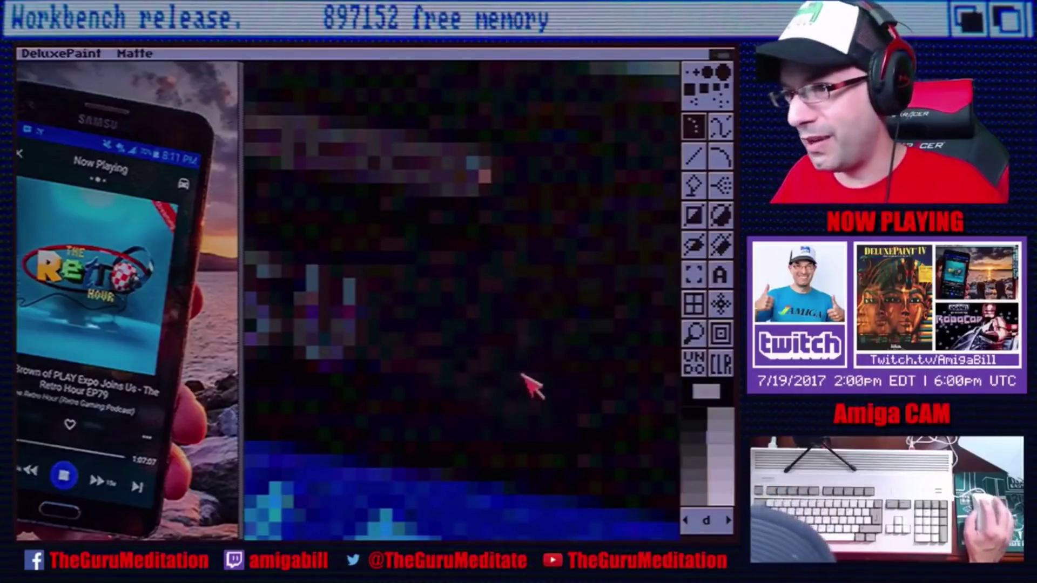
Cover the U of the logo with dark custom brushes picked up from the phone surface around it.
click(694, 274)
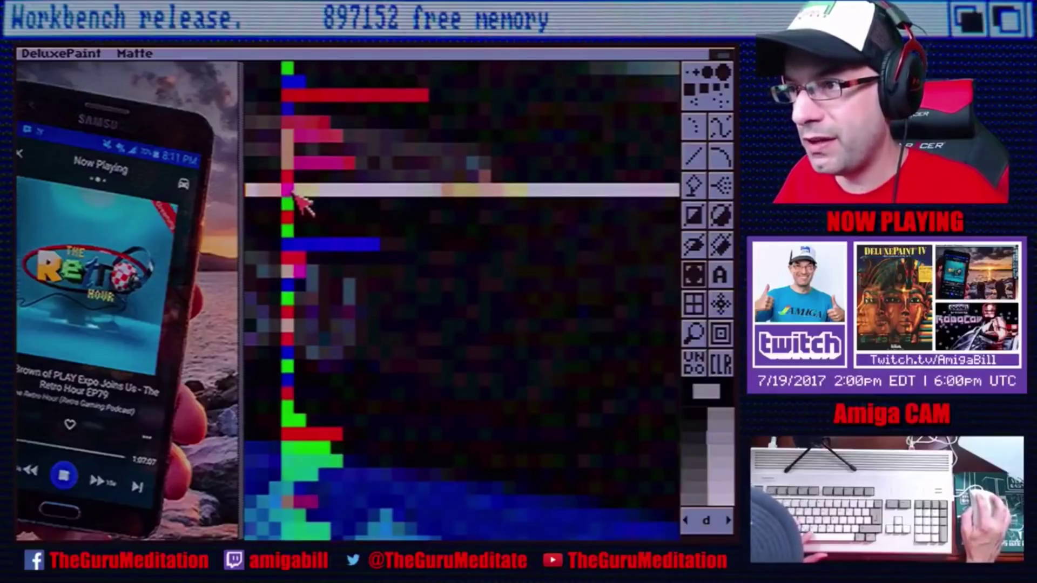
drag(286, 189, 385, 264)
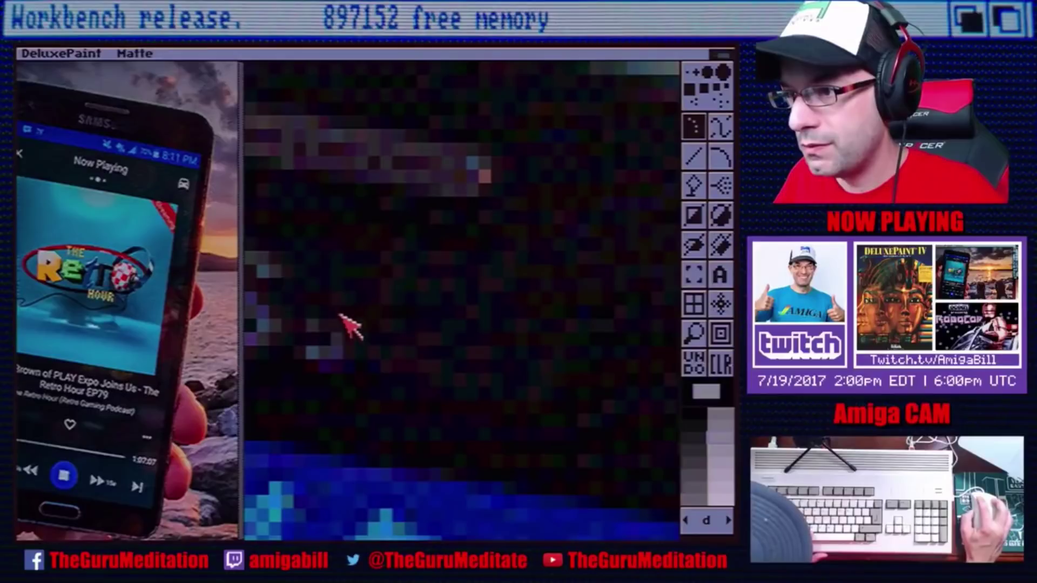
key(b)
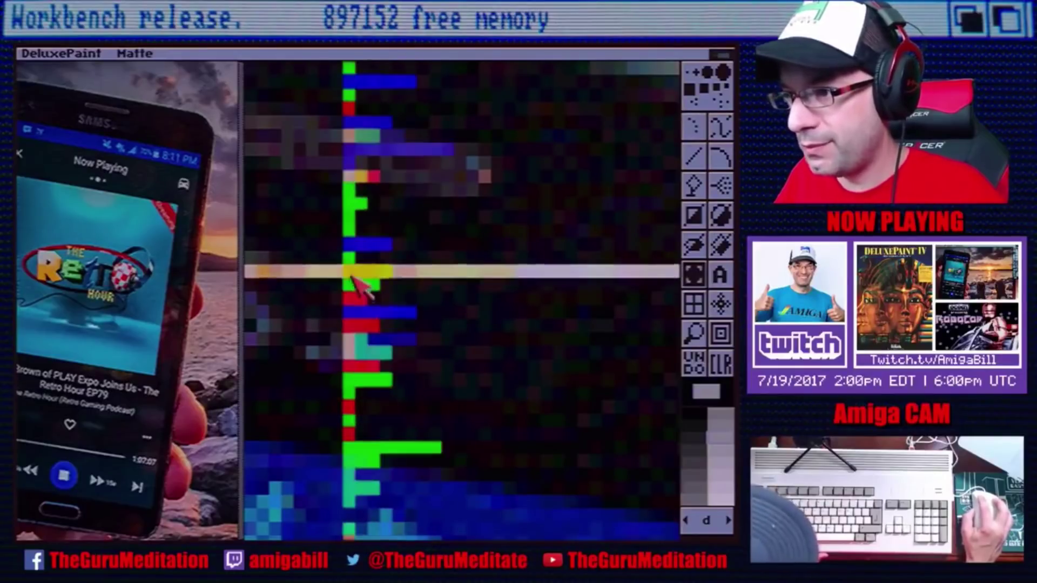
mouse_move(359, 315)
mouse_down()
mouse_move(413, 351)
mouse_move(440, 394)
mouse_up()
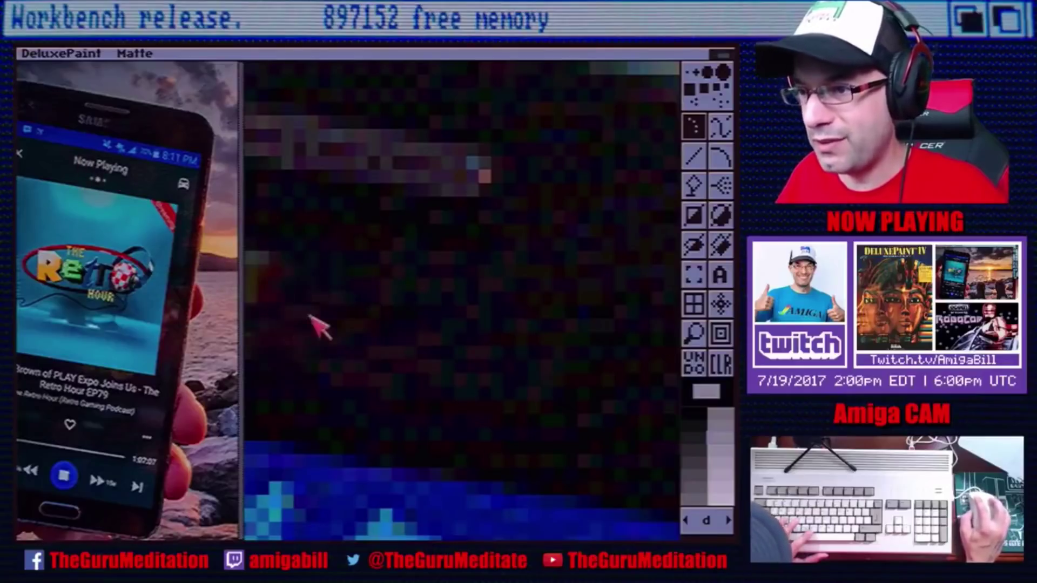
Magnify the remaining SAMS letters and cover the second S with dark custom brushes taken from above and below it.
click(691, 333)
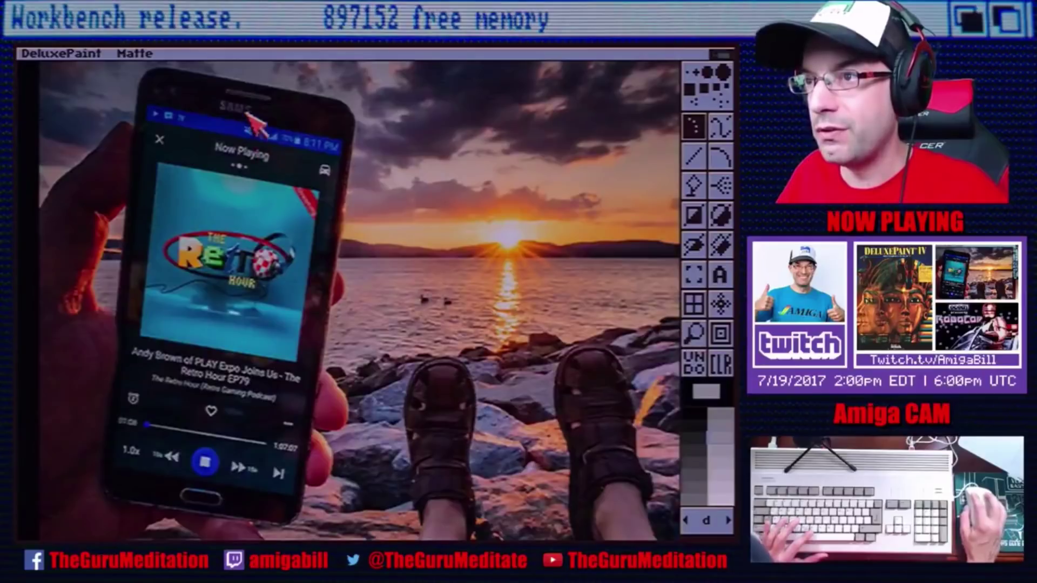
click(694, 332)
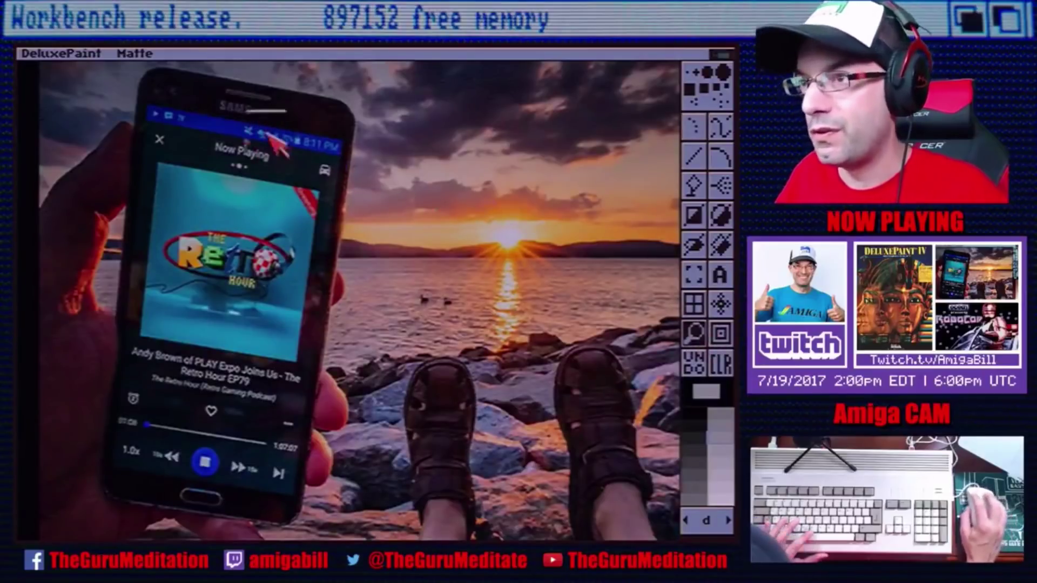
click(246, 113)
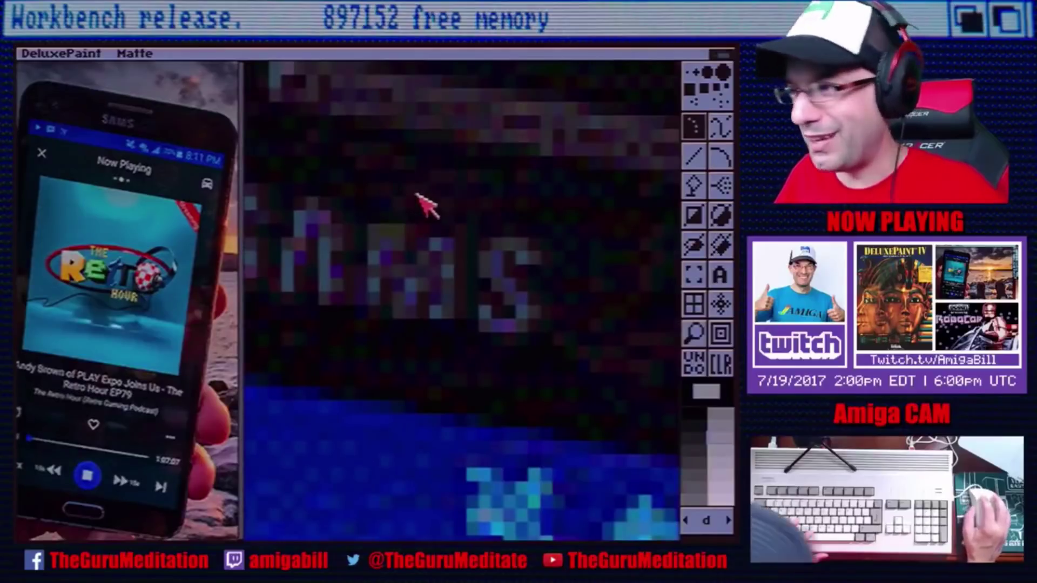
click(694, 274)
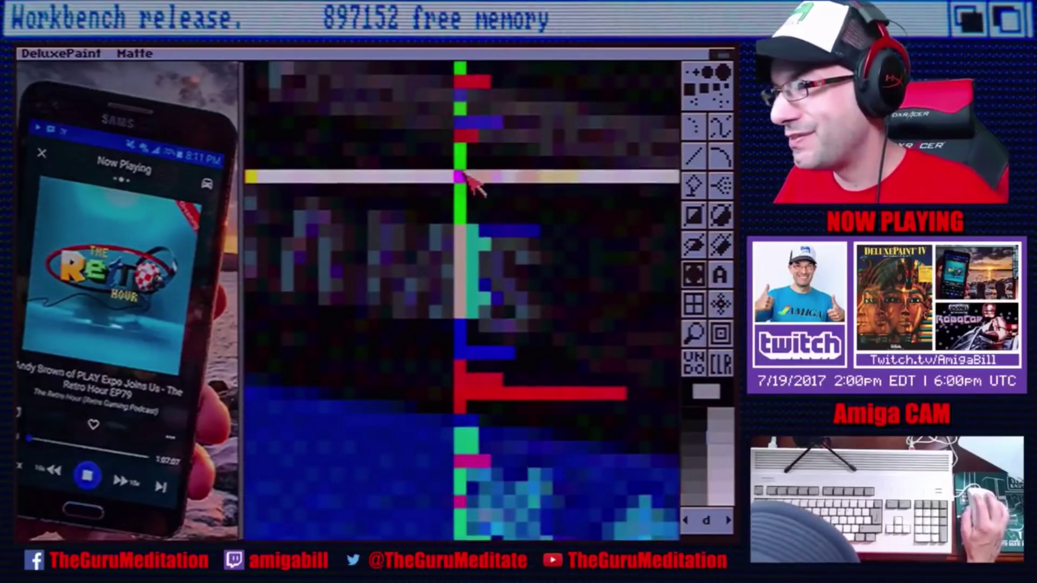
mouse_move(477, 172)
mouse_down()
mouse_move(529, 226)
mouse_move(556, 231)
mouse_up()
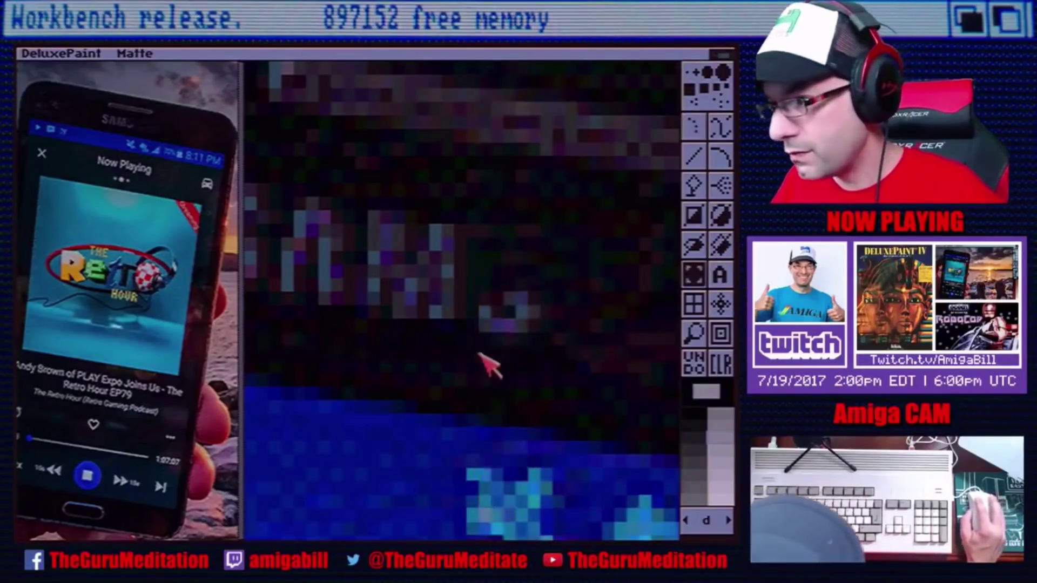
key(b)
drag(474, 342, 547, 408)
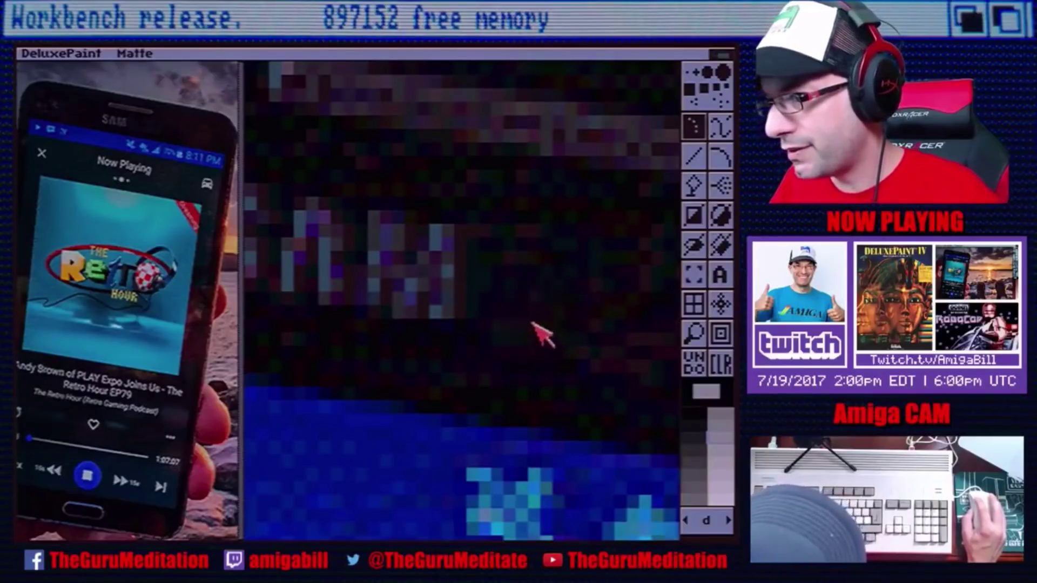
Cover the M of the logo and its leftover light pixels with dark custom brushes picked up from the surrounding phone surface.
key(b)
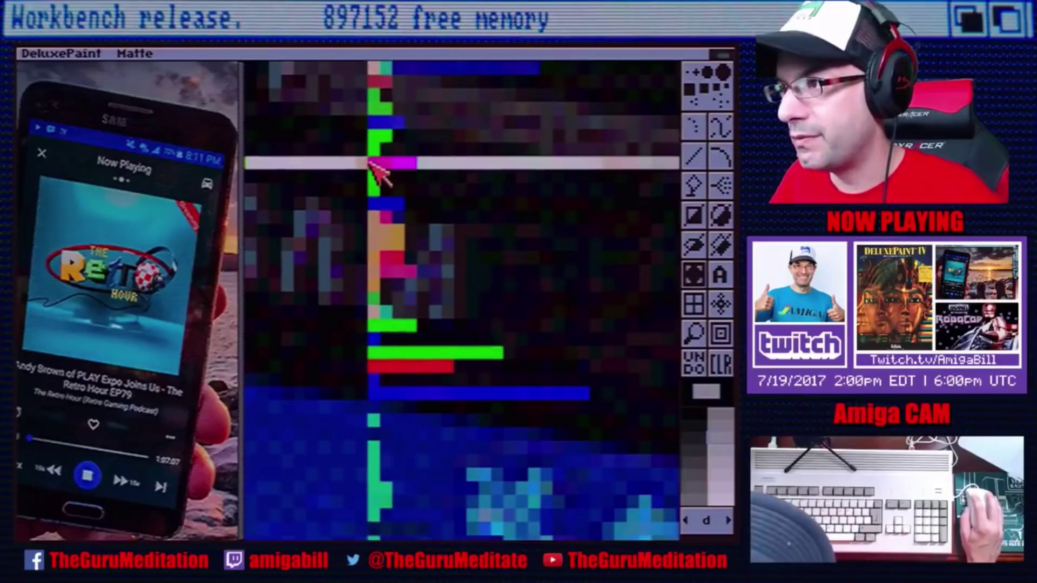
mouse_move(370, 147)
mouse_down()
mouse_move(456, 184)
mouse_move(464, 209)
mouse_up()
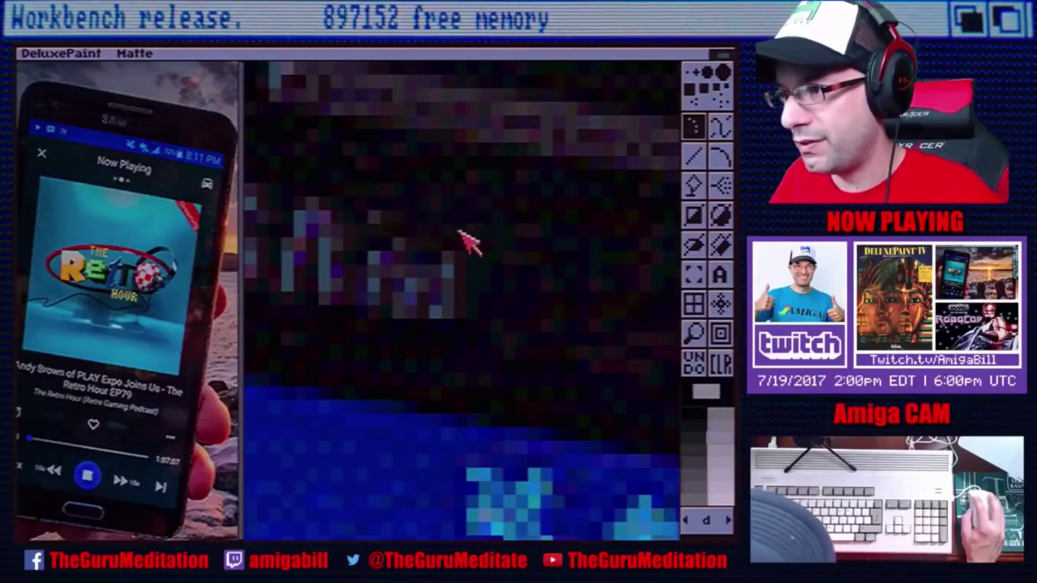
key(b)
drag(370, 324, 462, 388)
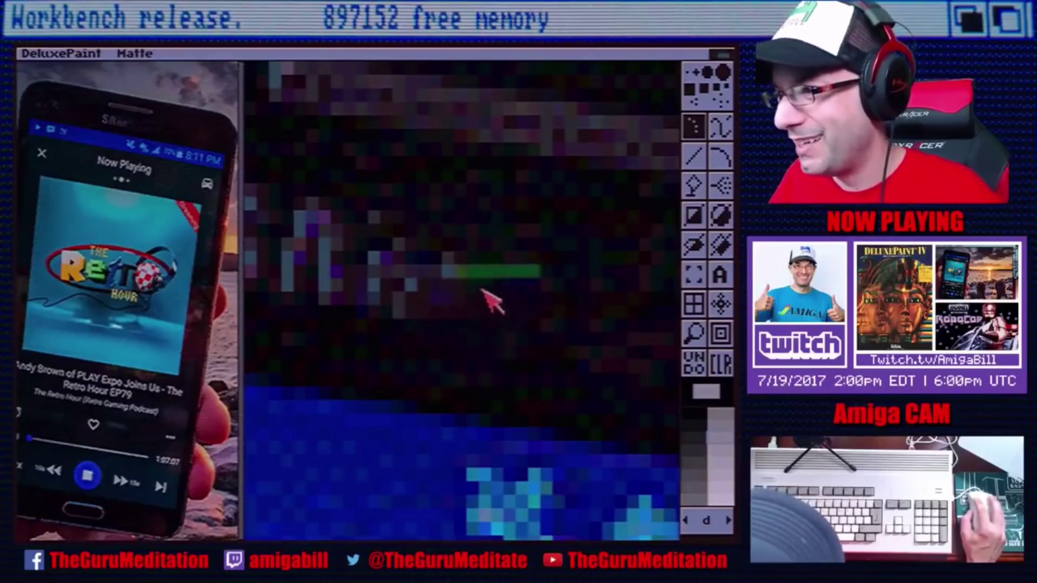
key(b)
drag(474, 261, 516, 320)
key(b)
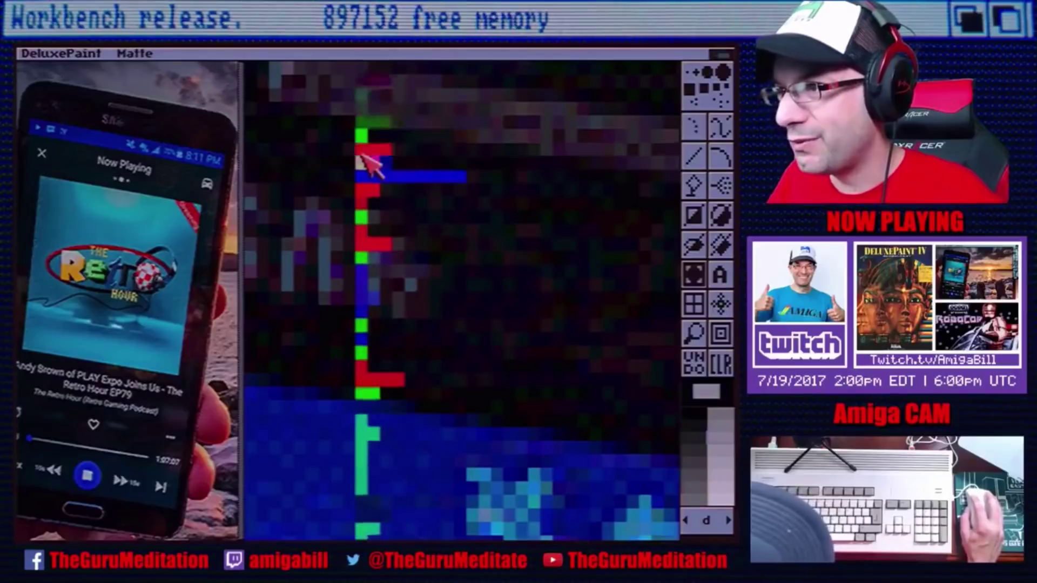
mouse_move(346, 144)
mouse_down()
mouse_move(453, 201)
mouse_move(460, 217)
mouse_up()
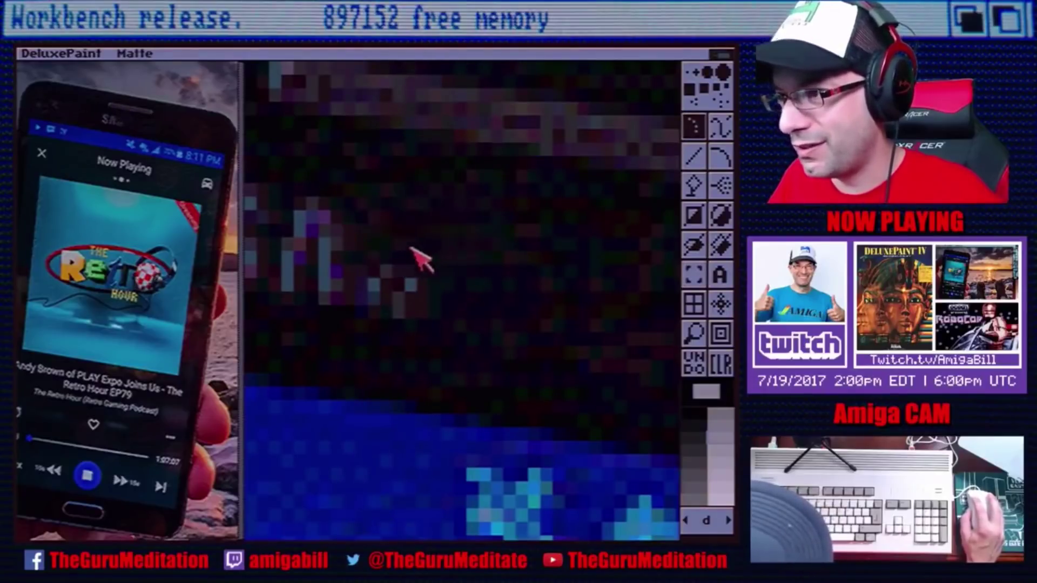
click(416, 280)
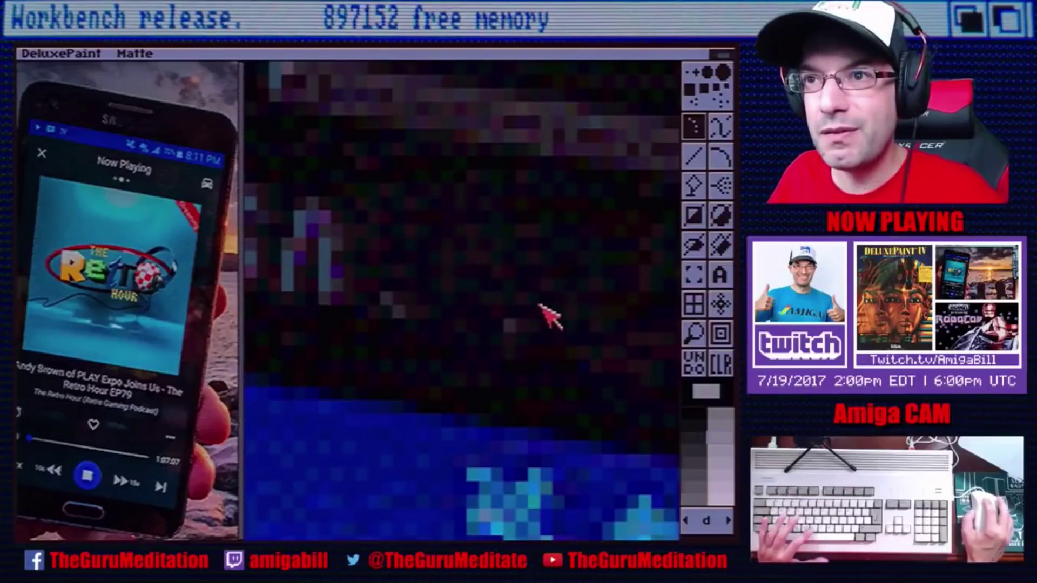
key(b)
drag(373, 341, 428, 365)
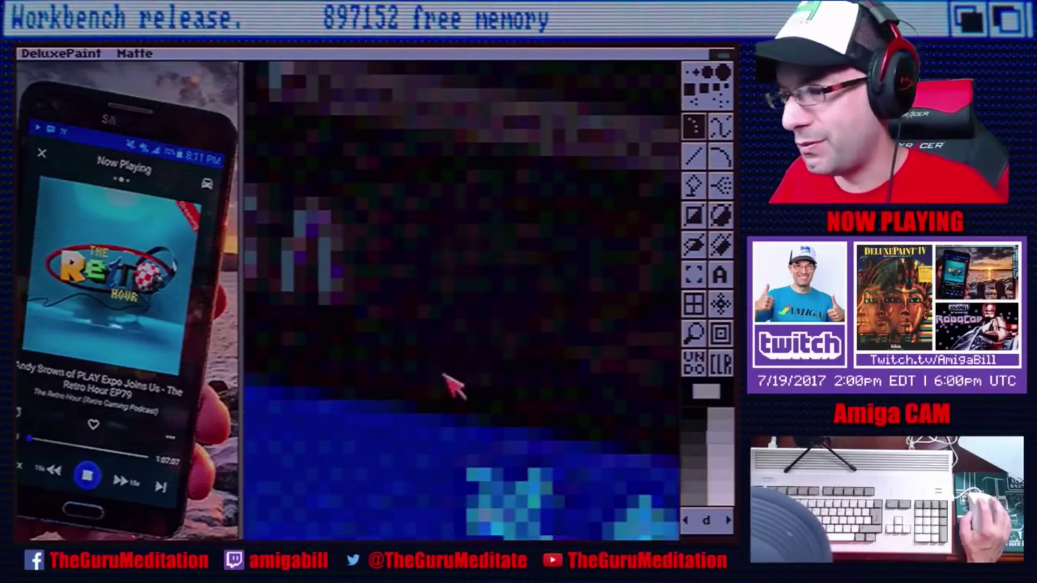
Cover the A of the logo with dark custom brushes taken from above it and beside it.
click(702, 275)
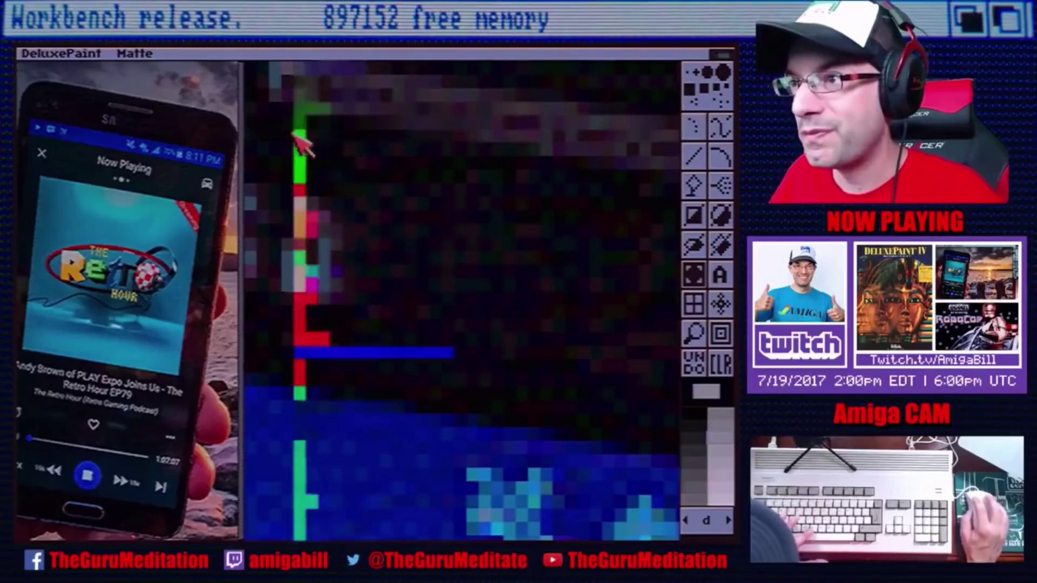
mouse_move(275, 123)
mouse_down()
mouse_move(370, 192)
mouse_move(340, 203)
mouse_up()
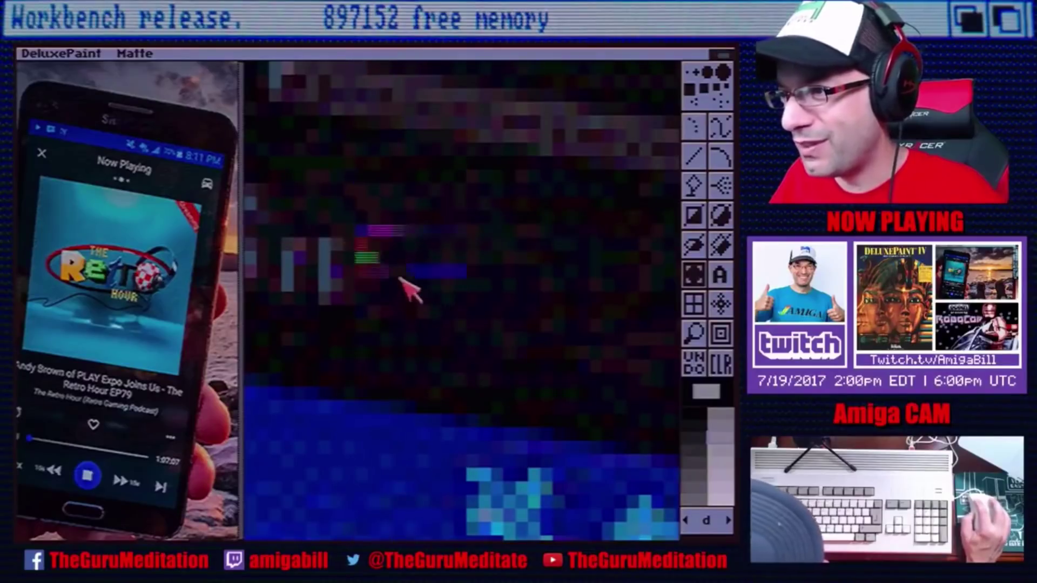
key(.)
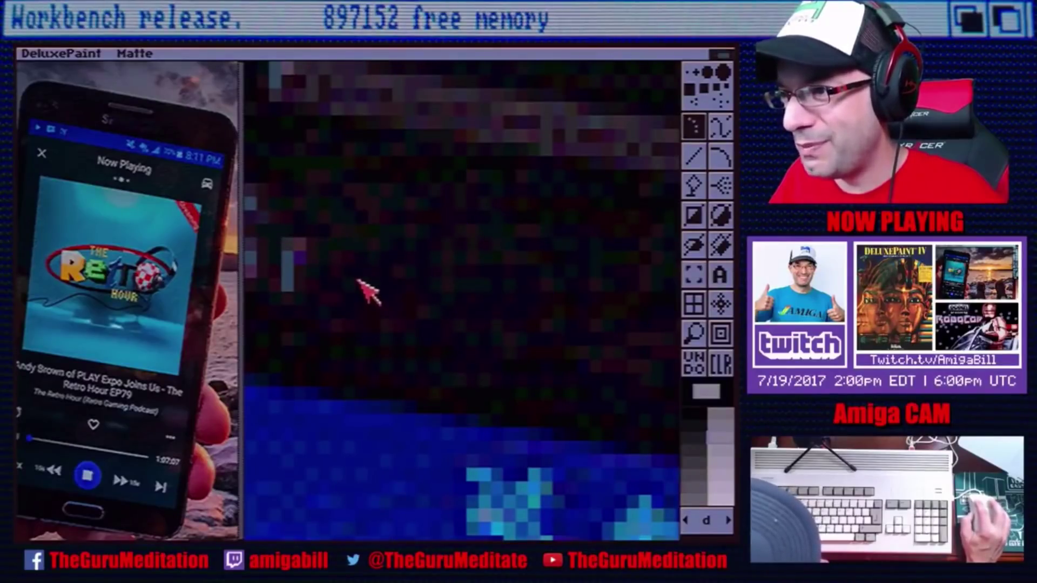
key(b)
drag(323, 284, 394, 343)
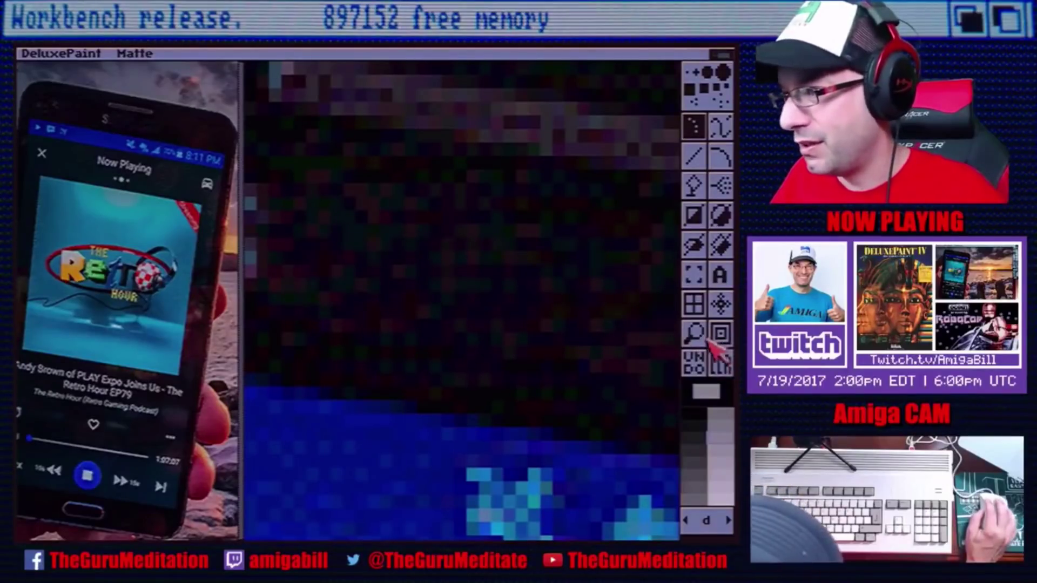
Magnify the remaining S of the logo and cover its upper half with dark custom brushes picked up from above it.
click(694, 362)
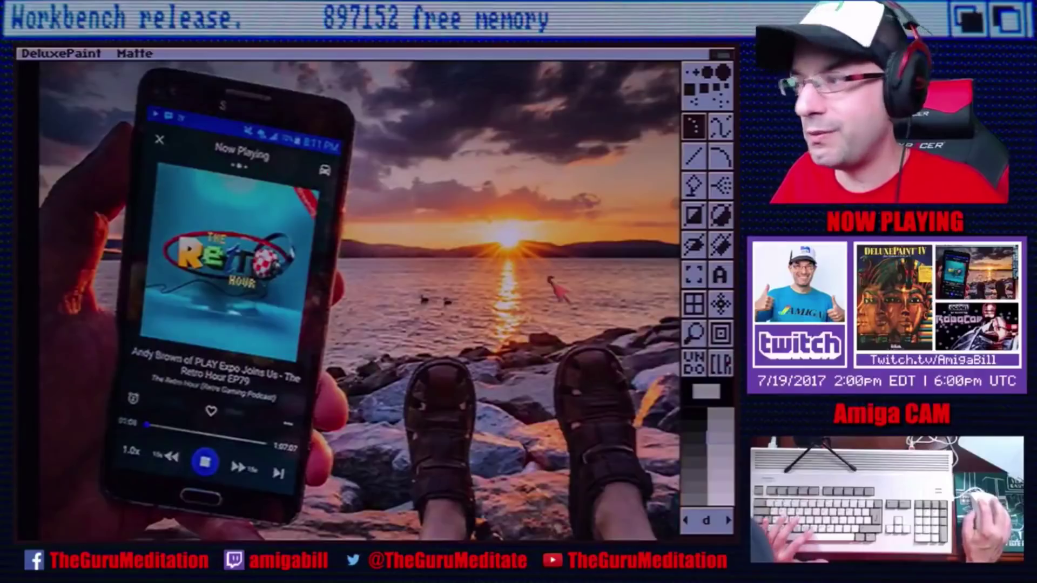
click(695, 334)
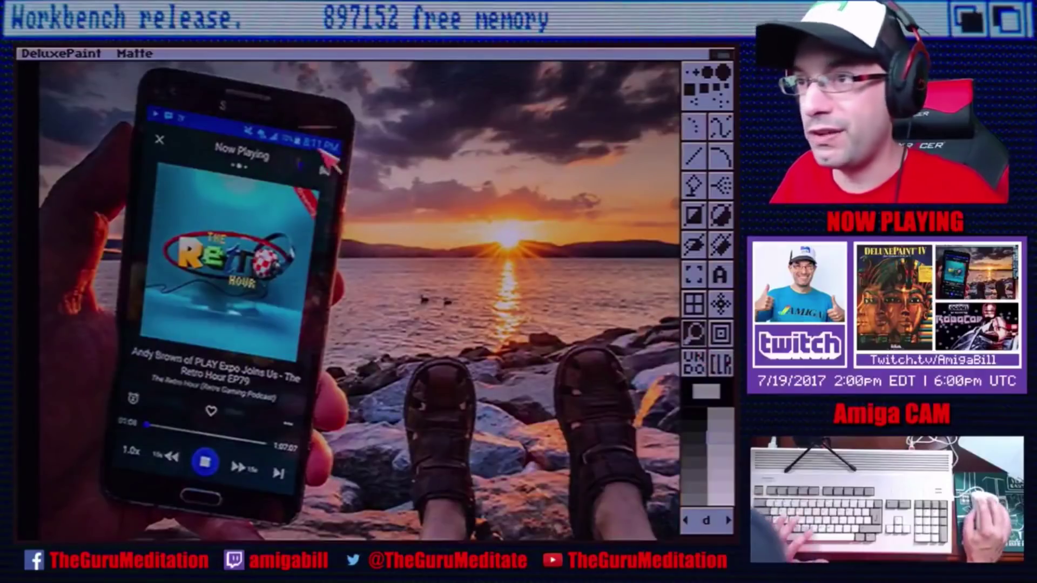
click(222, 103)
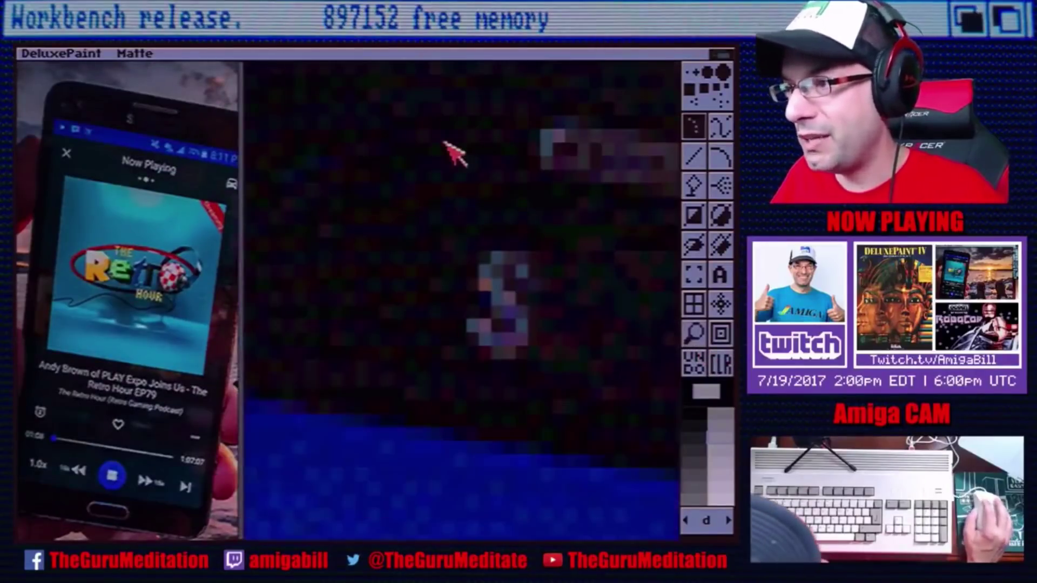
click(695, 276)
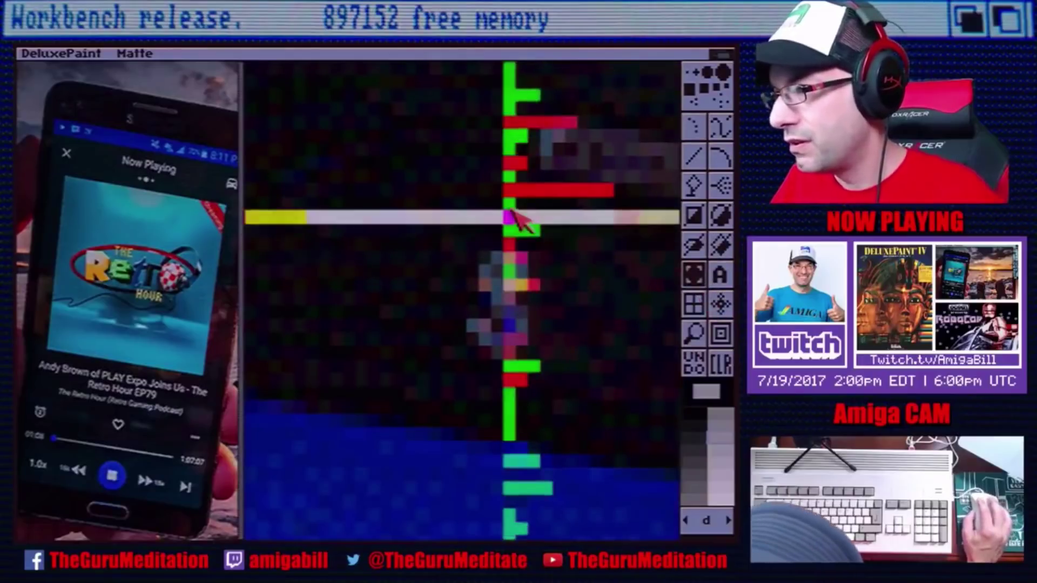
drag(459, 185, 559, 239)
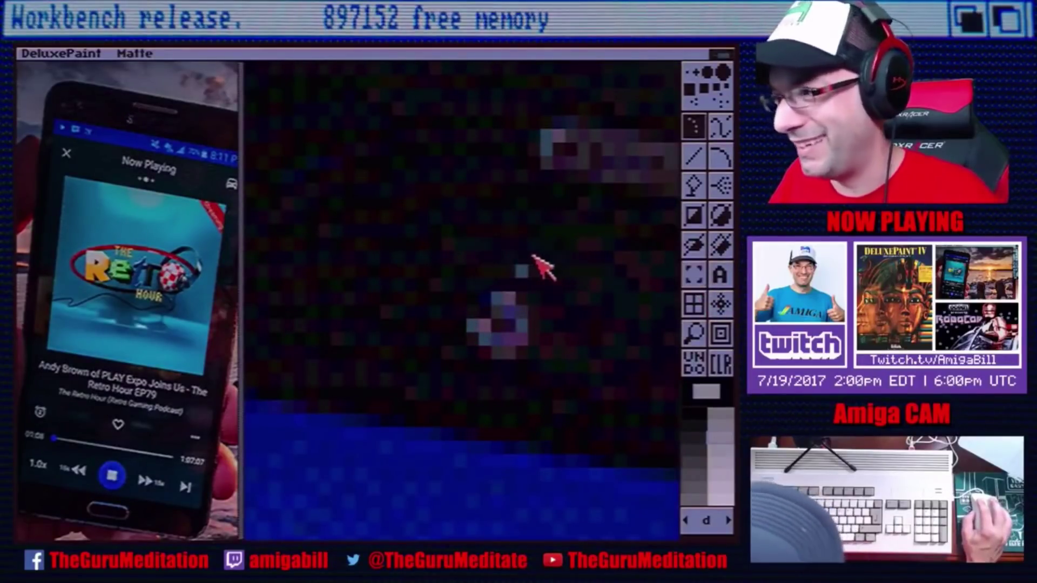
key(b)
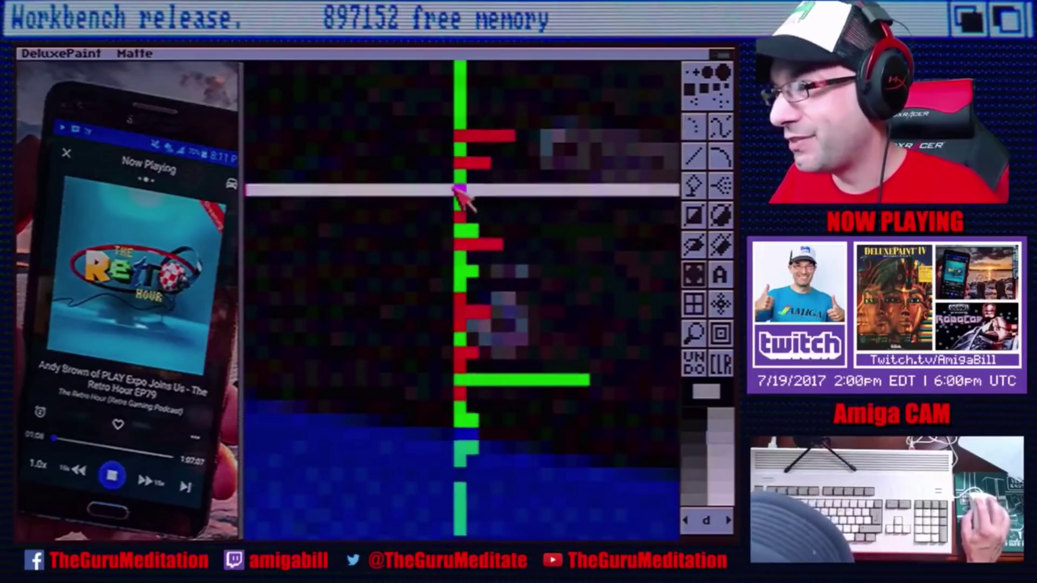
drag(436, 190, 535, 246)
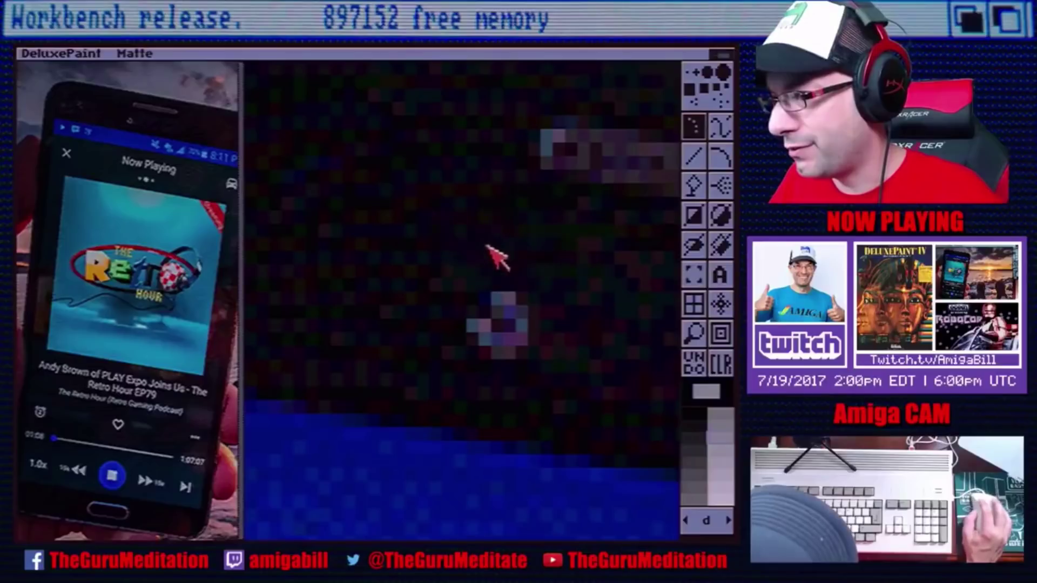
Cover the lower half of the S with dark custom brushes picked up beside and above it, and return to the full picture.
key(b)
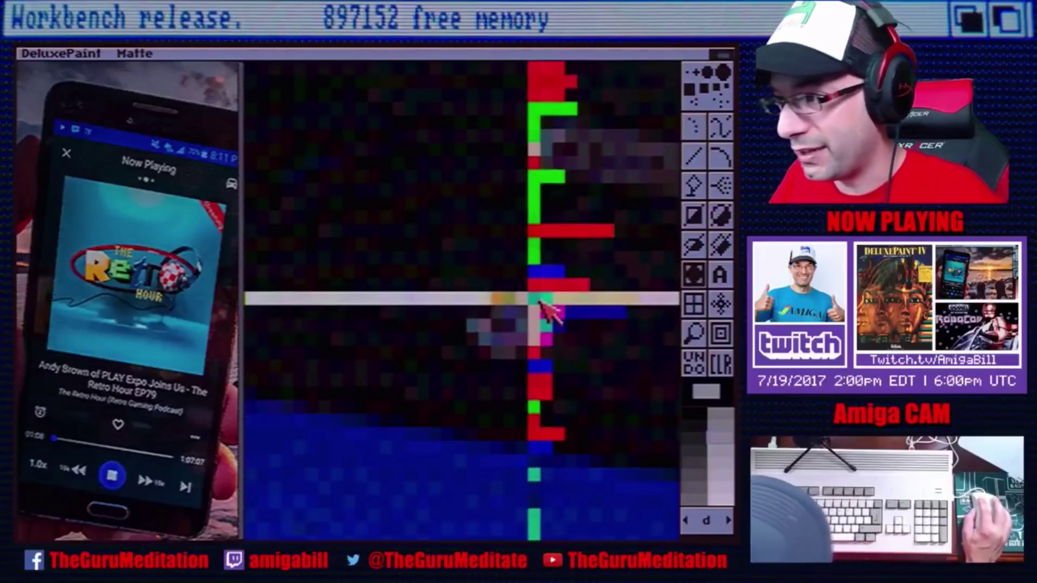
click(541, 285)
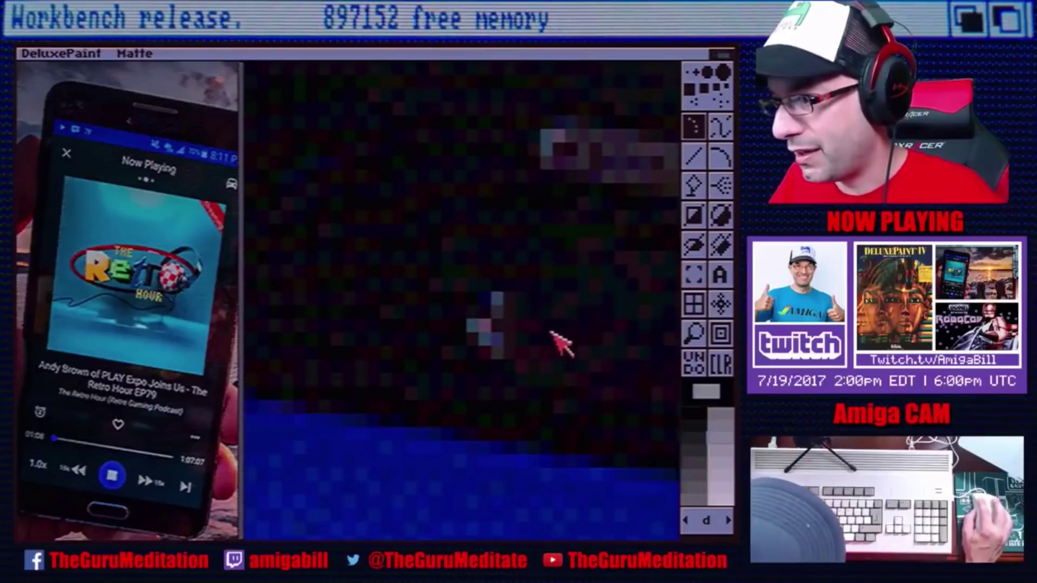
key(b)
drag(435, 218, 475, 278)
key(.)
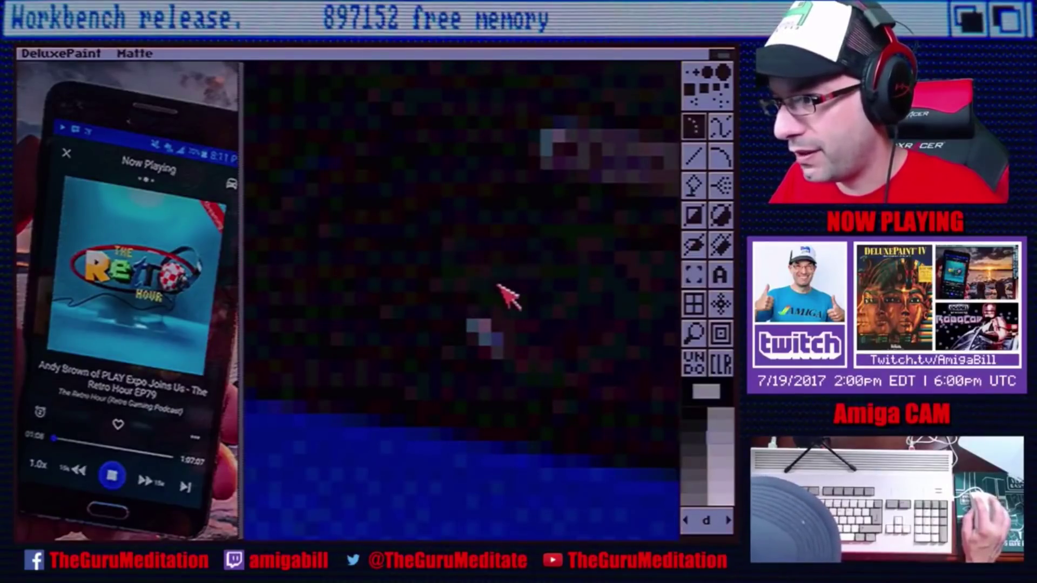
key(b)
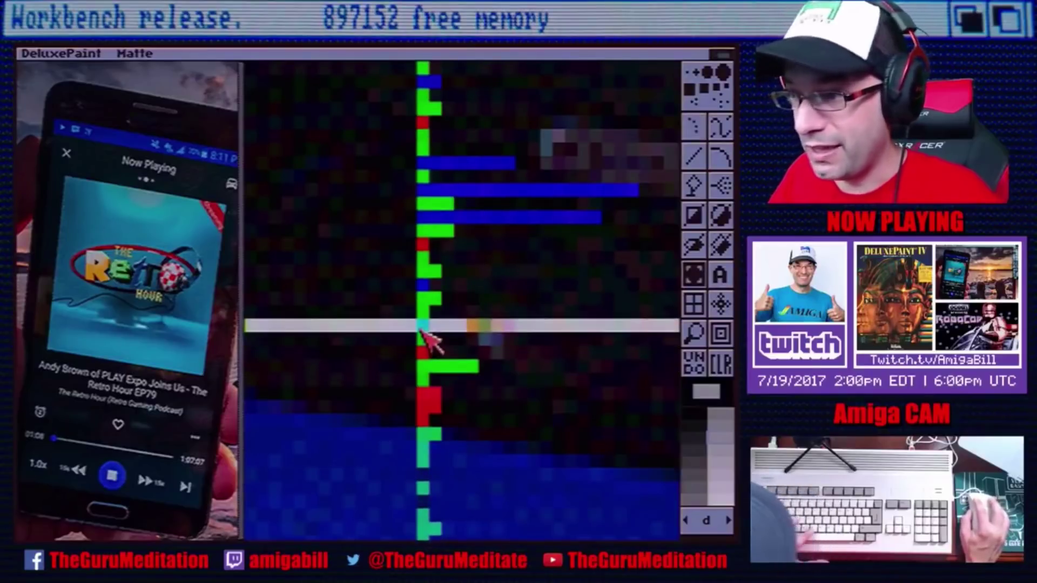
key(.)
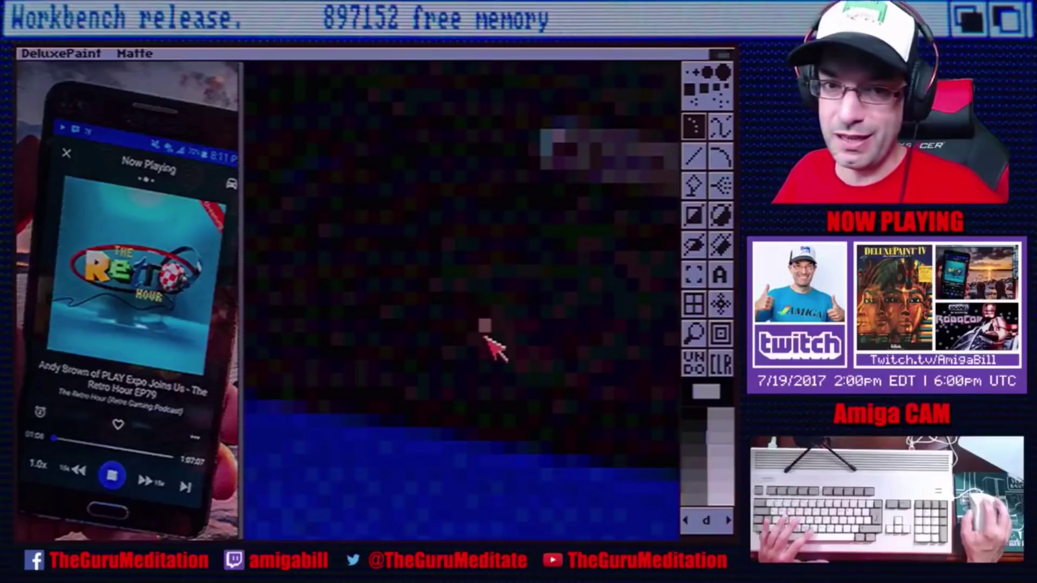
click(694, 332)
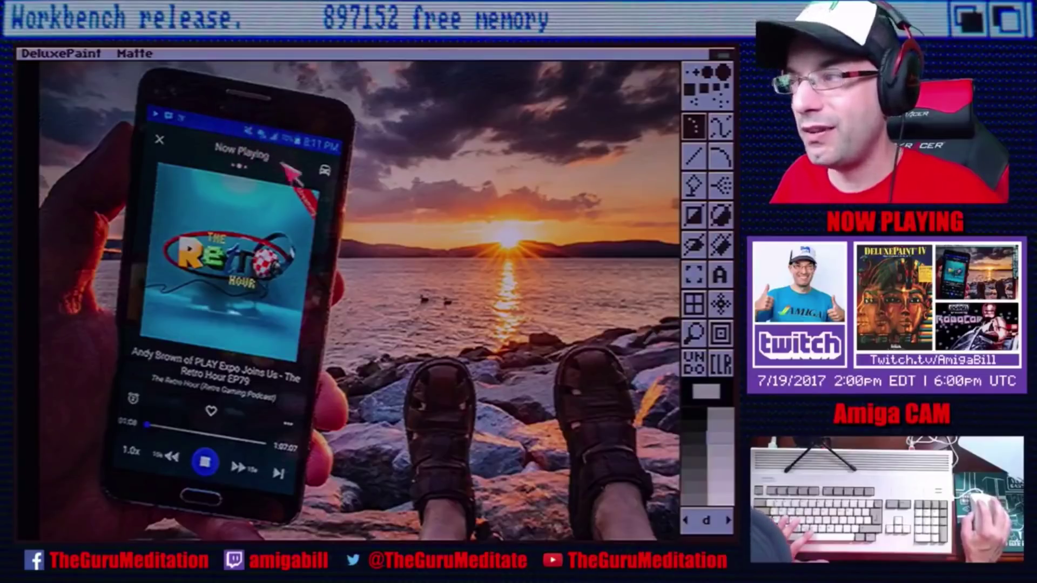
Magnify the former logo area again and cover the last light pixel with a small dark custom brush.
click(694, 333)
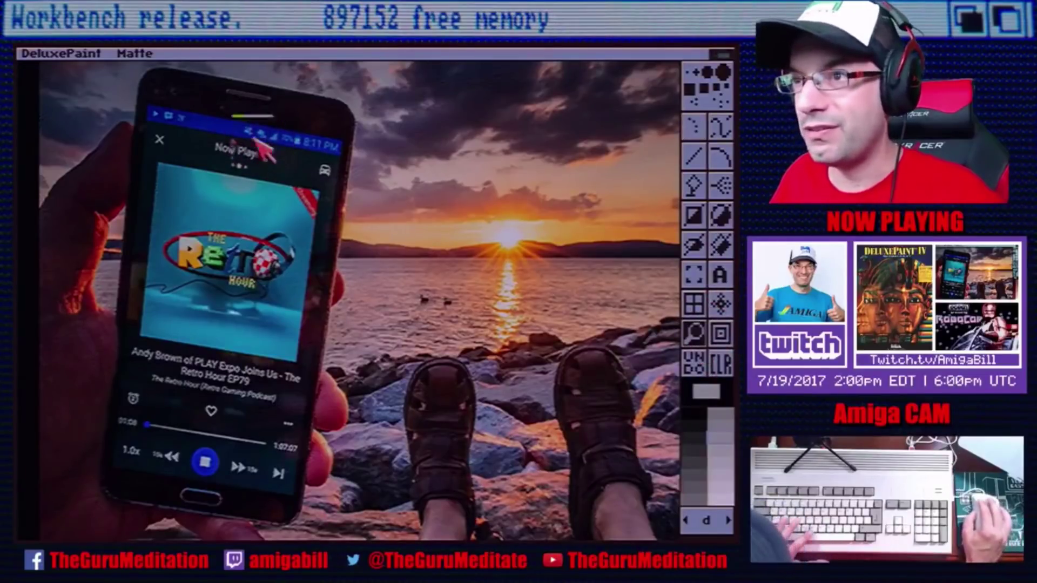
click(222, 95)
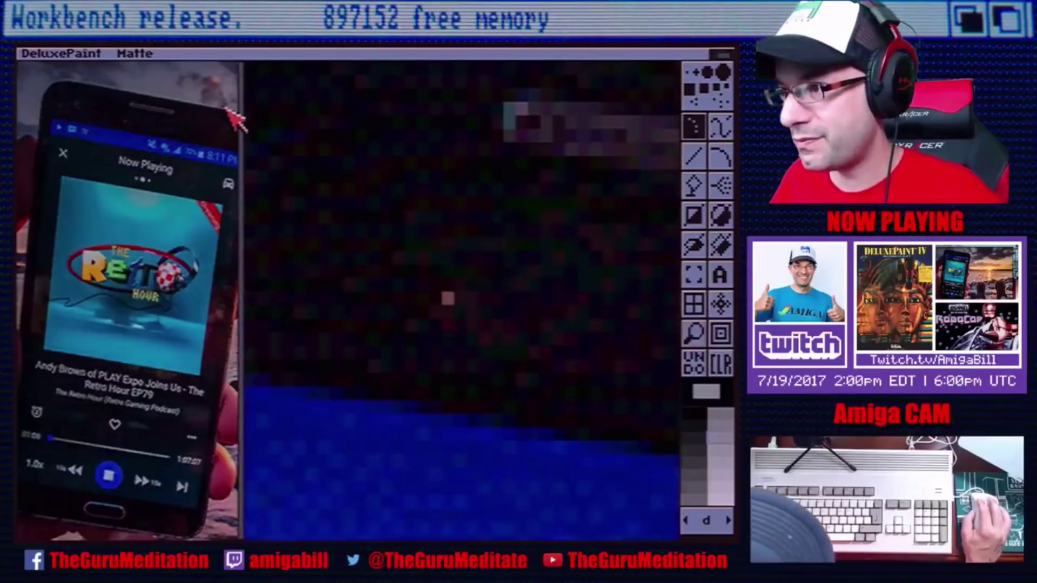
key(b)
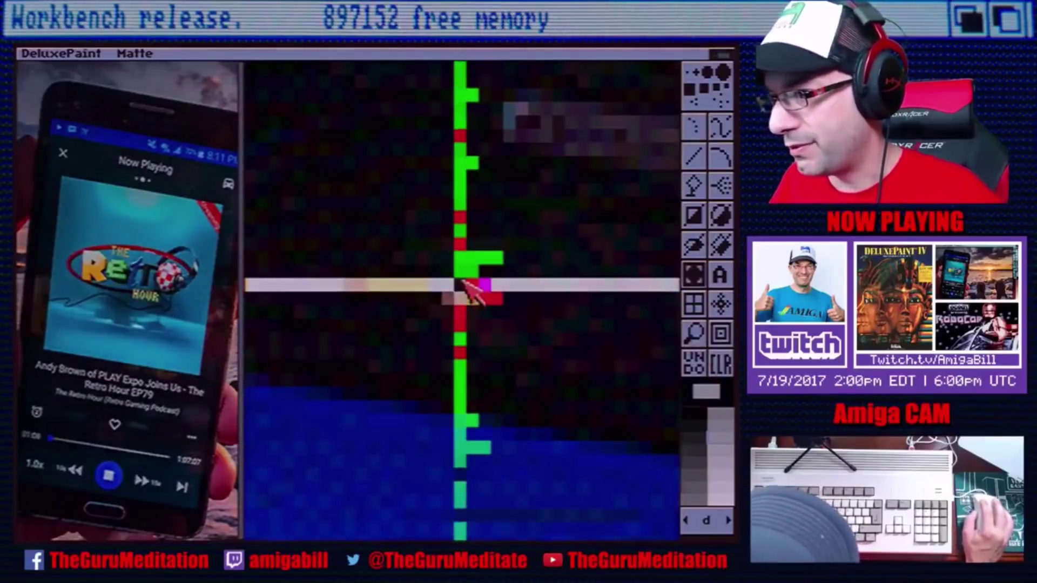
drag(462, 286, 497, 327)
key(period)
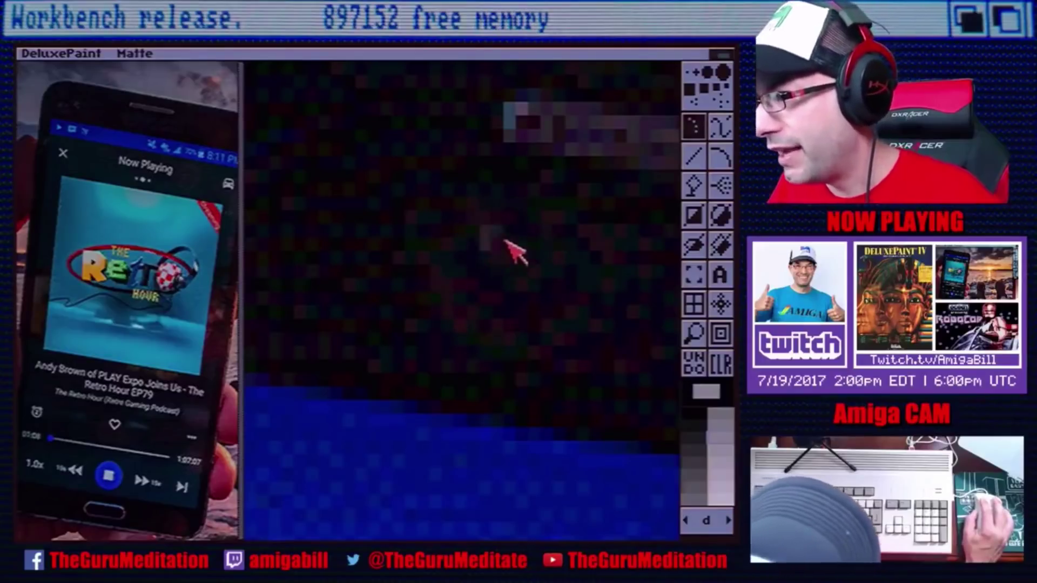
Blend the patched logo area with larger dark custom brushes taken from the surrounding phone surface, and return to the full picture.
key(b)
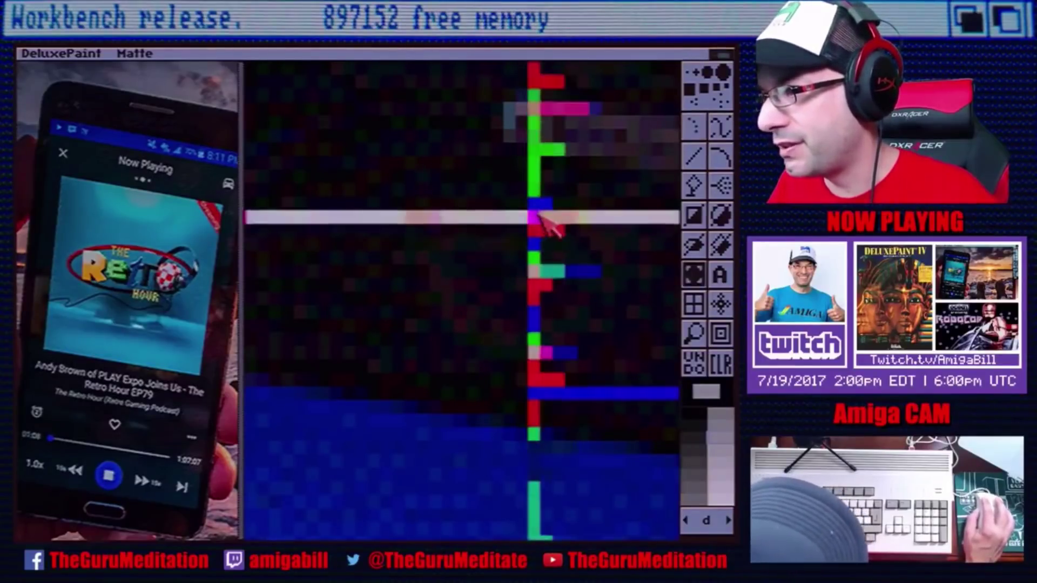
mouse_move(565, 197)
mouse_down()
mouse_move(642, 273)
mouse_move(654, 308)
mouse_up()
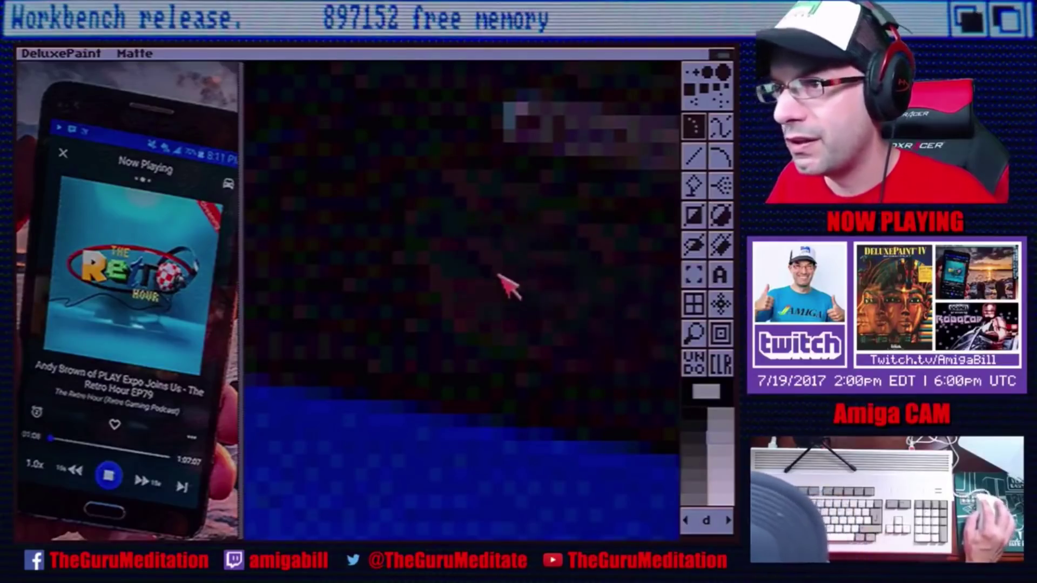
key(b)
drag(388, 204, 510, 343)
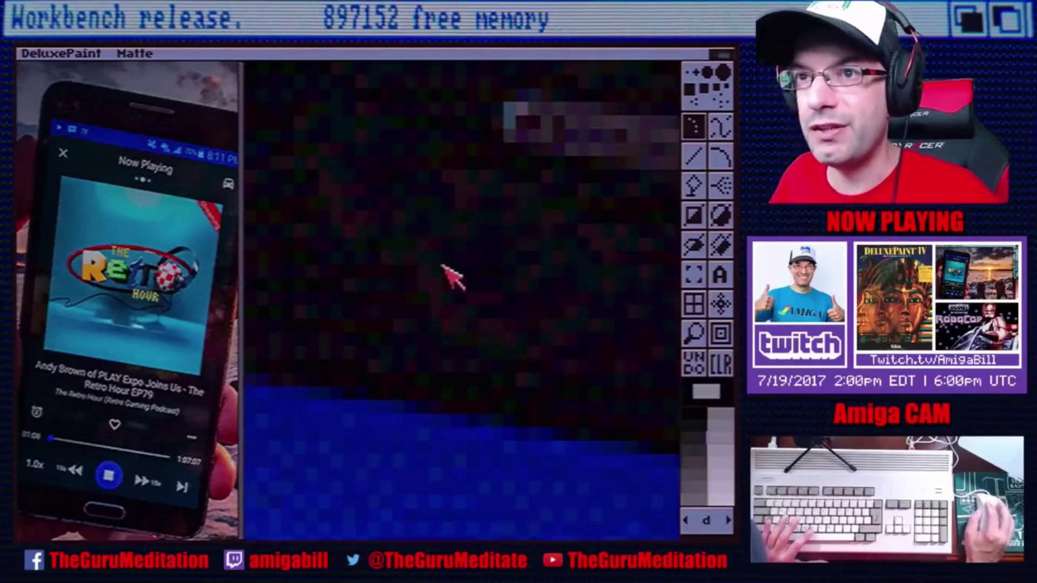
click(680, 335)
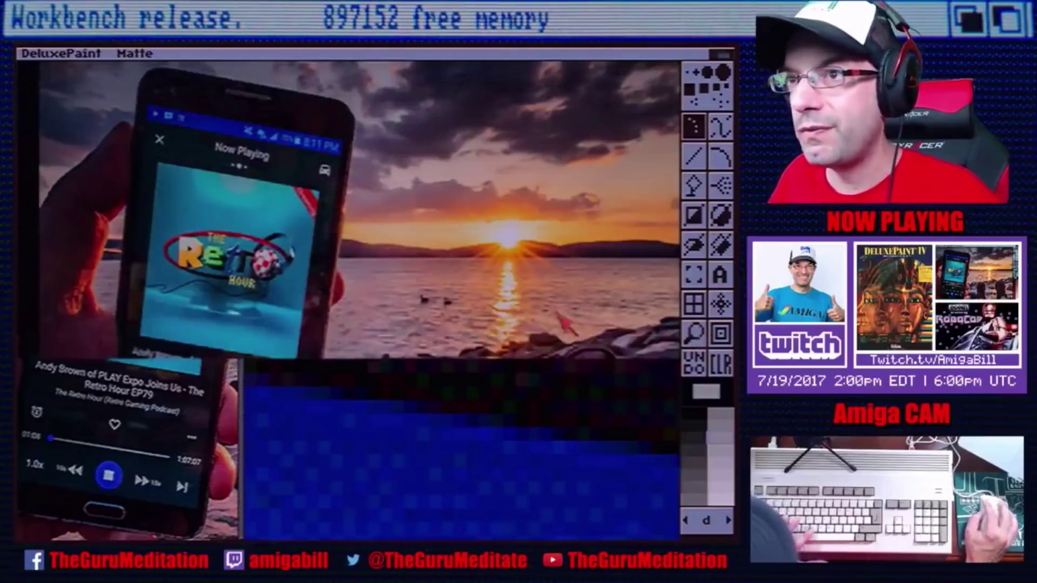
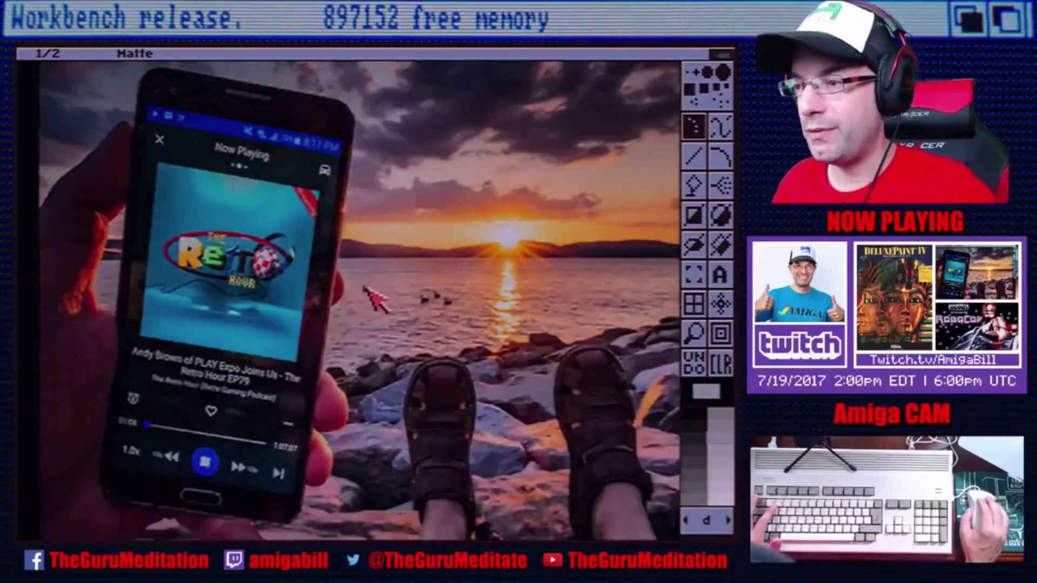
Go to the blank frame 2, activate the Text tool and pick bright red from colour range e.
key(j)
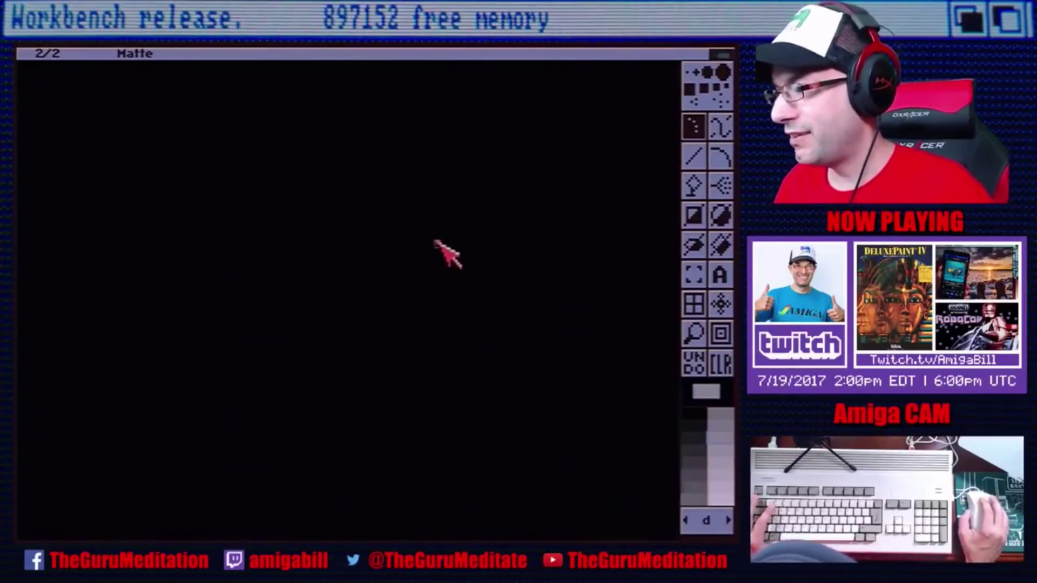
click(721, 275)
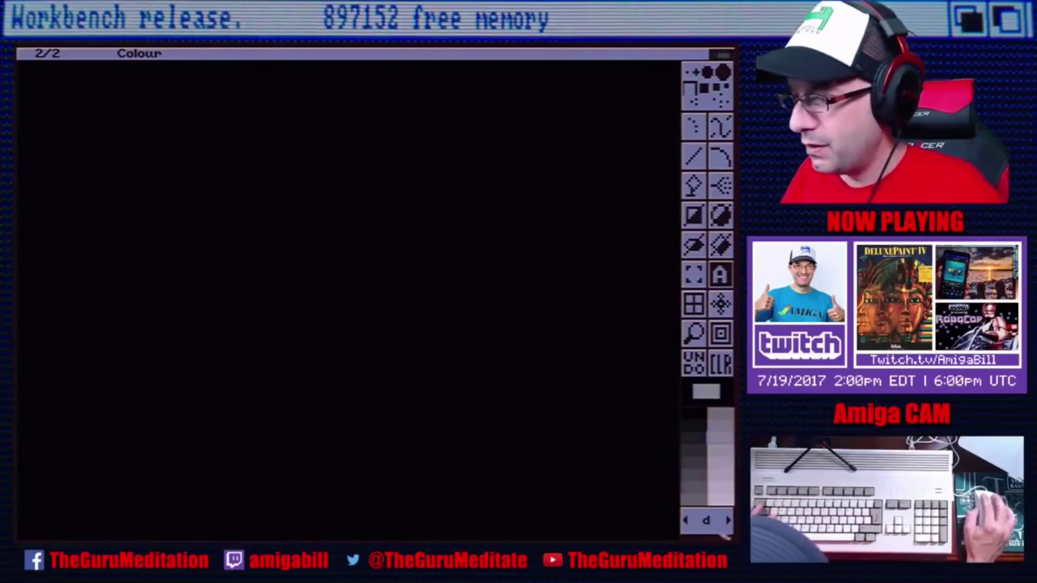
click(728, 523)
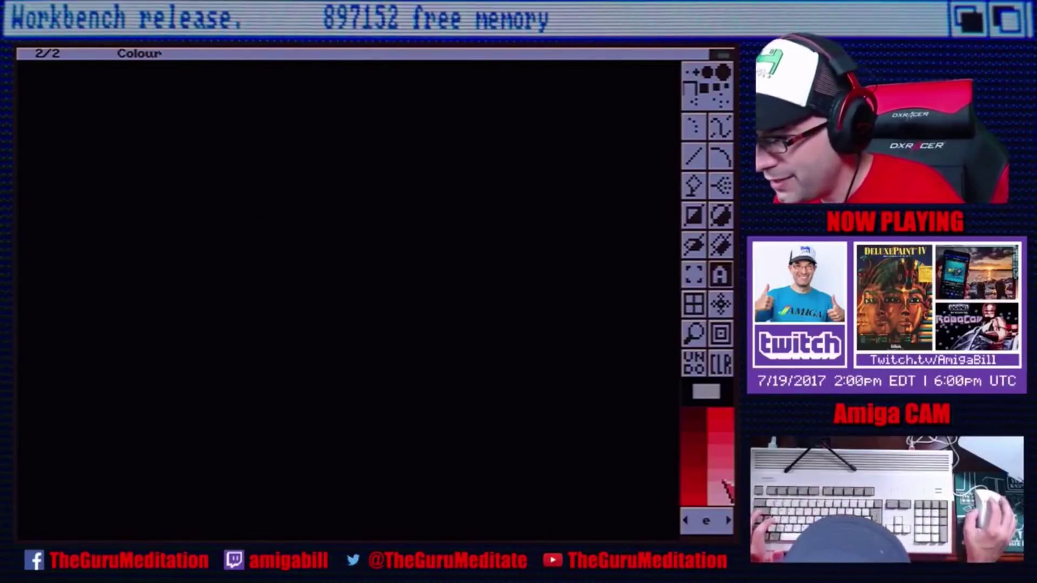
click(693, 500)
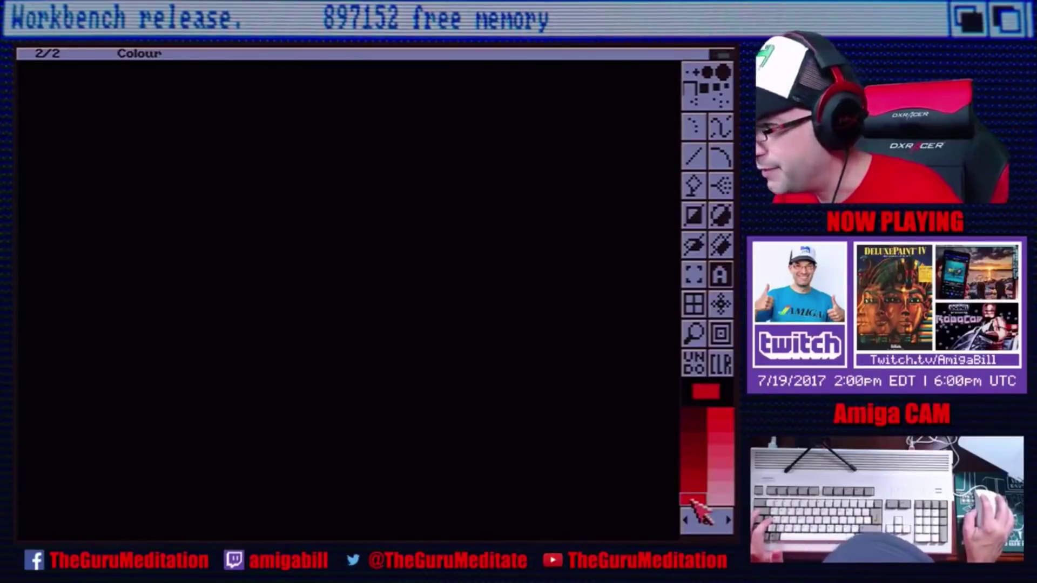
Set the text font to topaz, size 11.
right_click(719, 276)
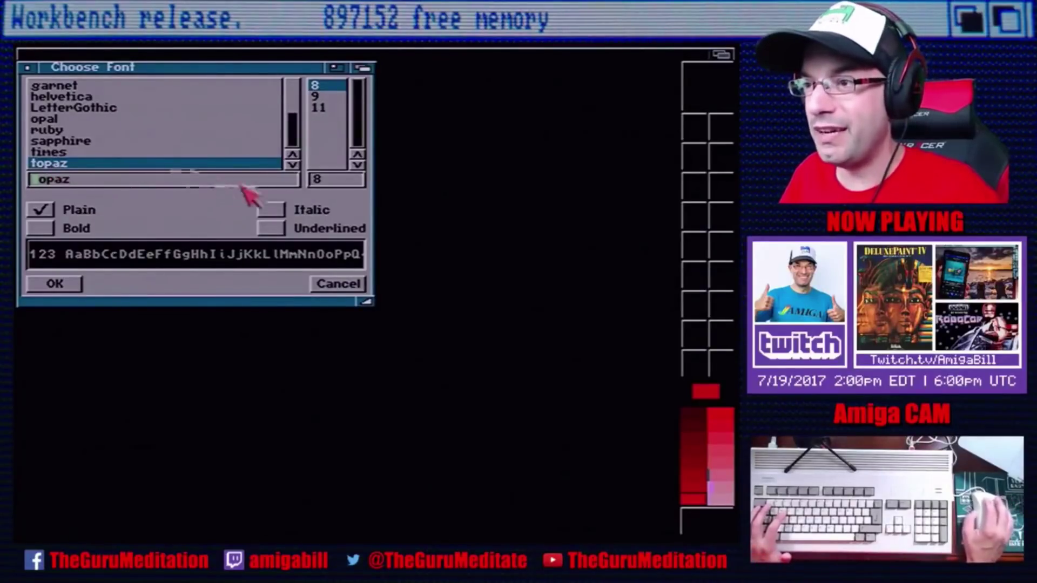
click(314, 96)
click(313, 104)
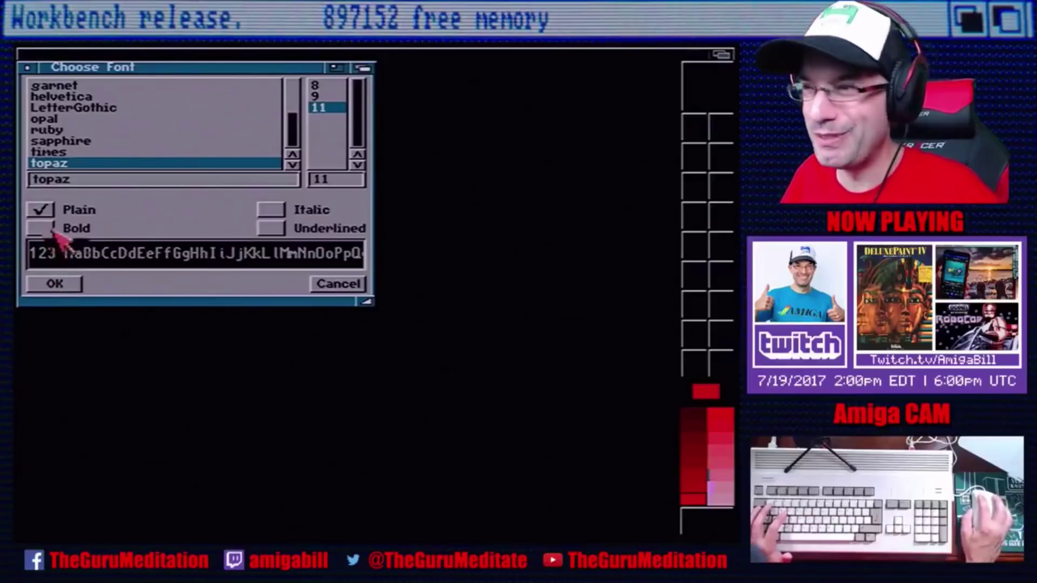
click(76, 285)
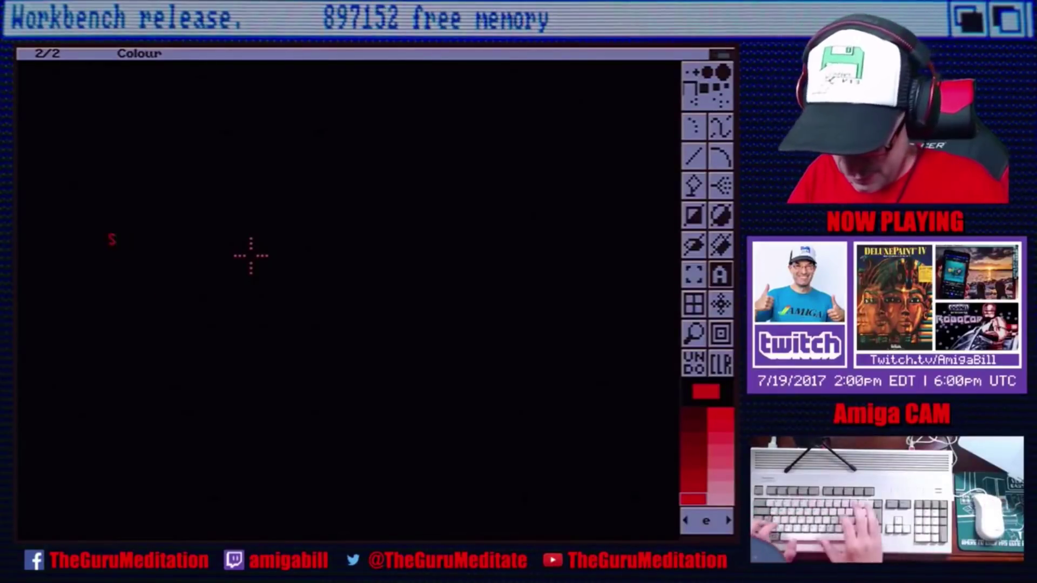
Write two text lines: "Software Failure Press left mouse button to continue." and, beneath it, "Guru Meditation #00000025.65045338".
text(ftware)
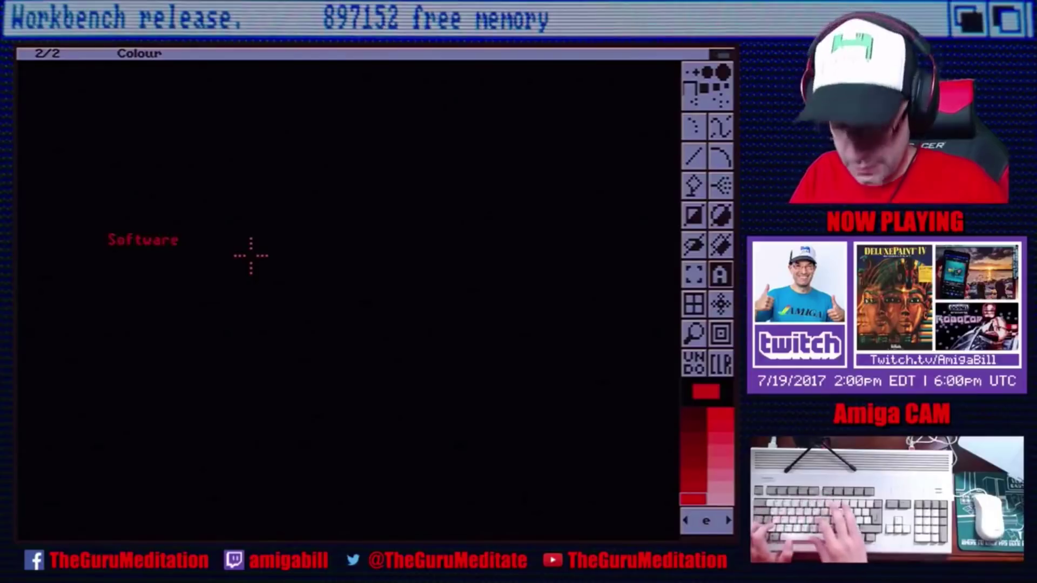
text( Fail)
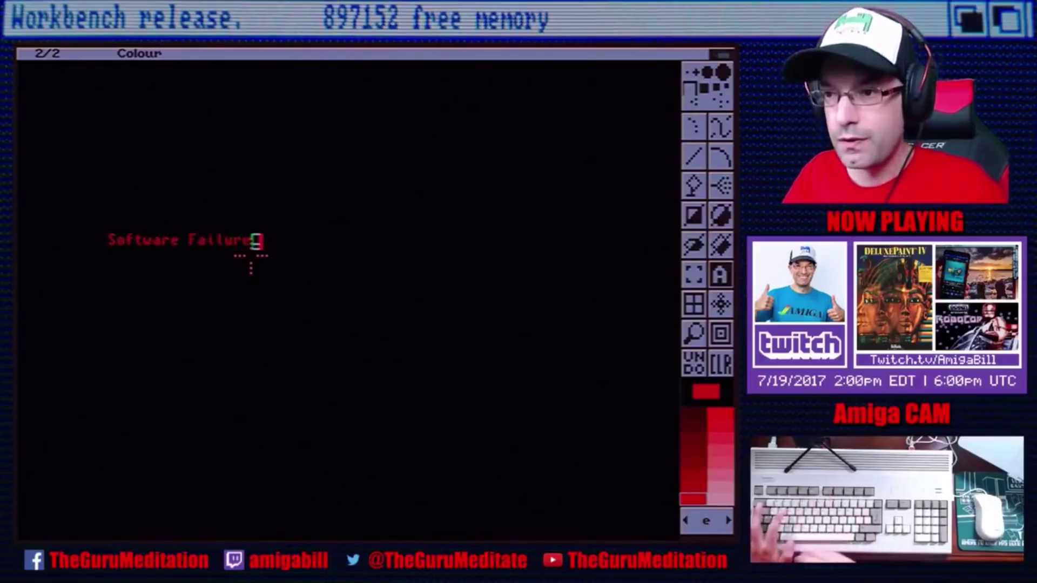
text(ure)
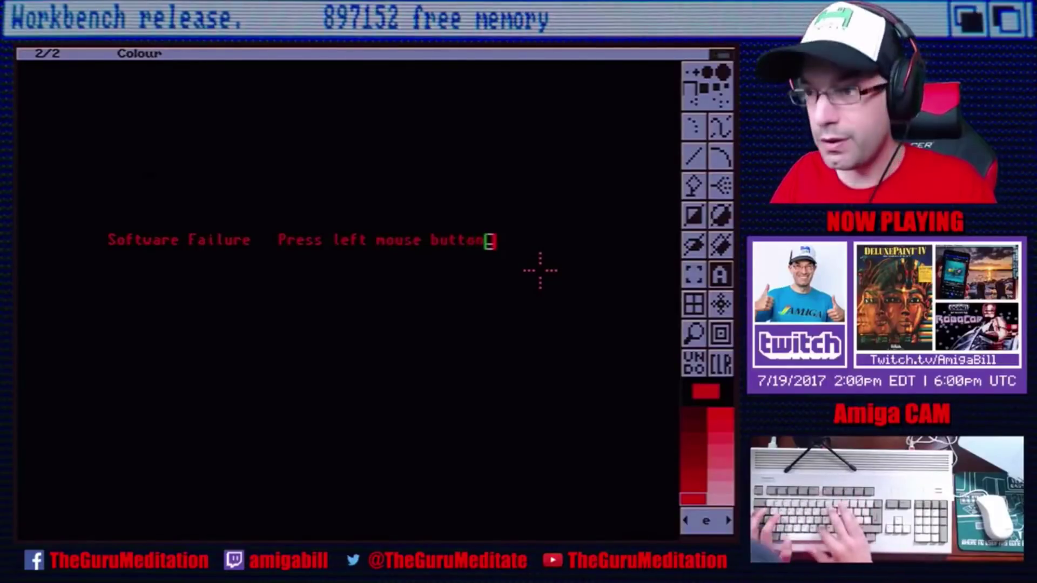
text(o co)
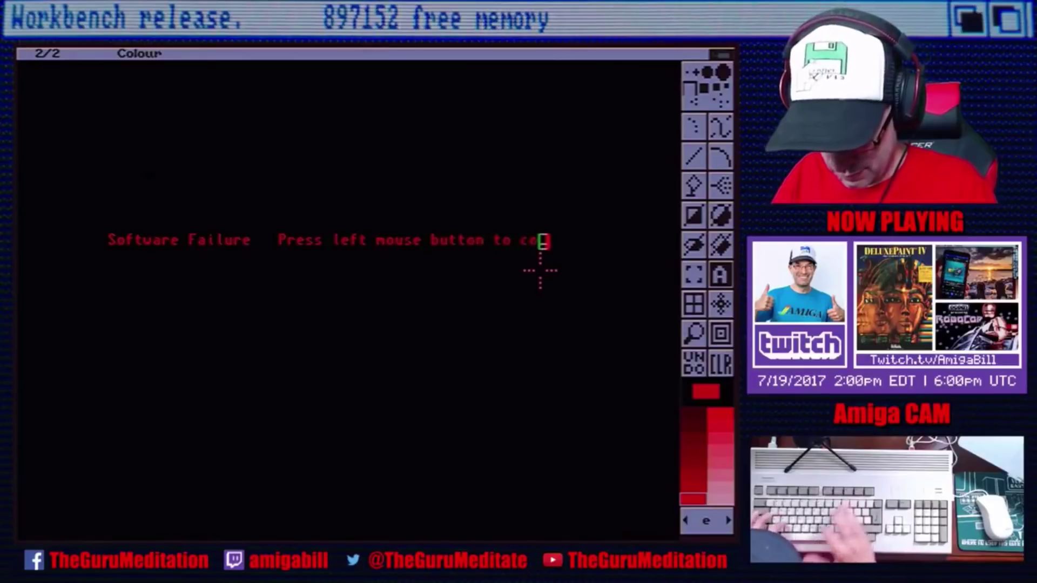
text(ntinue.)
key(Return)
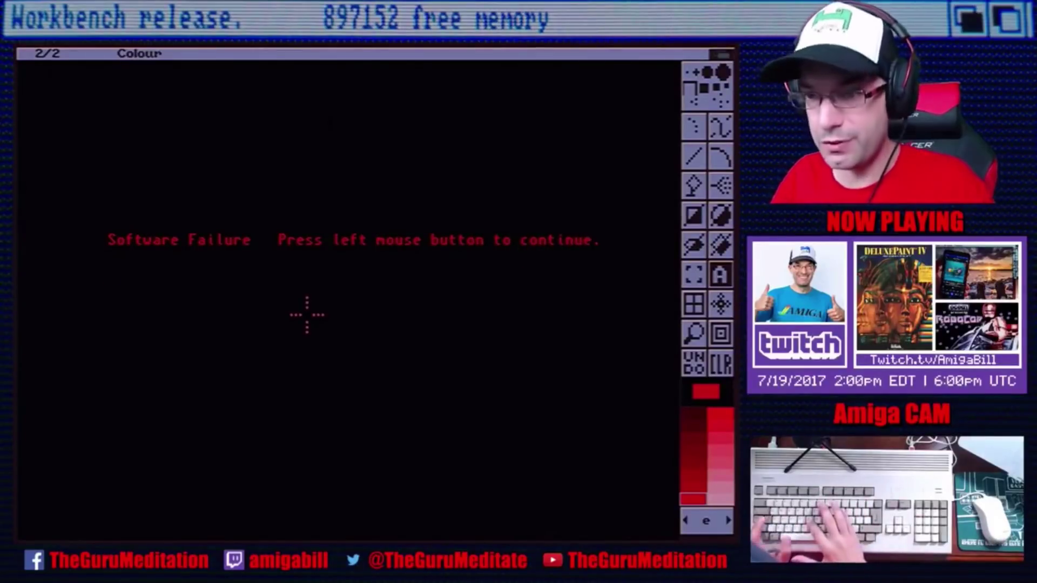
text(Guru Meditation #00000025.6504)
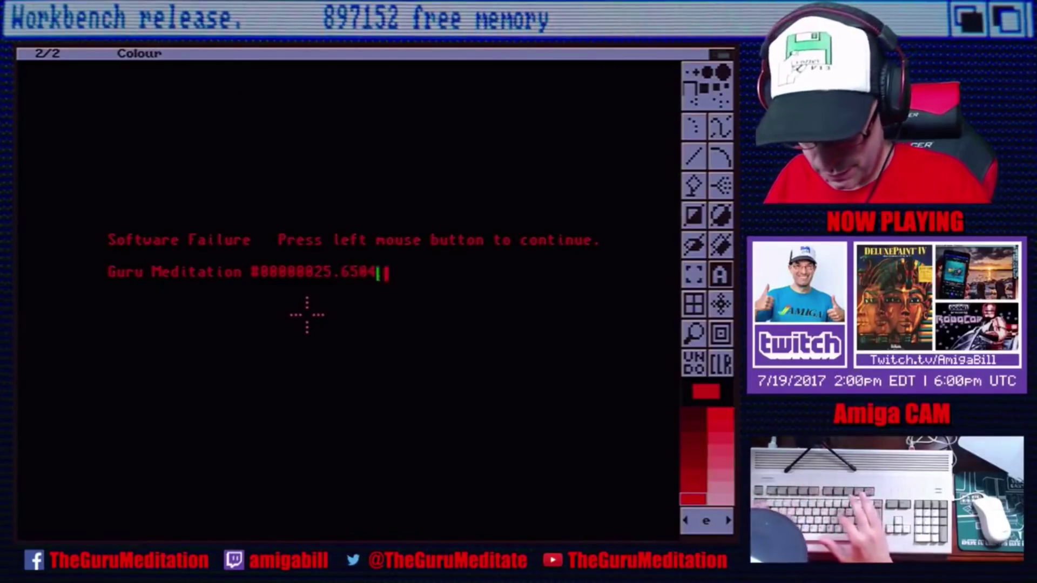
text(0)
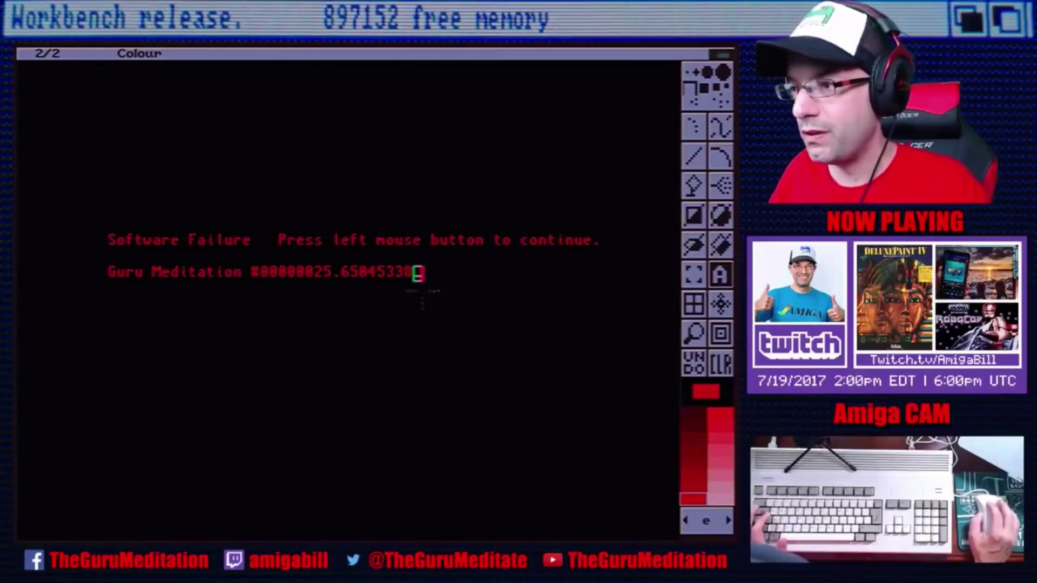
Pick up the Guru Meditation line as a custom brush, remove the original and stamp it centred closely beneath the Software Failure line.
click(694, 312)
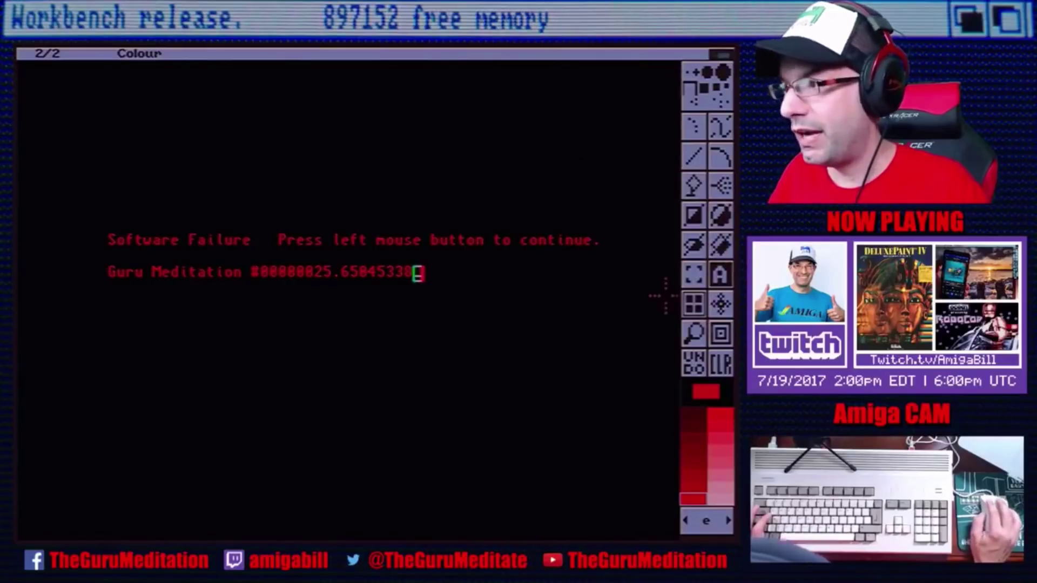
click(695, 275)
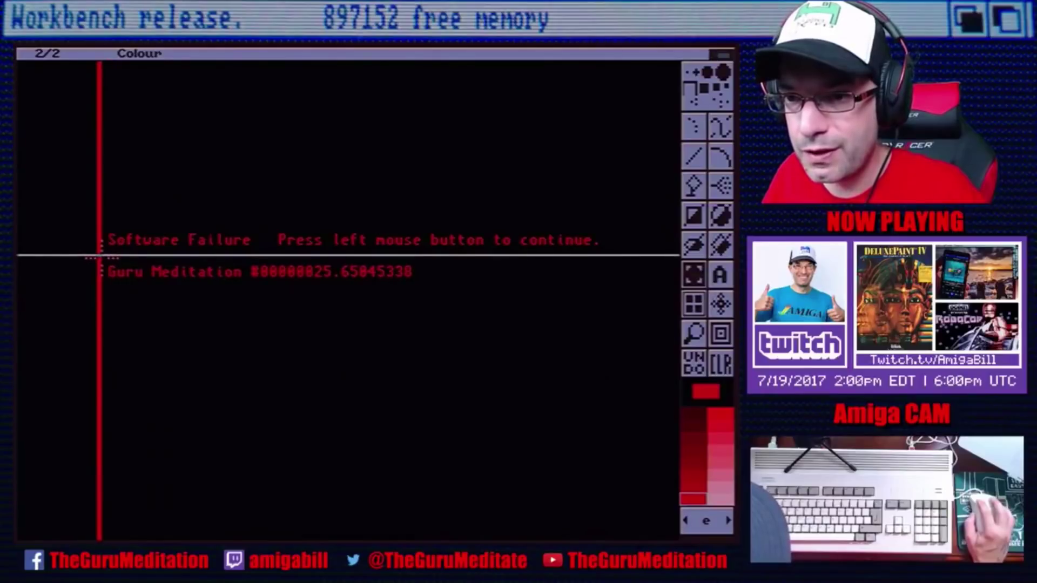
drag(107, 255, 139, 276)
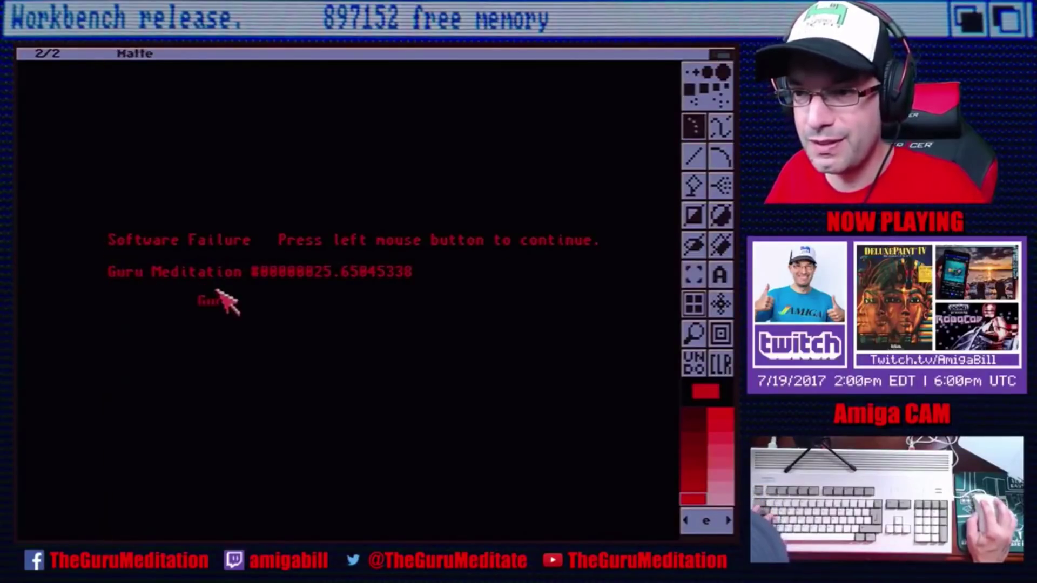
click(694, 276)
mouse_move(98, 255)
mouse_down()
mouse_move(128, 283)
mouse_move(400, 296)
mouse_move(421, 284)
mouse_up()
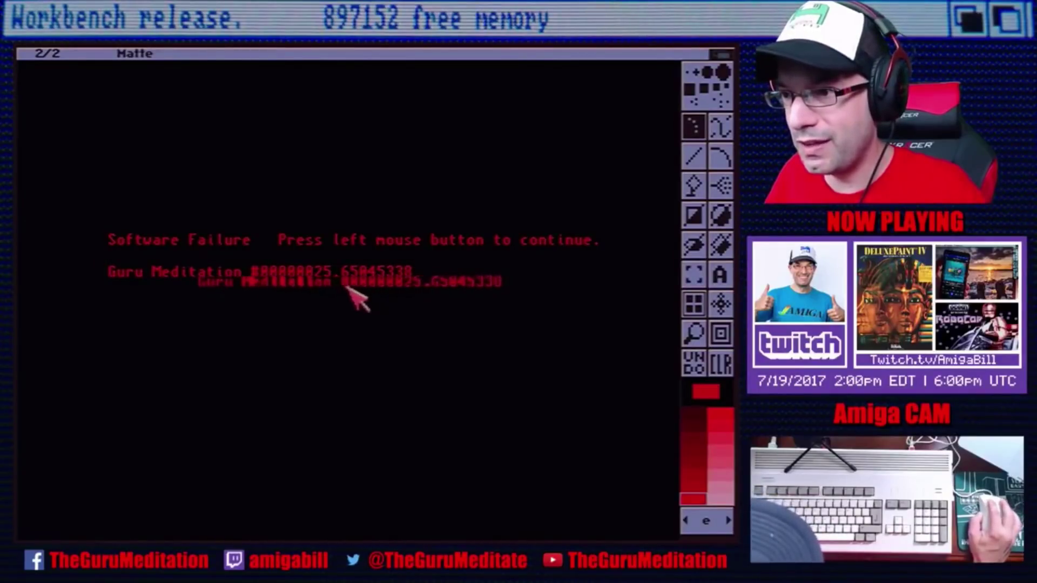
right_click(264, 279)
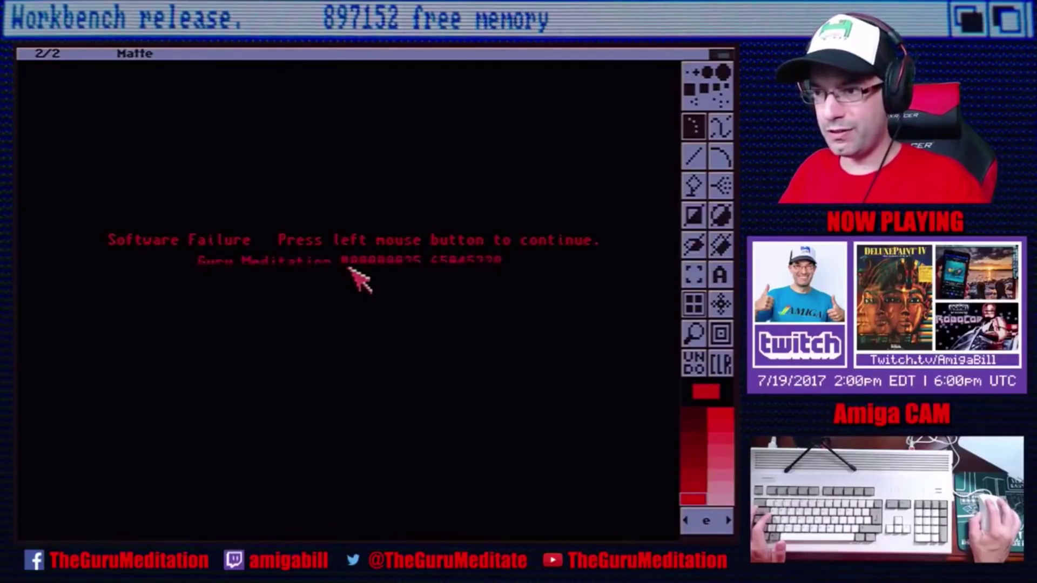
click(359, 277)
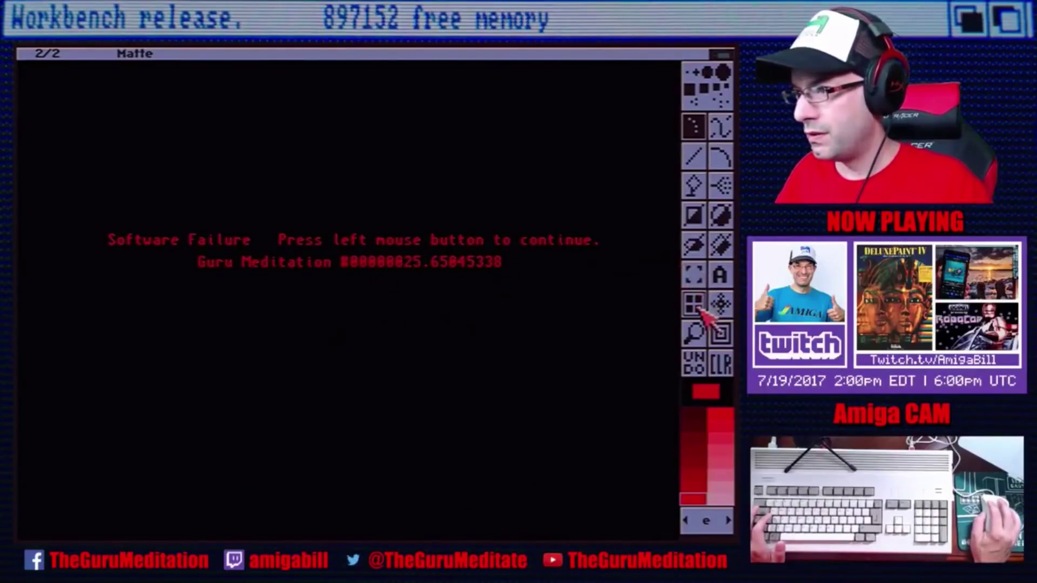
Pick up both text lines as one custom brush and stamp a copy in the empty area below them.
click(694, 274)
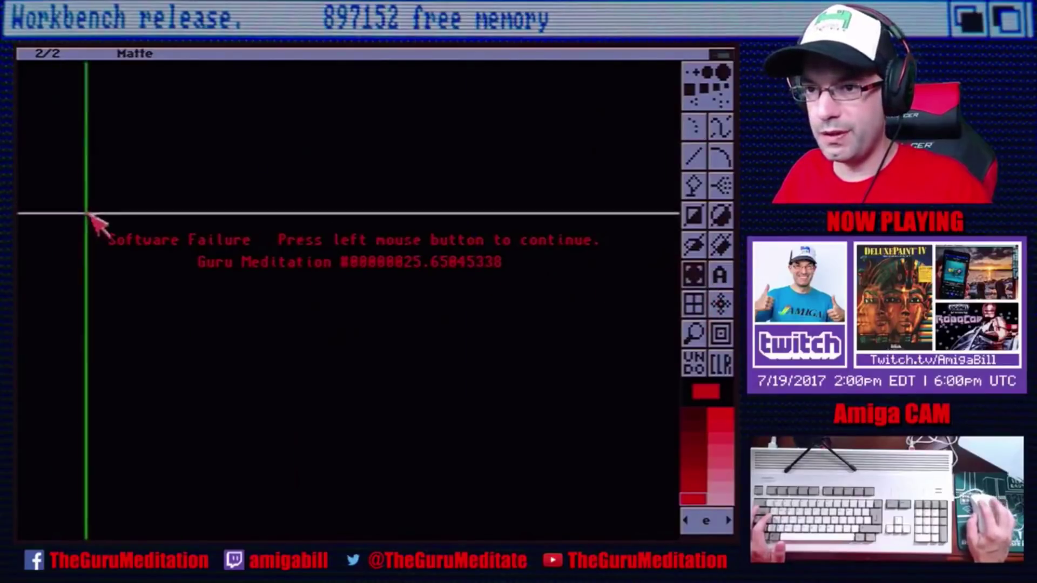
mouse_move(88, 215)
mouse_down()
mouse_move(500, 250)
mouse_move(616, 288)
mouse_up()
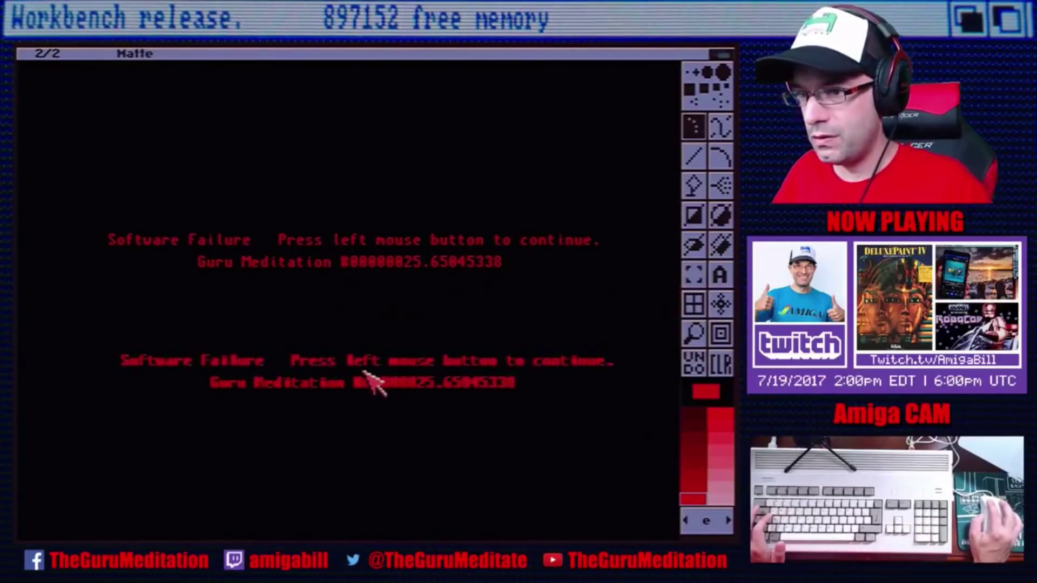
click(364, 373)
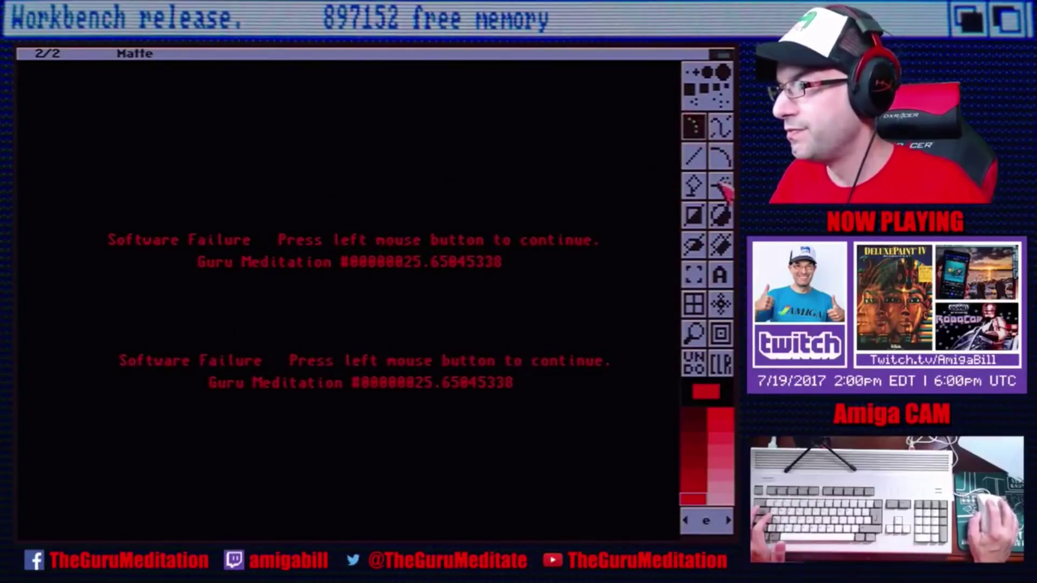
Draw a thick red unfilled rectangle around the lower copy of the text, using a square brush.
click(718, 88)
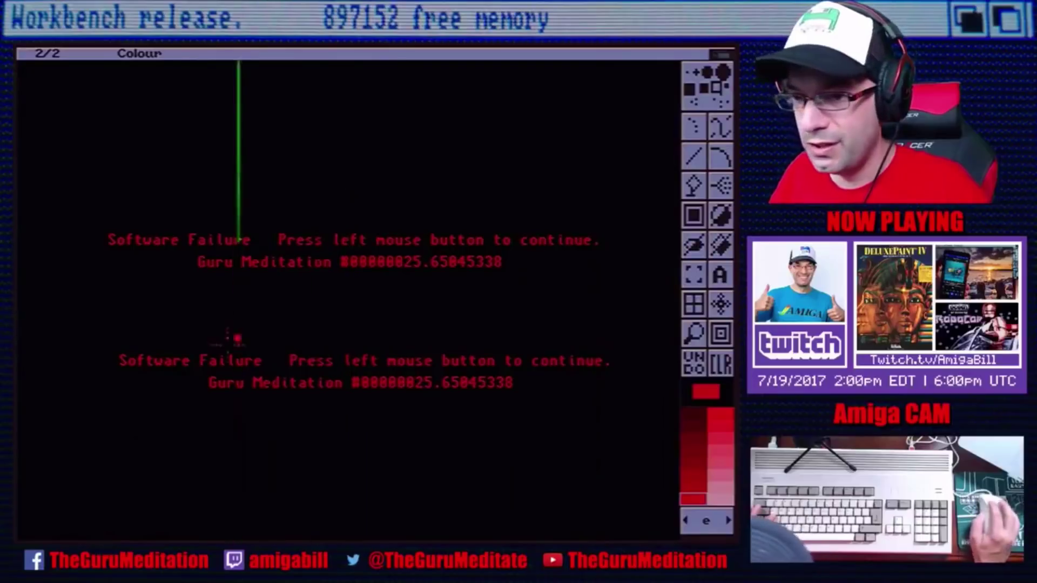
click(694, 304)
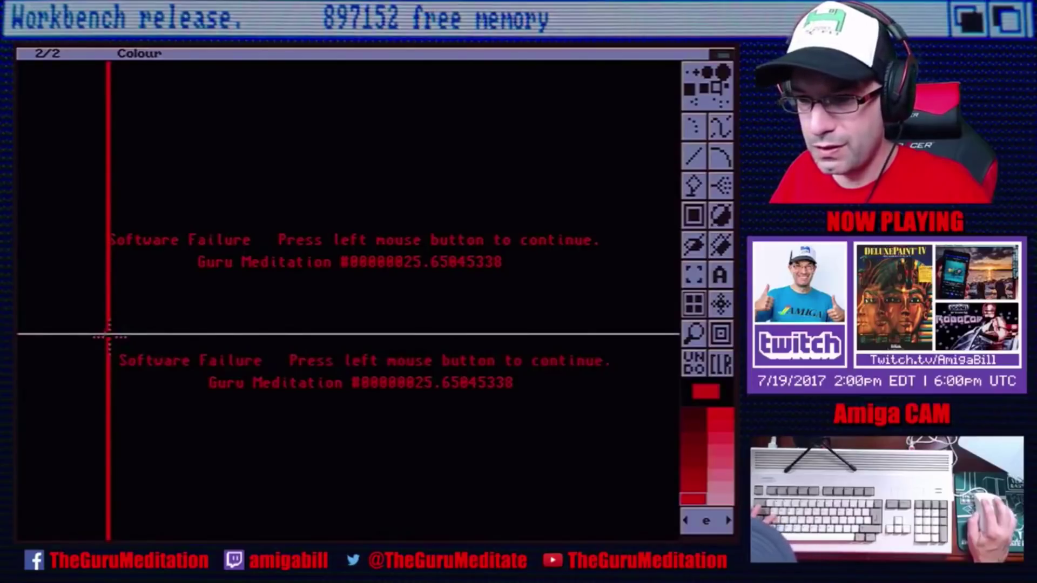
click(108, 335)
drag(110, 339, 581, 389)
click(687, 371)
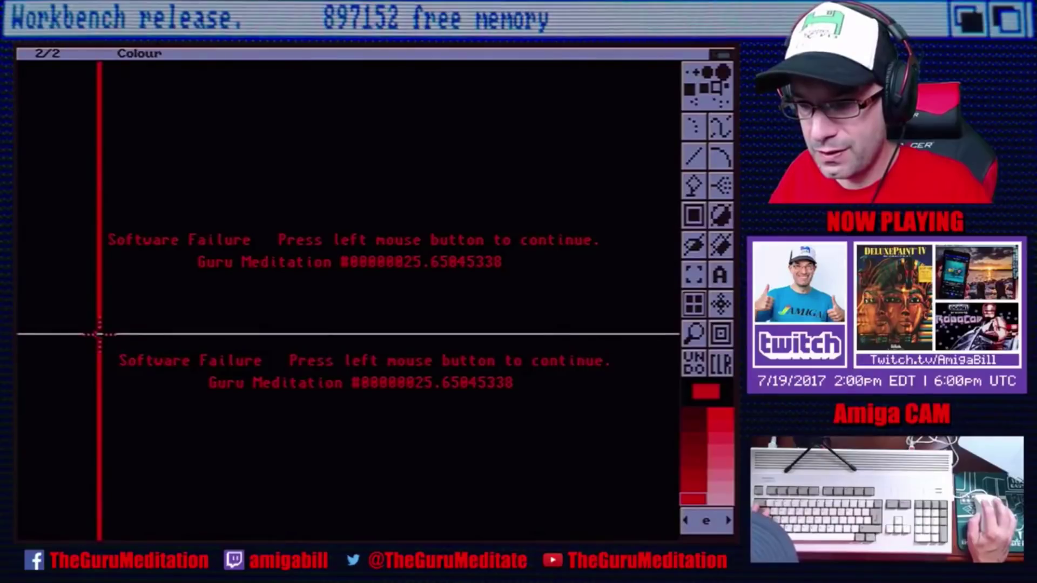
drag(97, 335, 628, 399)
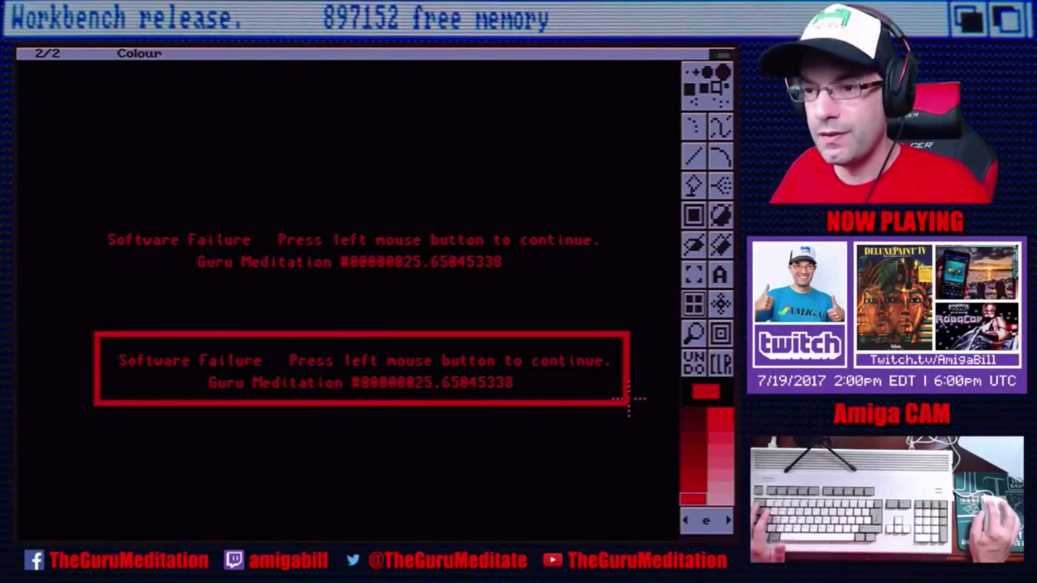
drag(628, 403, 633, 403)
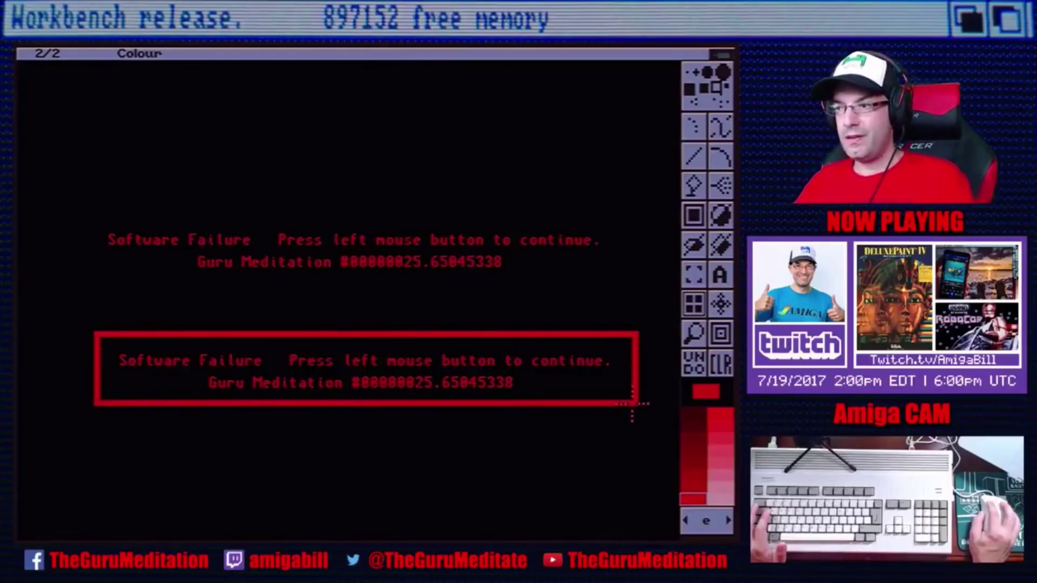
drag(632, 404, 633, 404)
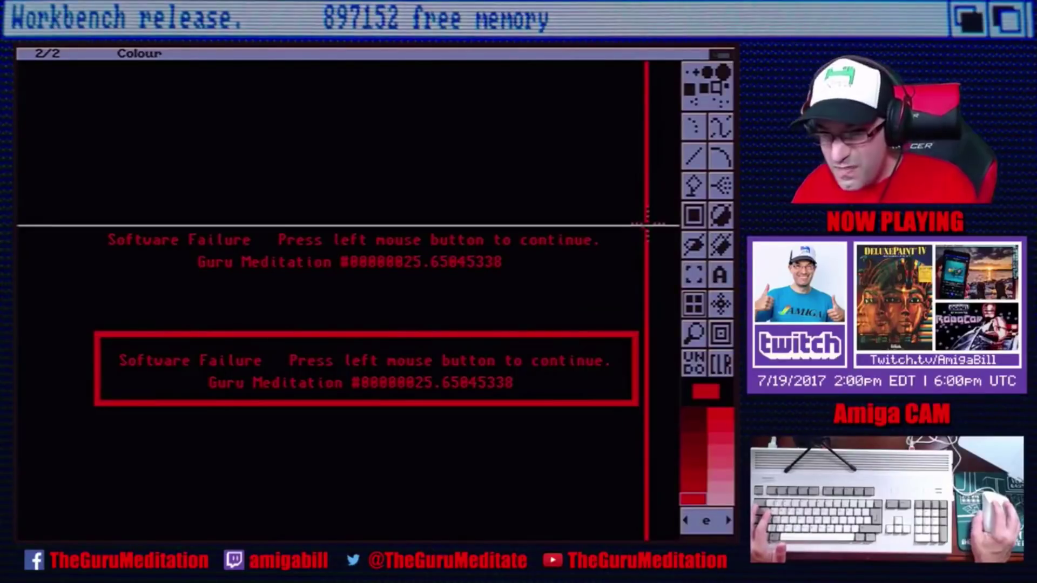
Pick up the framed text without its border as a brush and restamp it slightly higher inside the red frame.
click(694, 275)
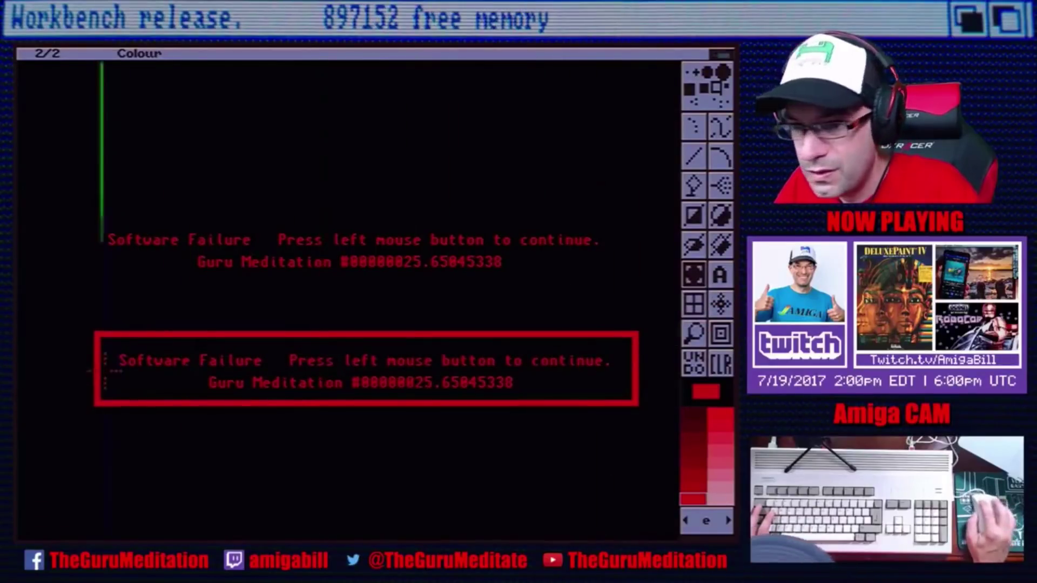
mouse_move(111, 346)
mouse_down()
mouse_move(486, 349)
mouse_move(615, 388)
mouse_up()
drag(615, 390, 615, 390)
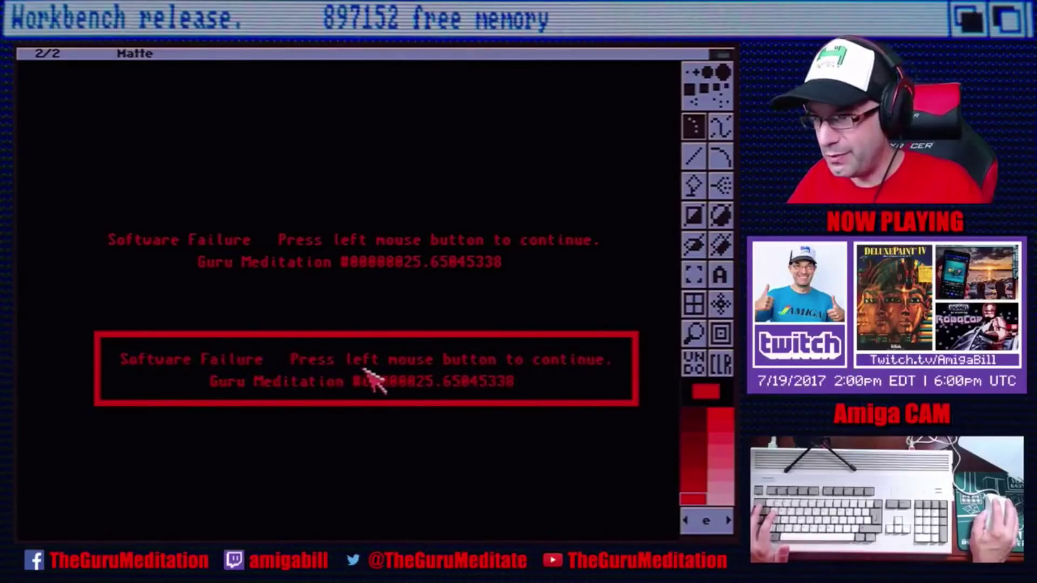
click(373, 381)
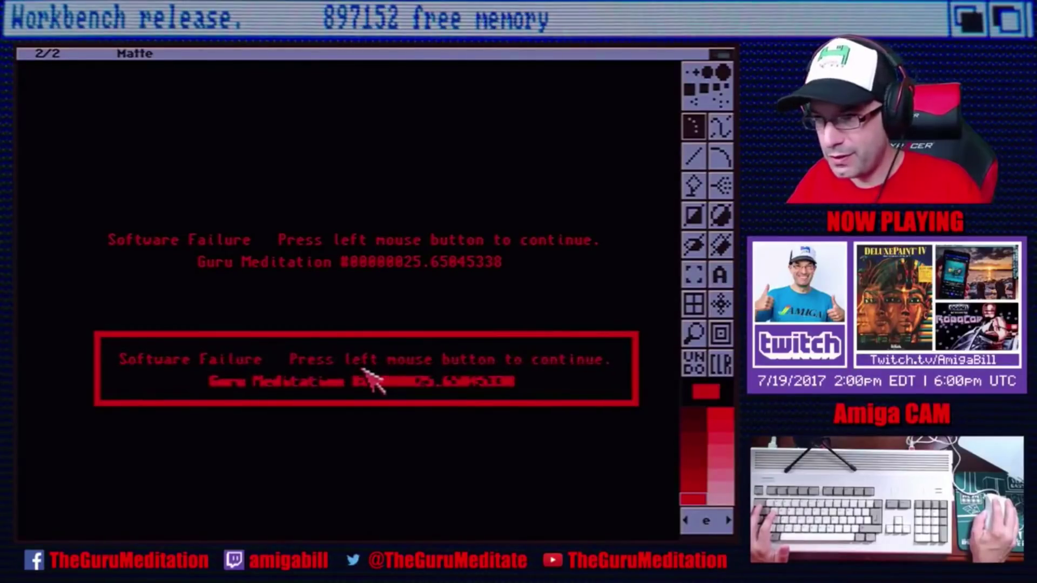
click(372, 380)
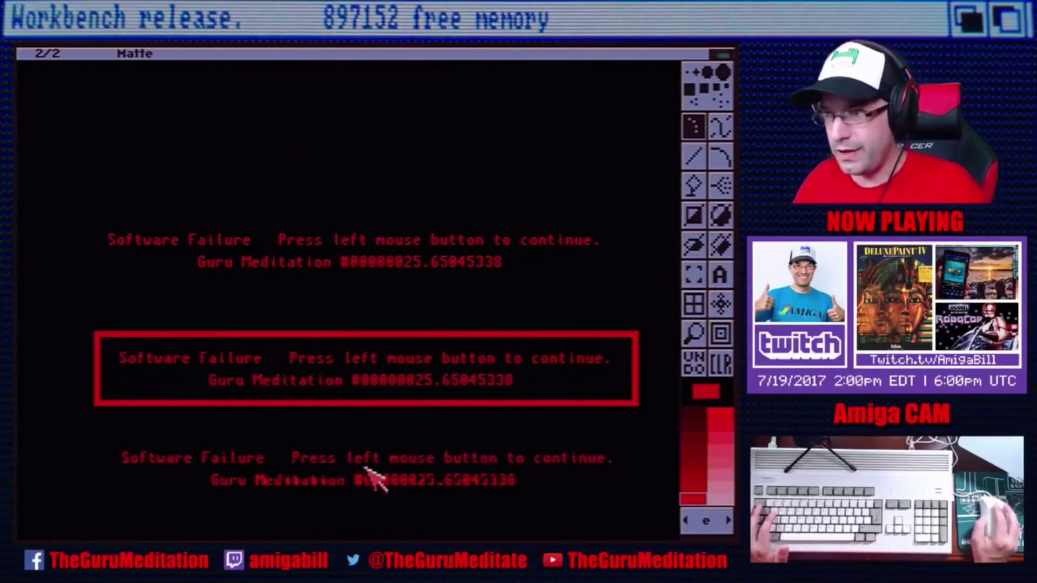
Pick up the upper, unframed two-line text as a custom brush.
click(694, 274)
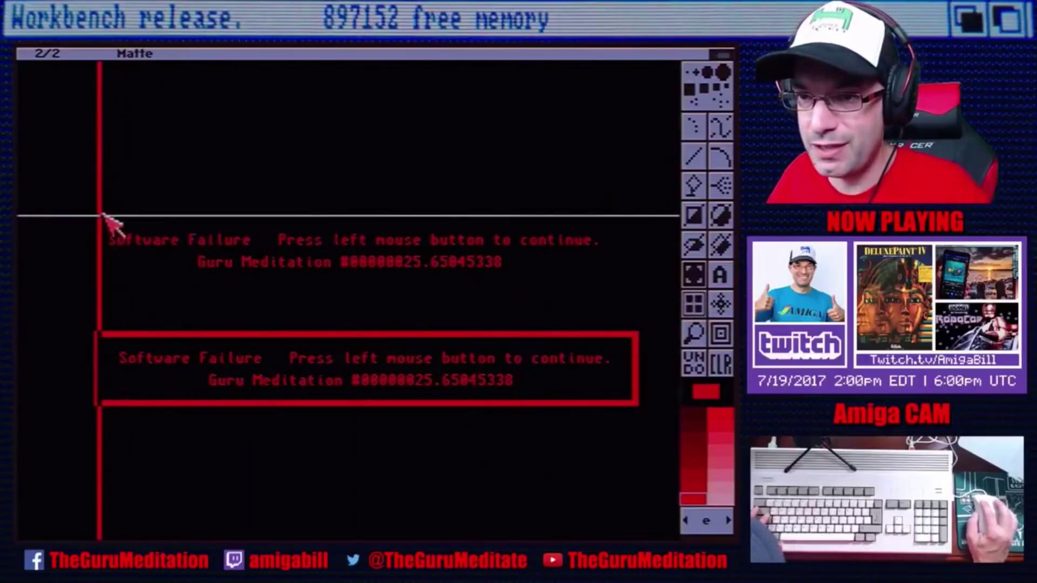
drag(100, 216, 610, 273)
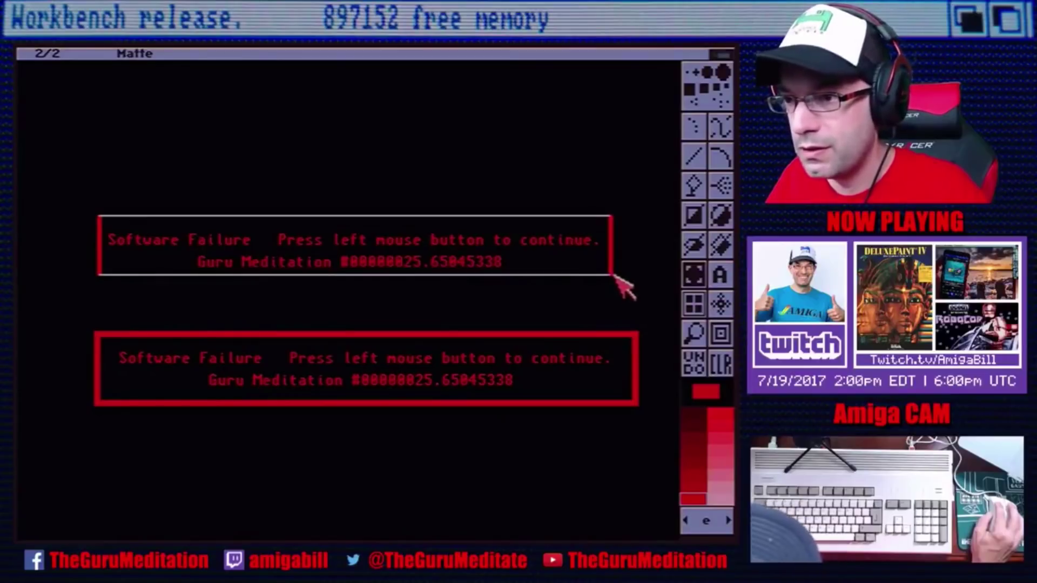
drag(614, 277, 612, 273)
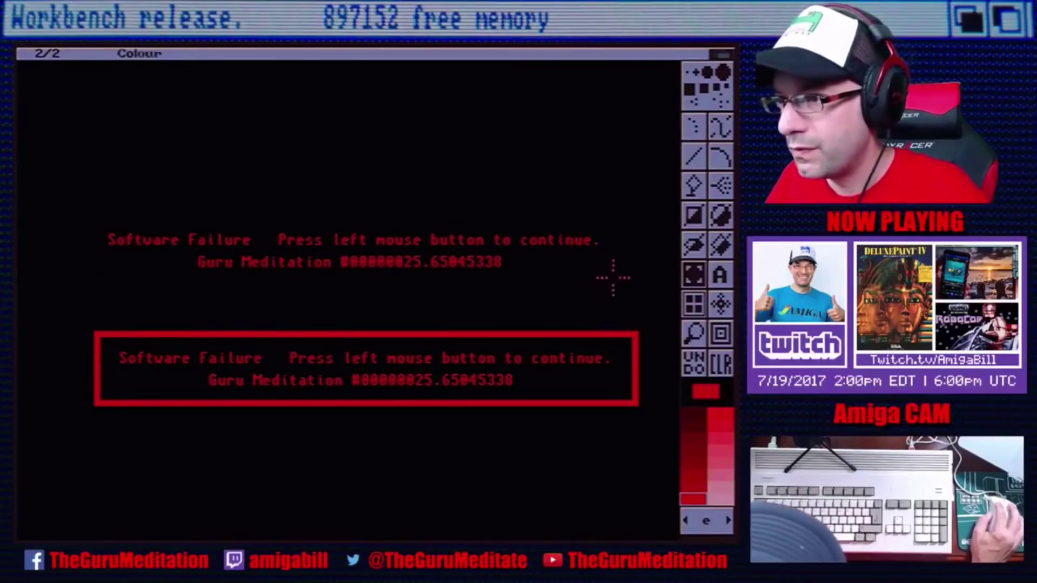
Start saving the unframed text brush and choose the 001_RetroHour drawer on the EMPTY volume as its location.
right_click(238, 60)
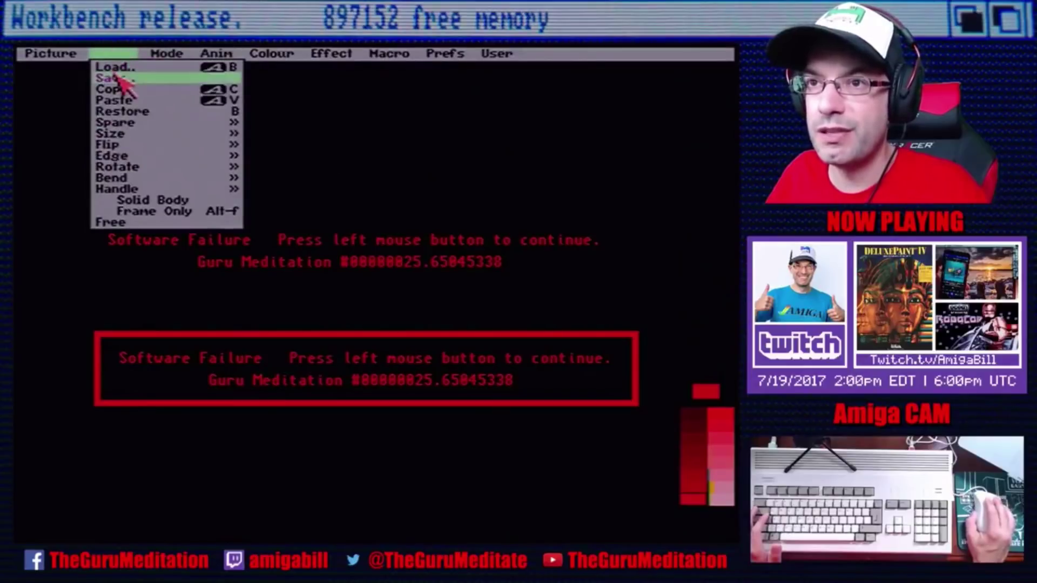
right_click(114, 78)
click(187, 254)
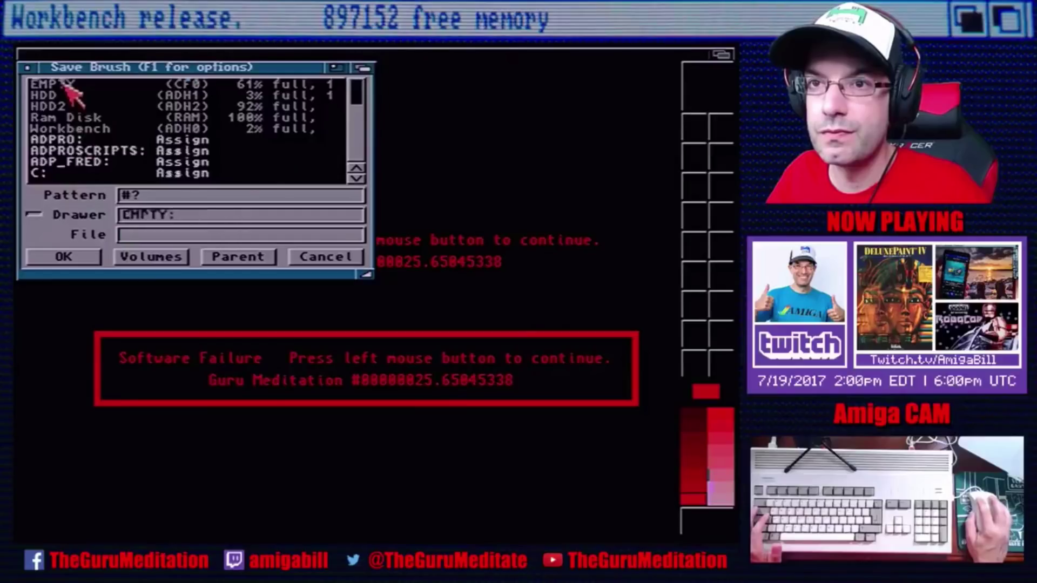
click(67, 88)
click(355, 177)
drag(355, 178, 356, 178)
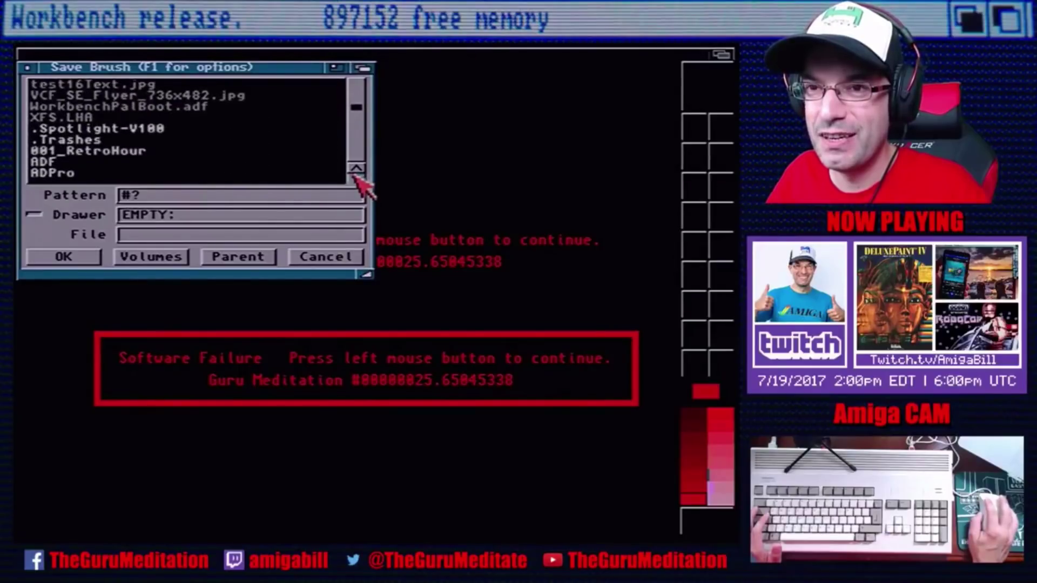
click(114, 151)
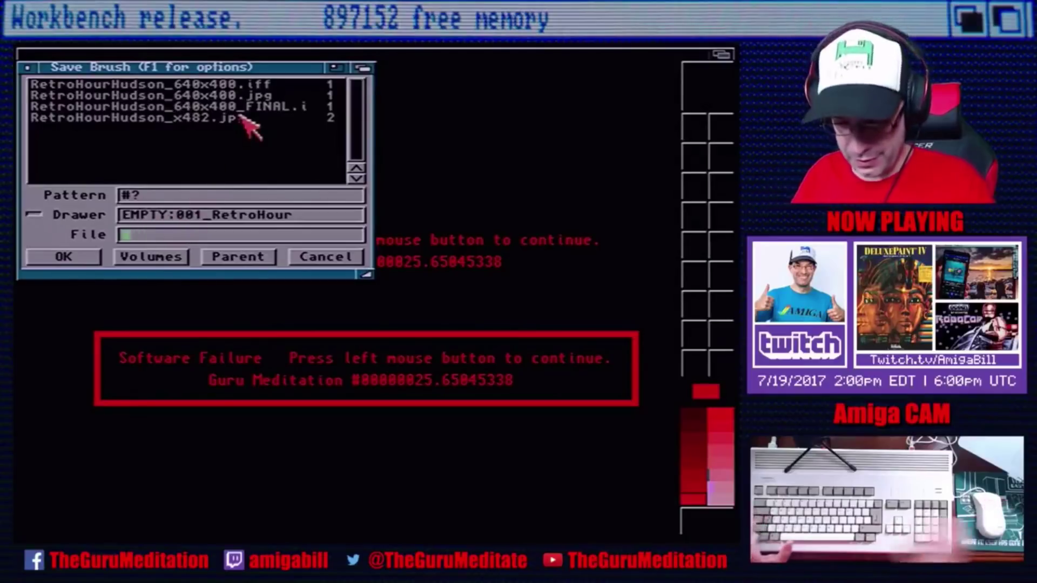
Name the unframed text brush GuruNoRectangle.brush and save it.
text(GuruBr)
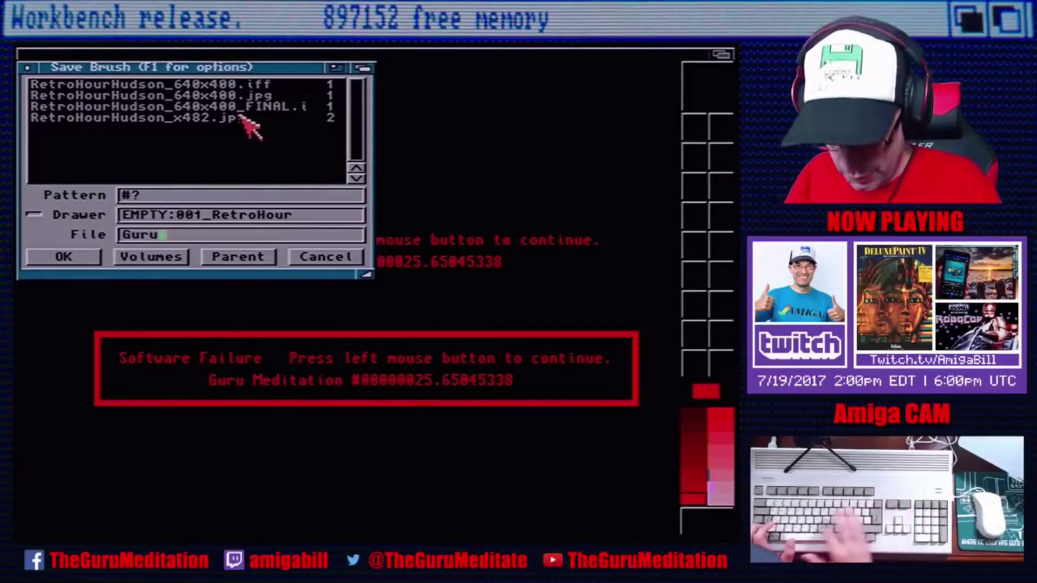
text(N)
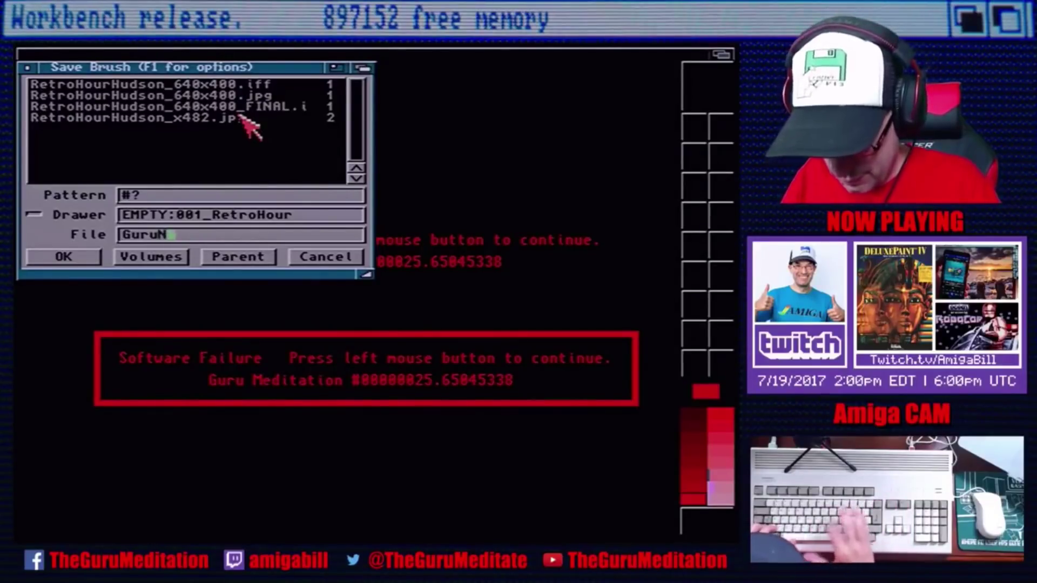
text(oRectangle)
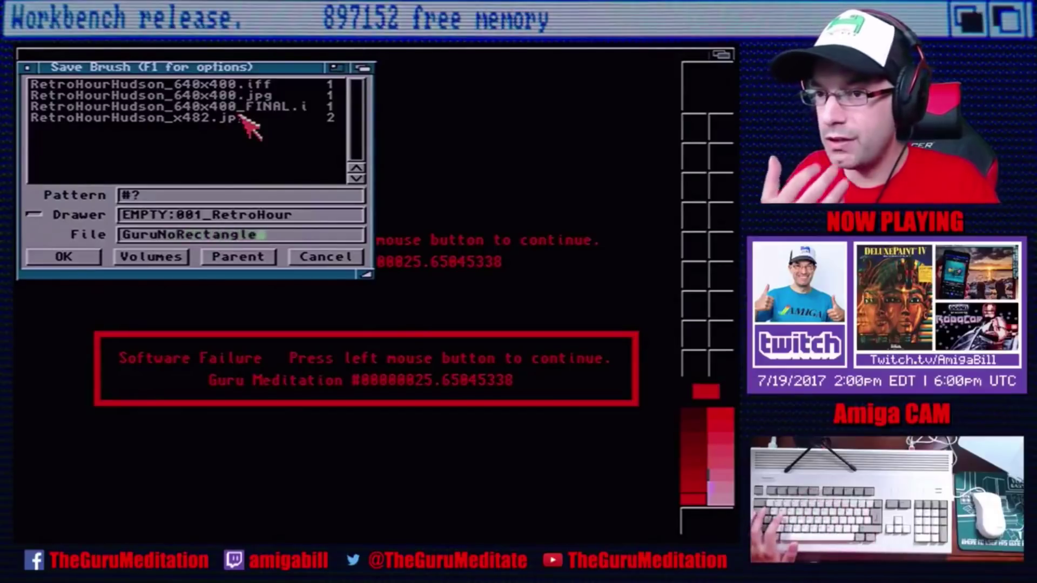
text(.br)
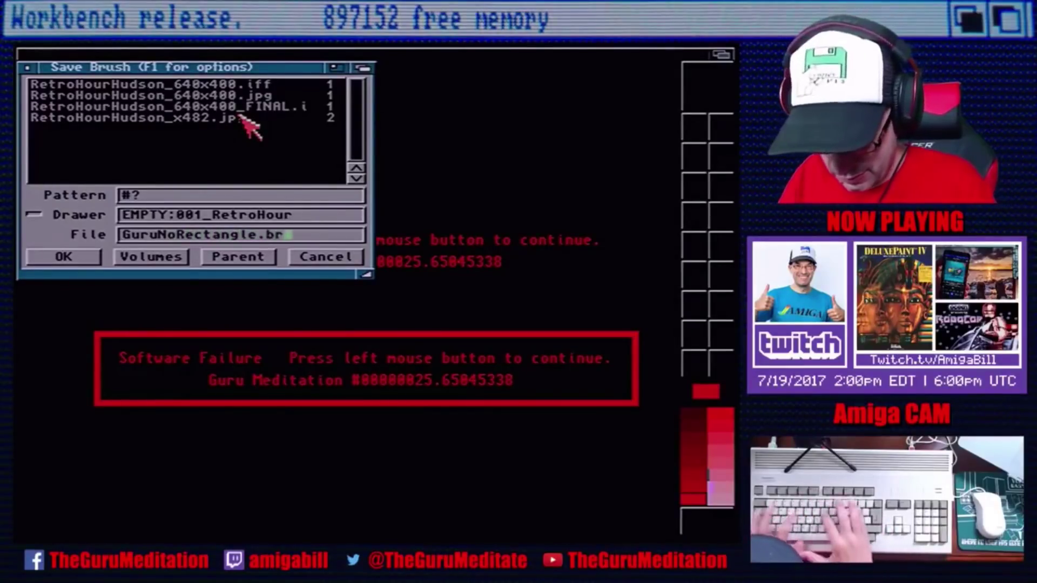
text(ush)
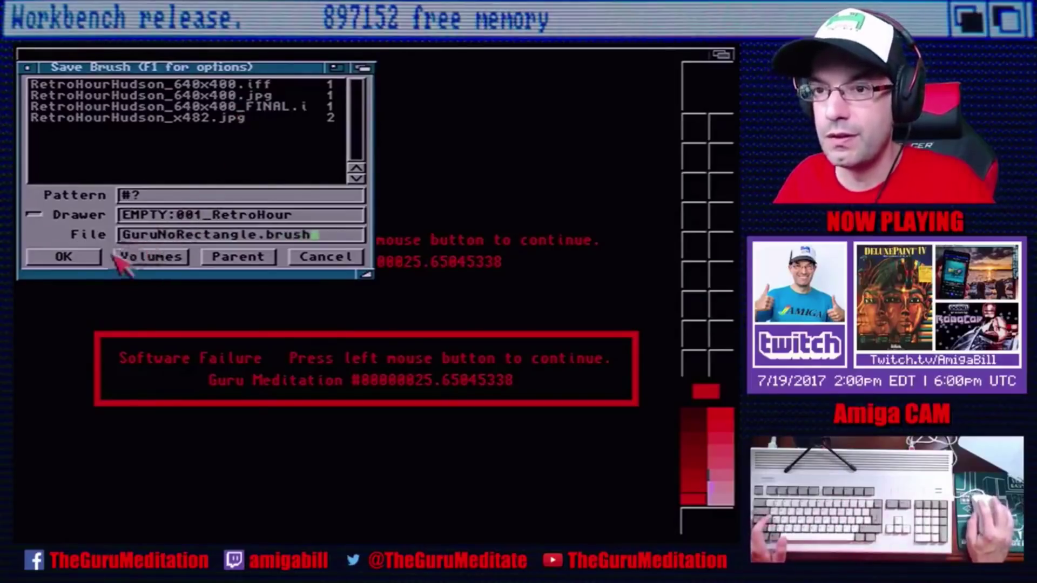
click(70, 257)
Load GuruNoRectangle.brush back from the 001_RetroHour drawer to check the saved brush.
right_click(169, 51)
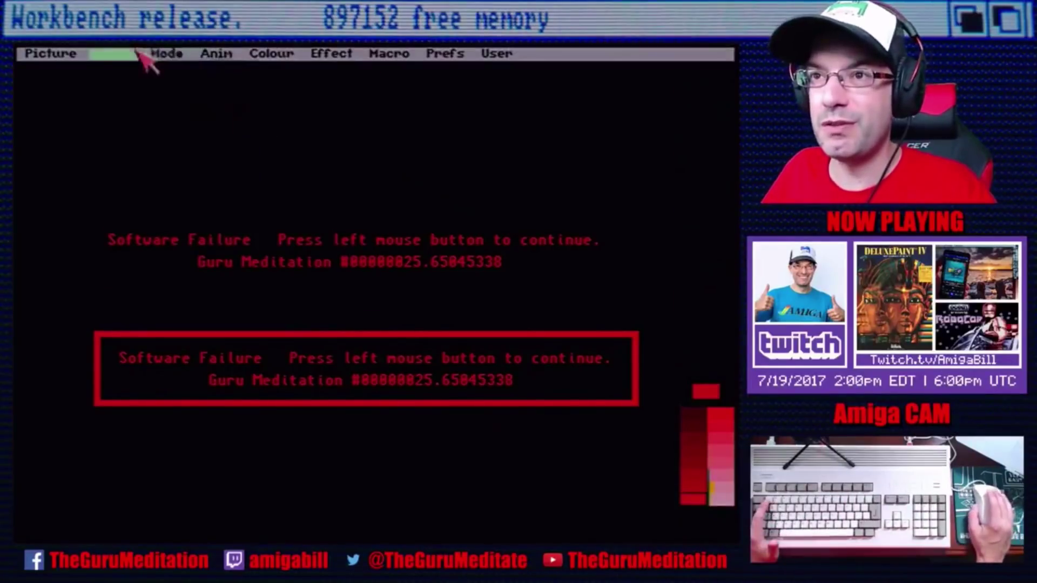
right_click(110, 68)
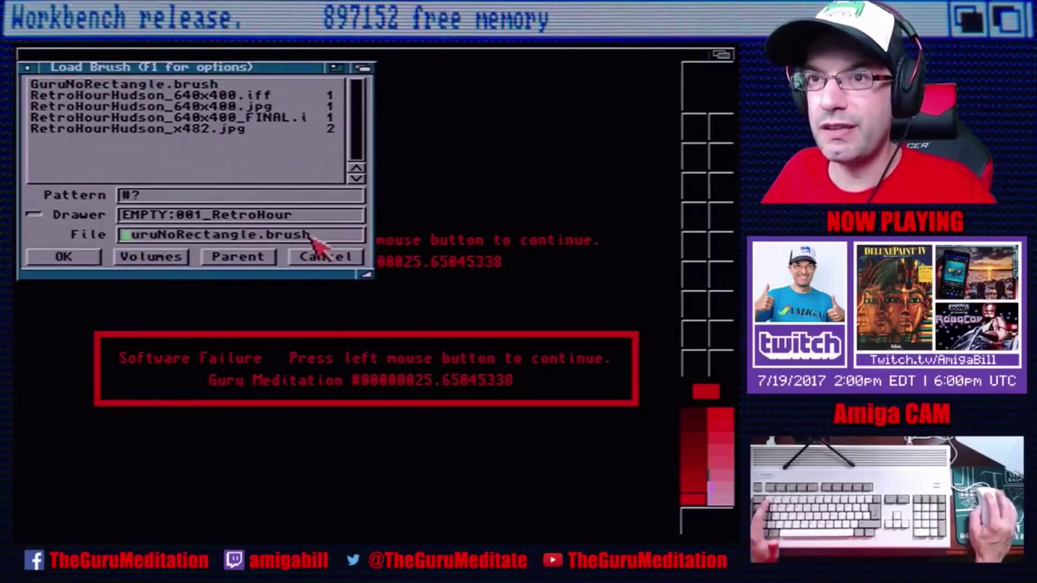
click(97, 253)
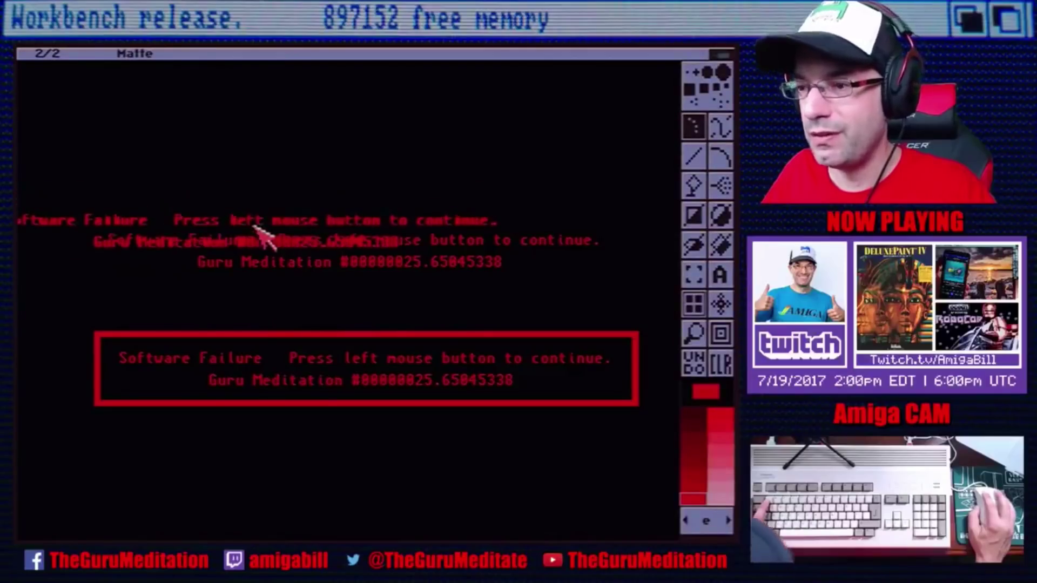
Pick up the lower text together with its complete red frame as a custom brush.
click(697, 274)
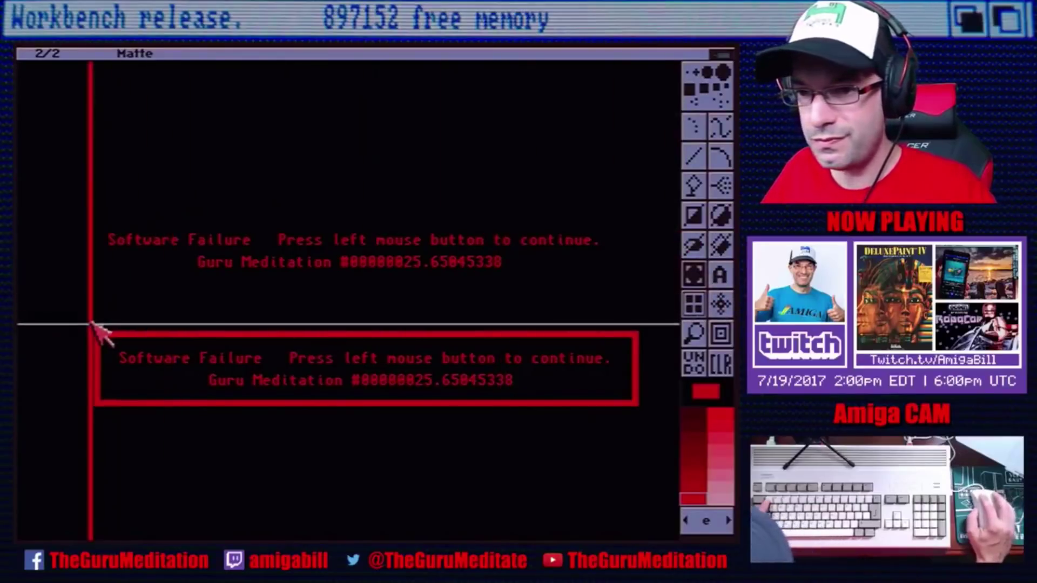
mouse_move(81, 314)
mouse_down()
mouse_move(295, 398)
mouse_move(627, 406)
mouse_up()
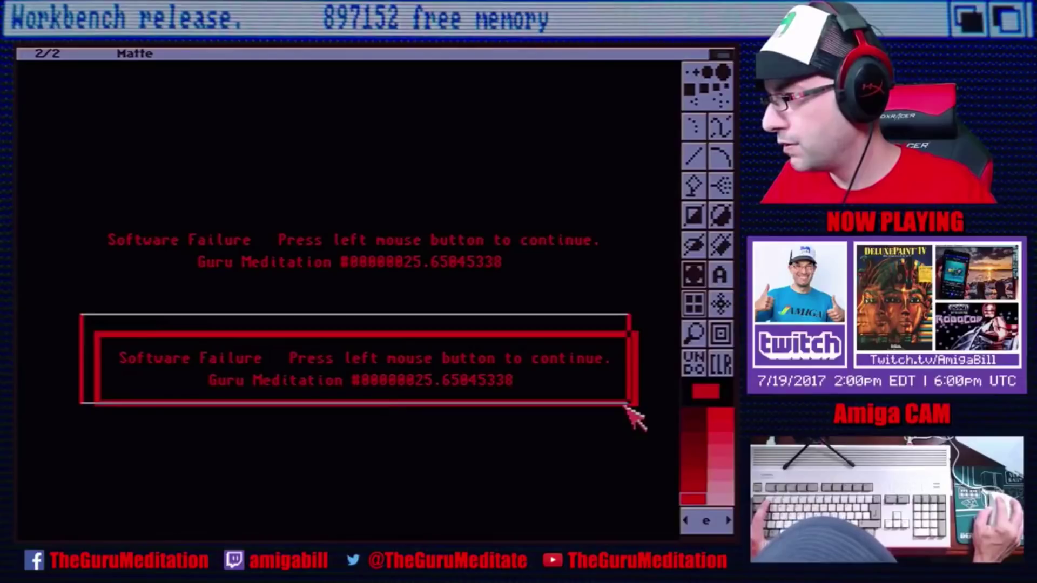
drag(627, 407, 648, 422)
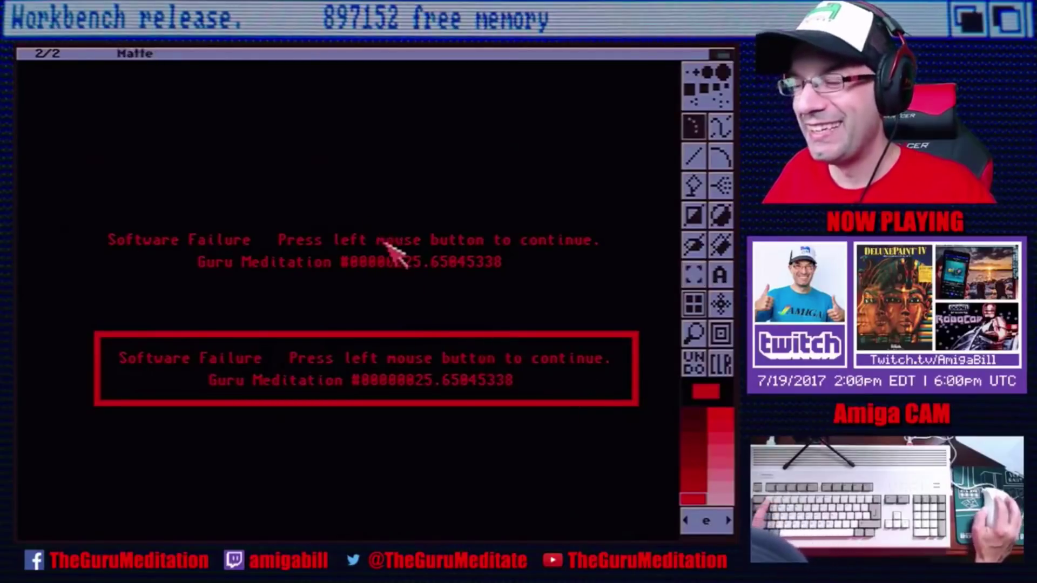
click(390, 247)
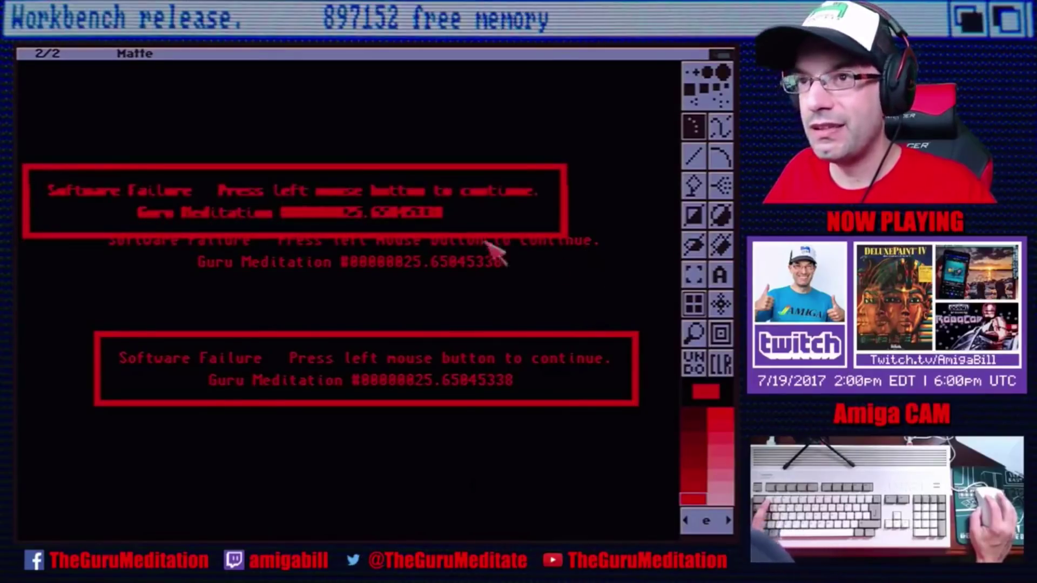
Save the framed text brush as GuruWithRectangle.brush in the 001_RetroHour drawer.
right_click(252, 57)
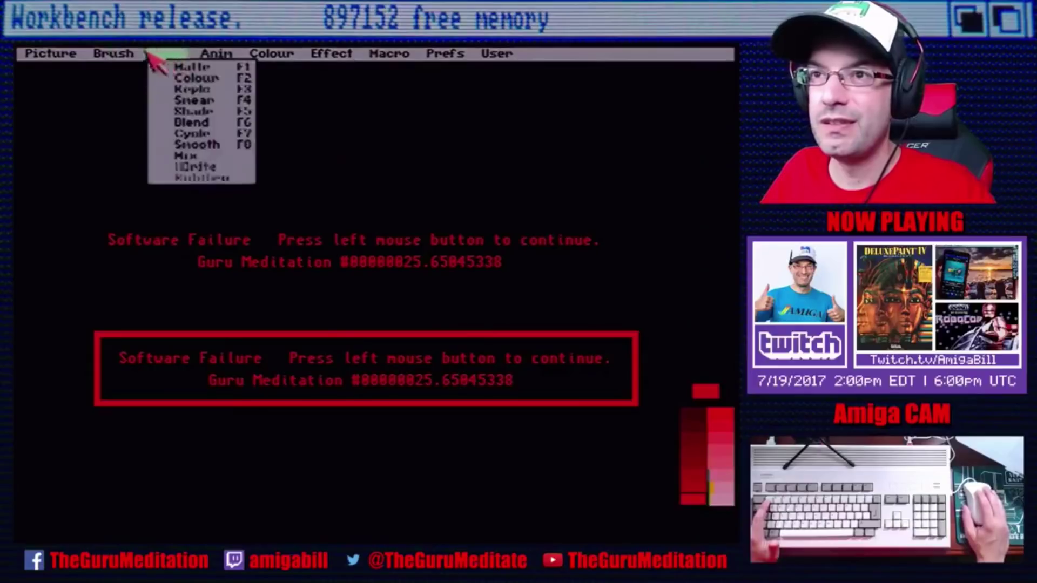
right_click(133, 78)
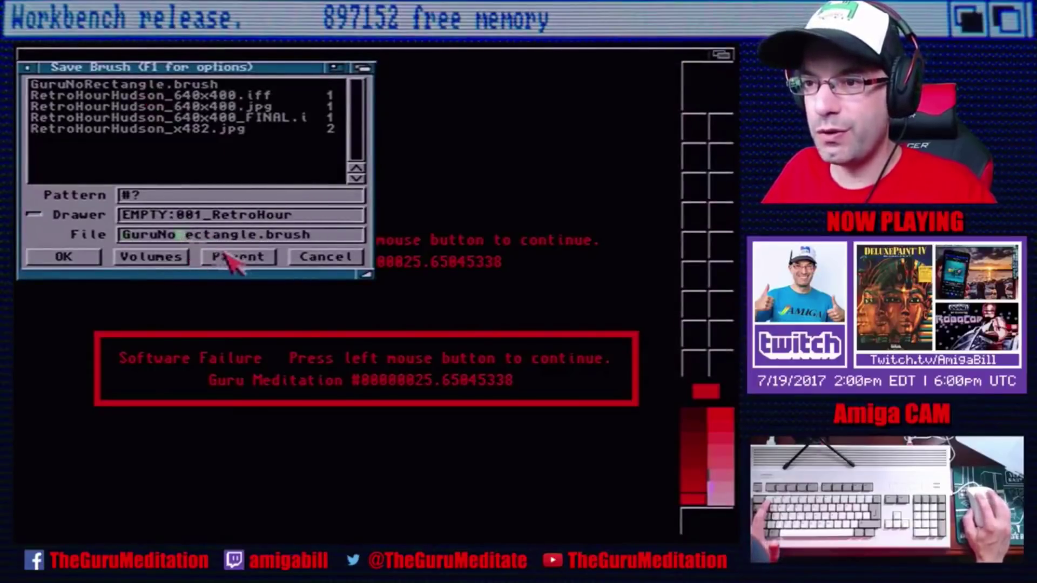
key(BackSpace)
key(BackSpace)
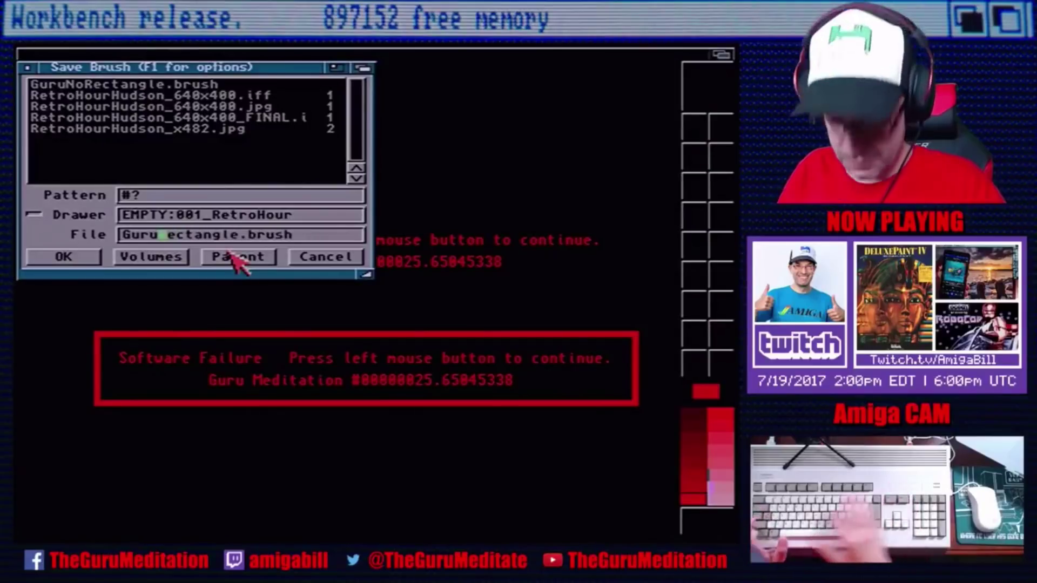
text(With)
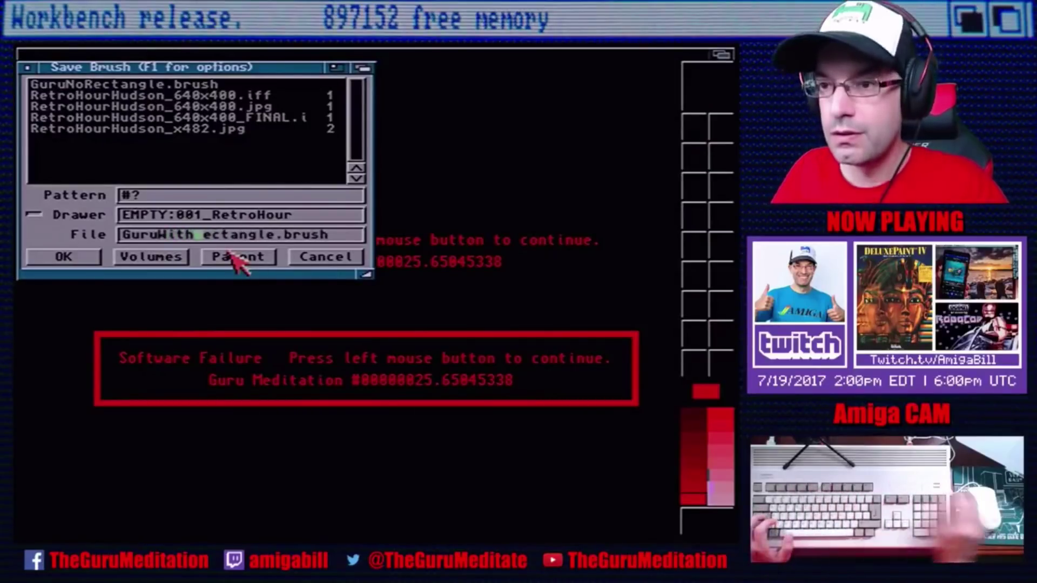
click(91, 258)
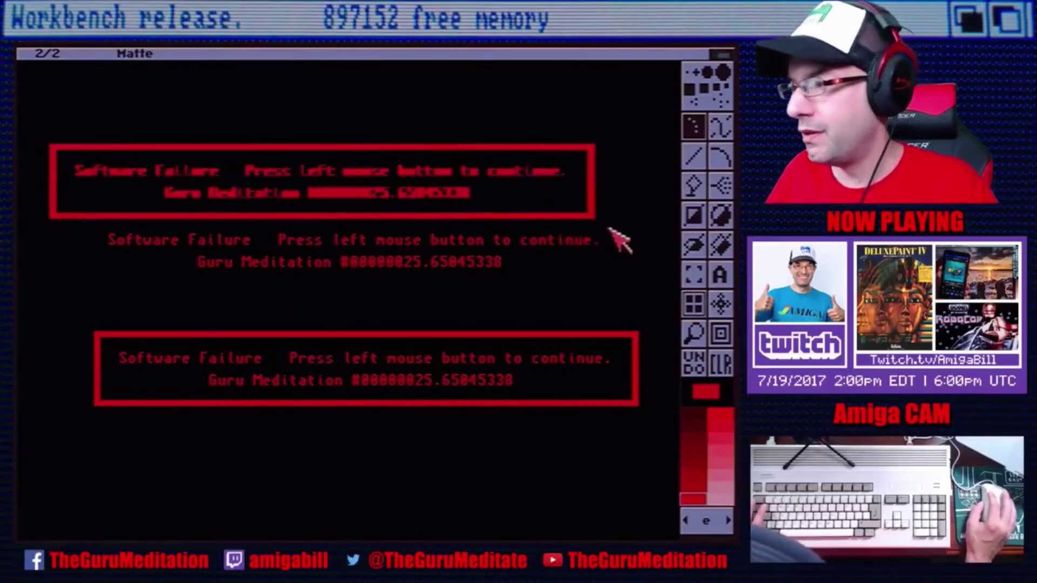
Switch to the photo page, go to the blank animation frame and delete only that current frame.
key(j)
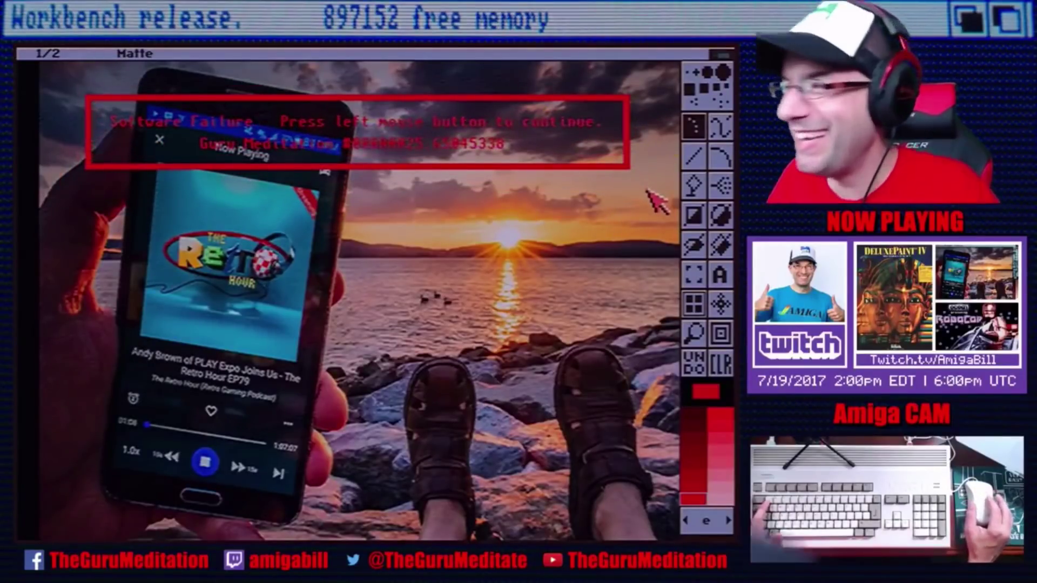
key(F10)
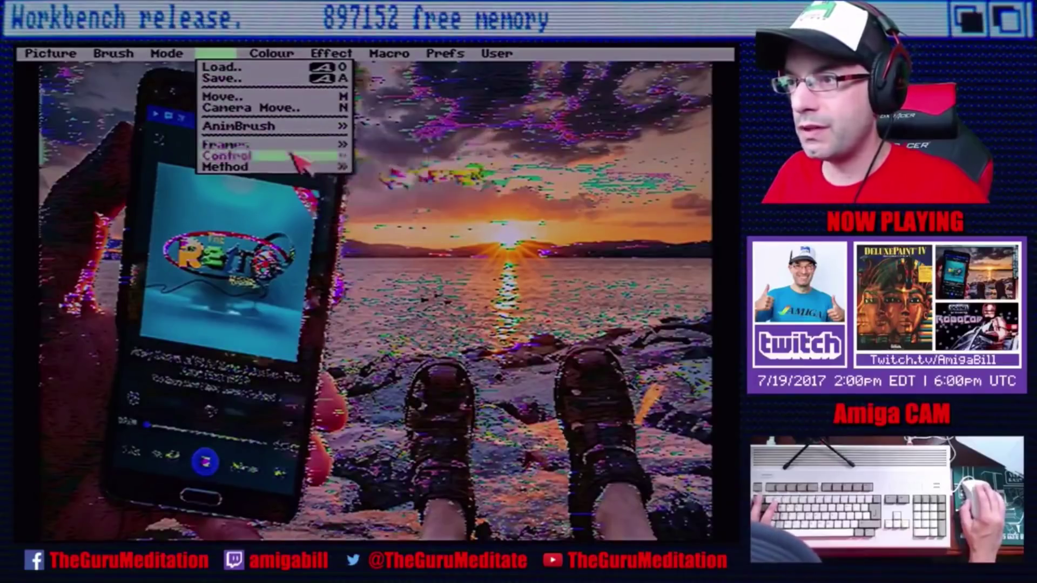
right_click(227, 162)
key(2)
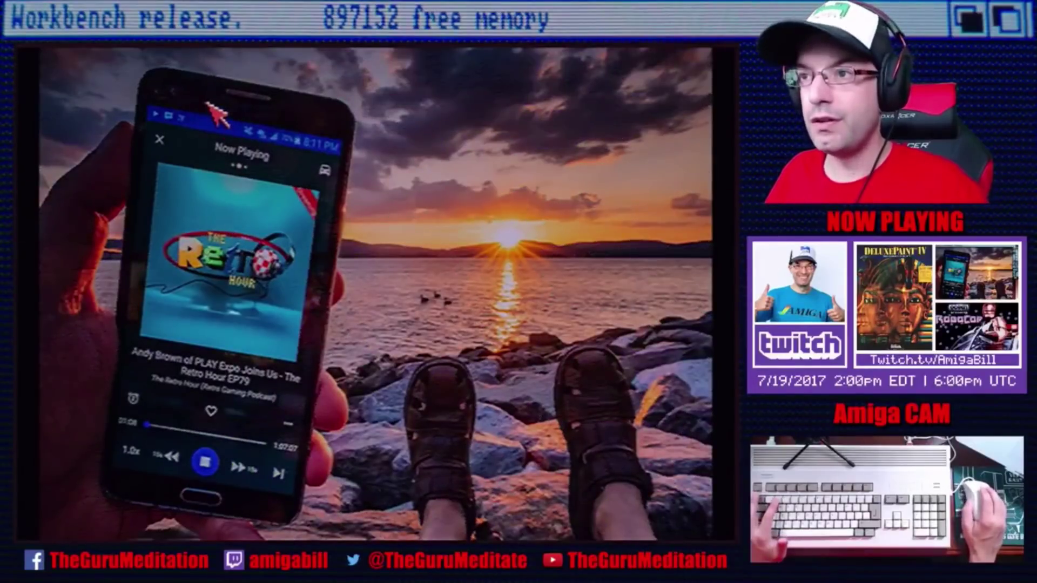
right_click(268, 60)
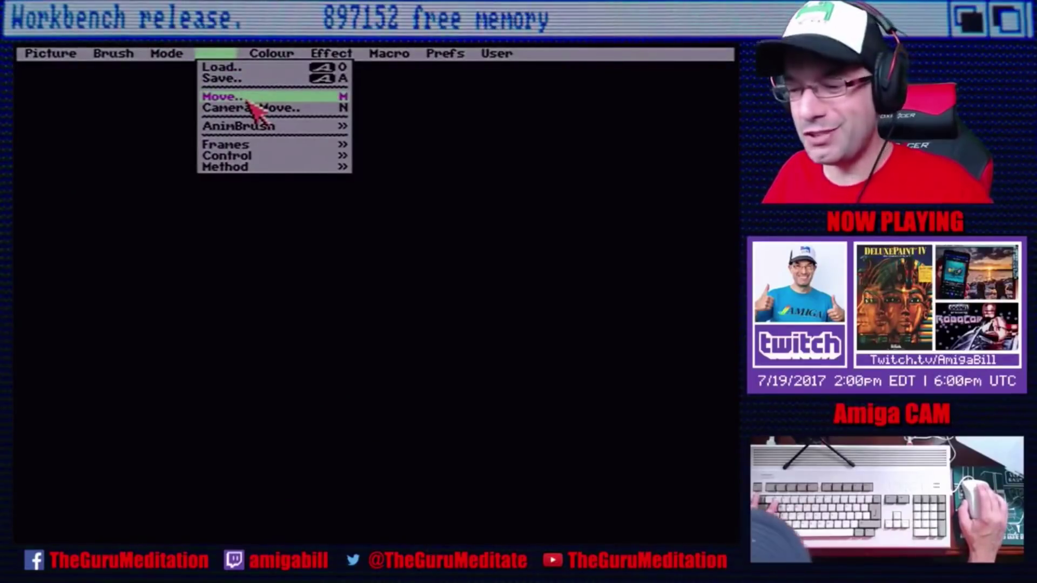
mouse_move(253, 147)
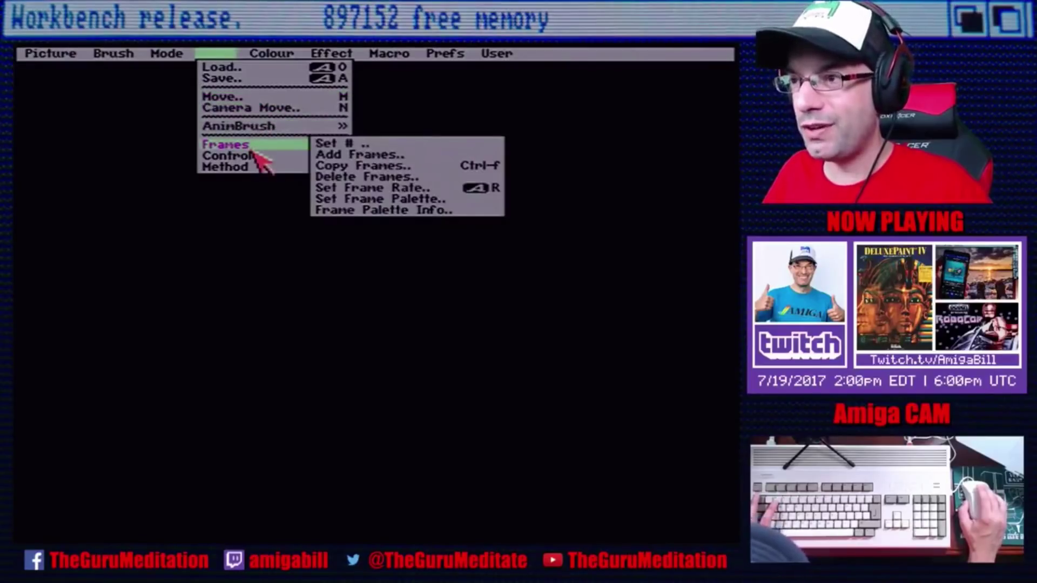
right_click(346, 177)
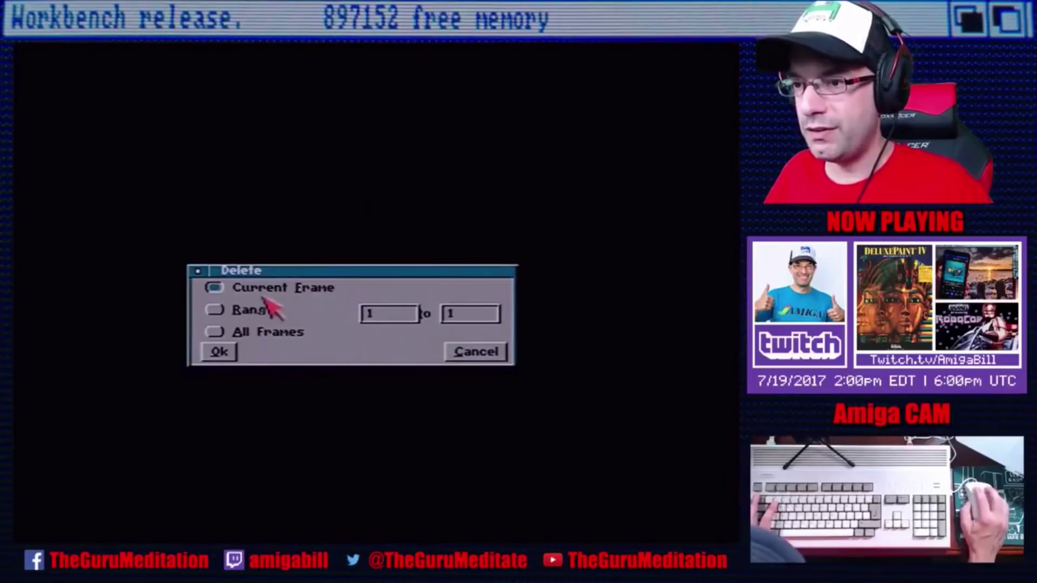
click(219, 351)
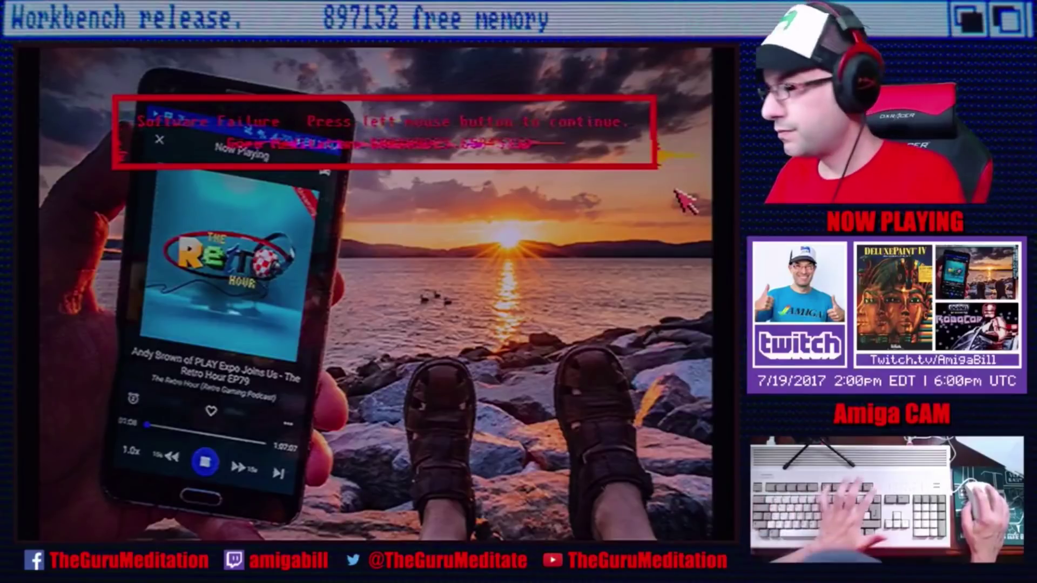
Preview the framed error brush over the upper part of the photo, with the toolbox and title bar shown and hidden.
click(675, 190)
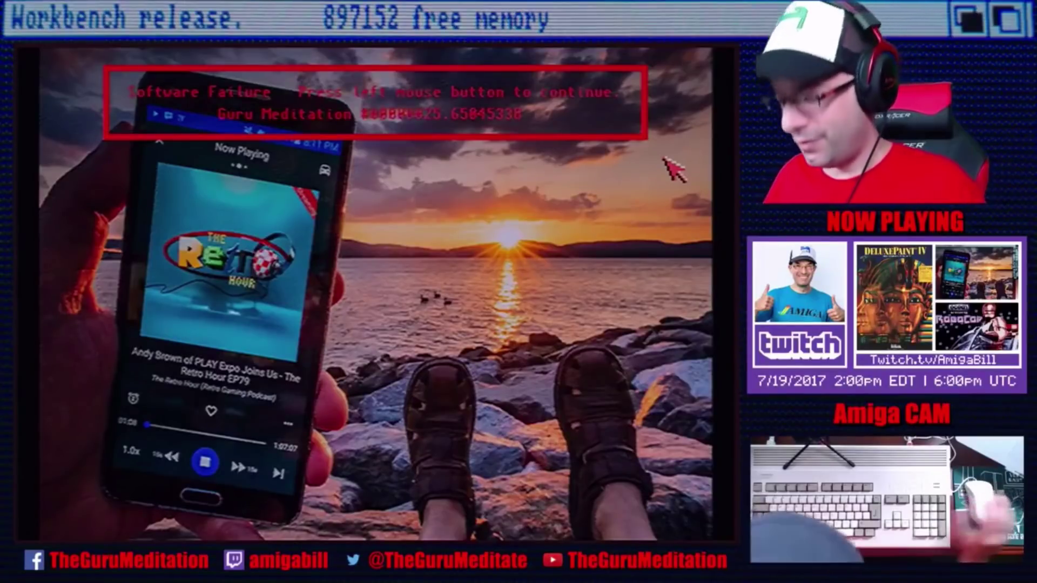
key(F10)
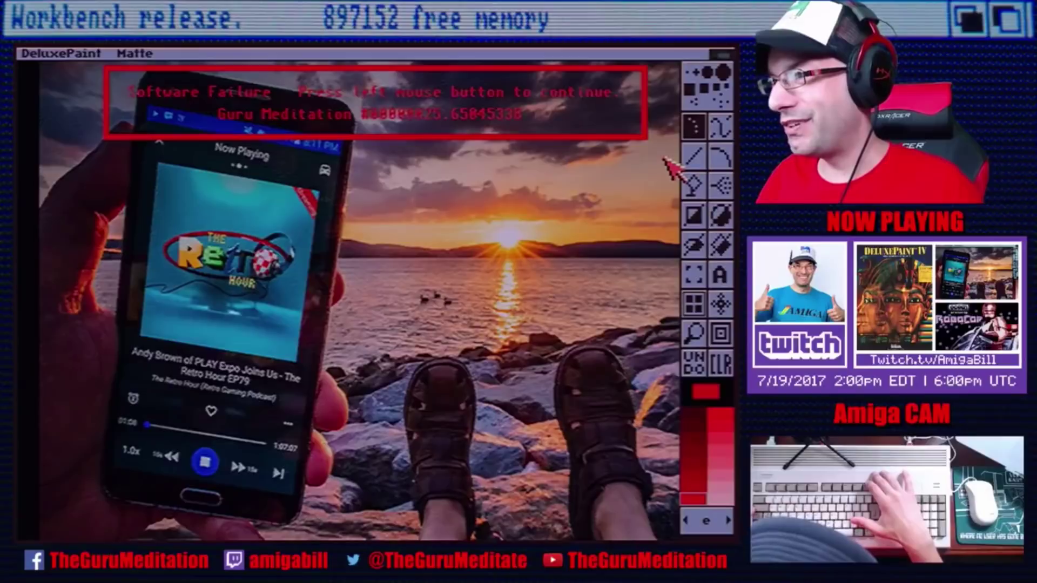
key(F10)
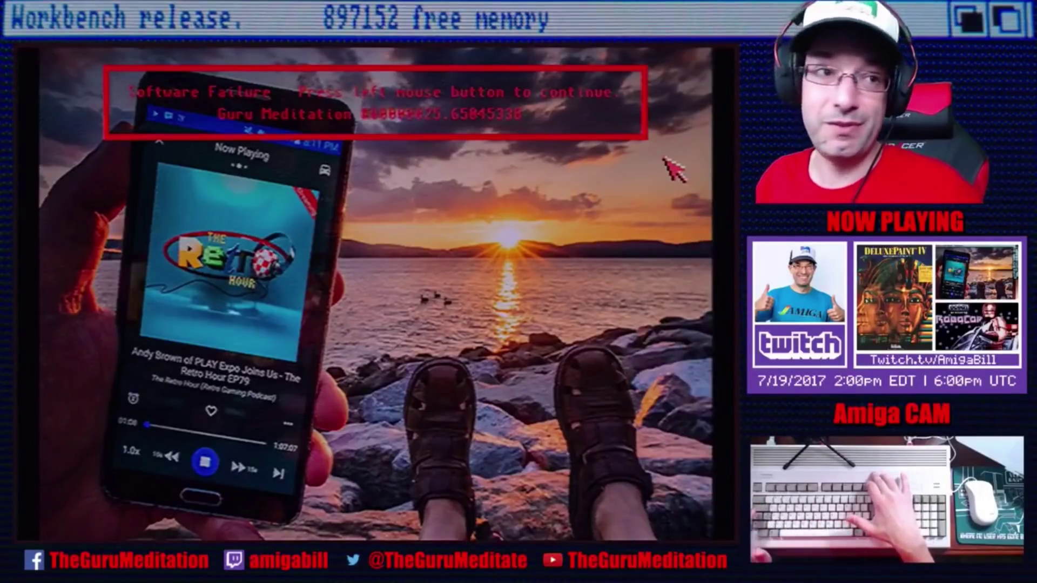
key(F10)
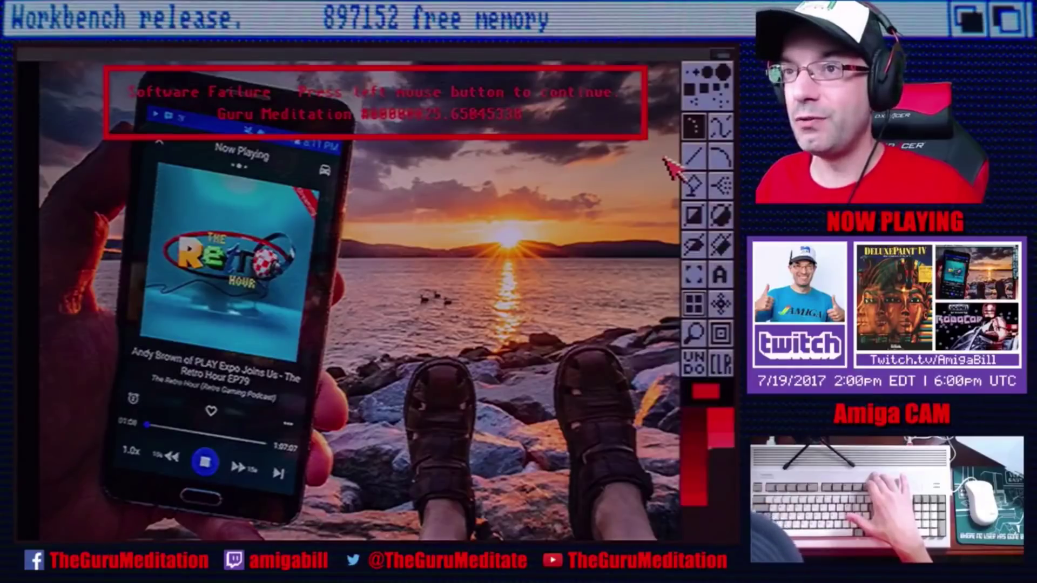
key(F9)
key(F10)
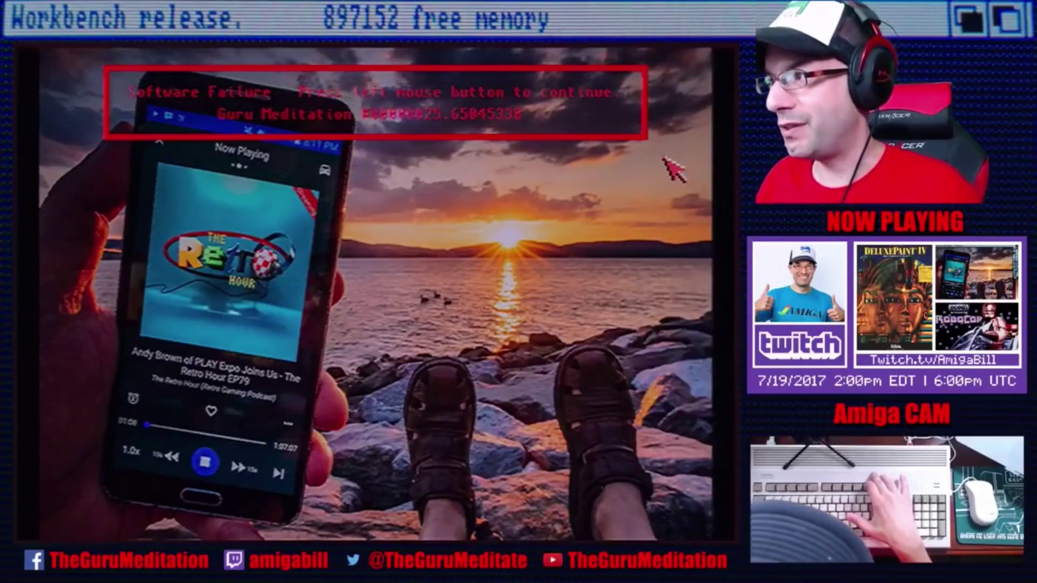
key(F10)
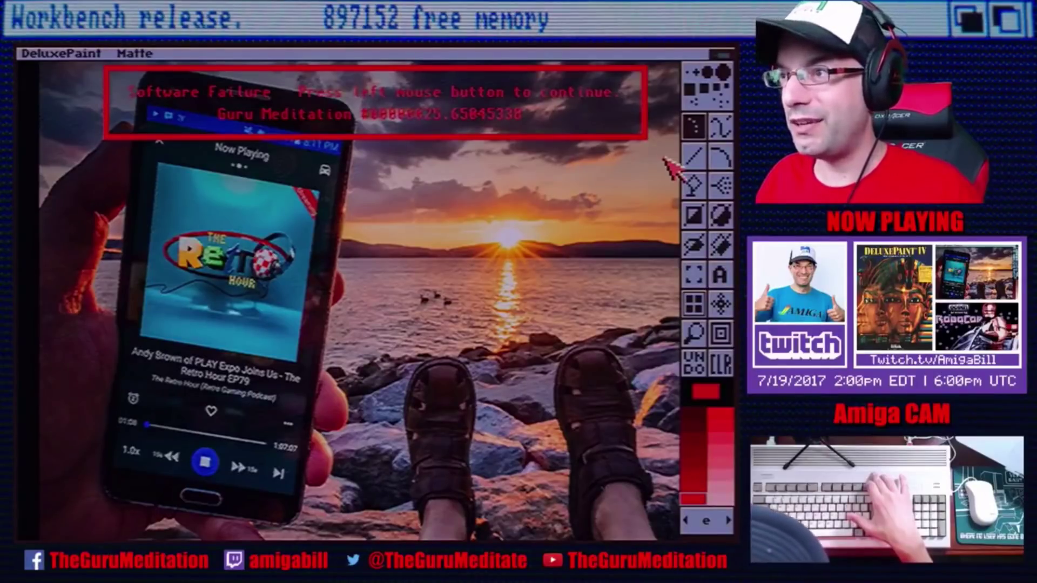
key(F10)
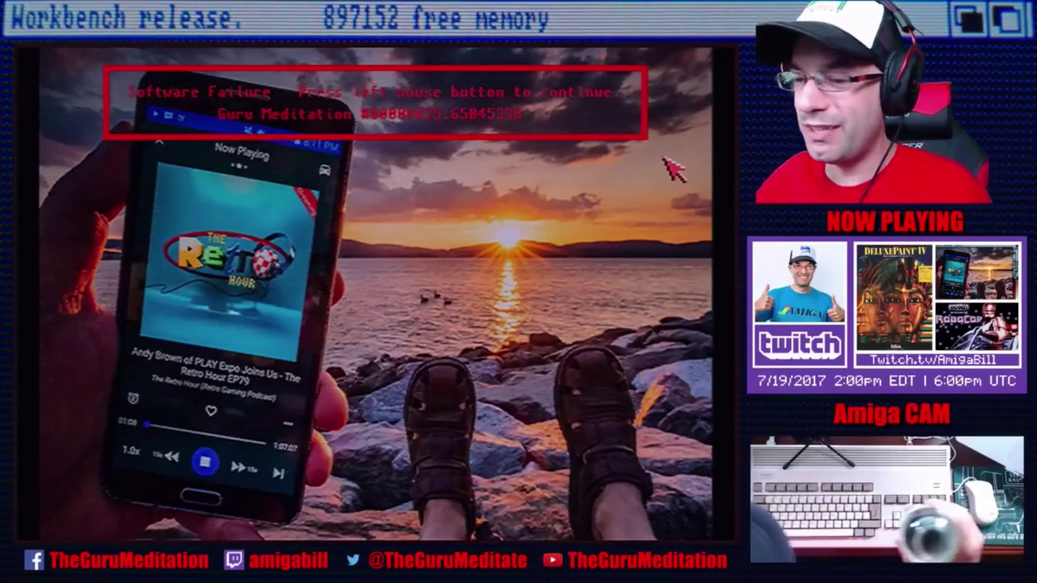
Show the toolbox and title bar again and switch the painting mode to Colour.
key(F10)
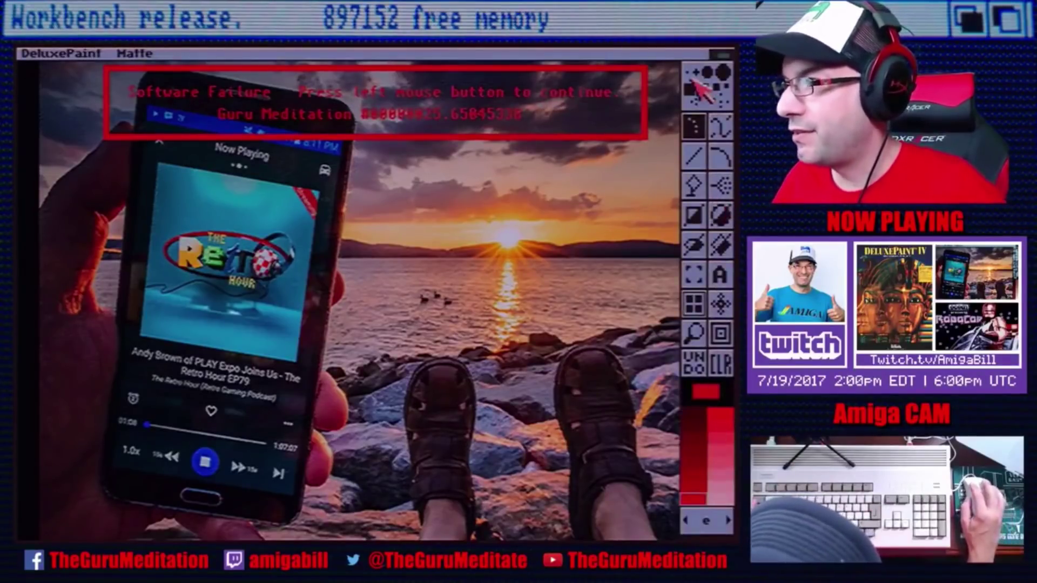
key(F2)
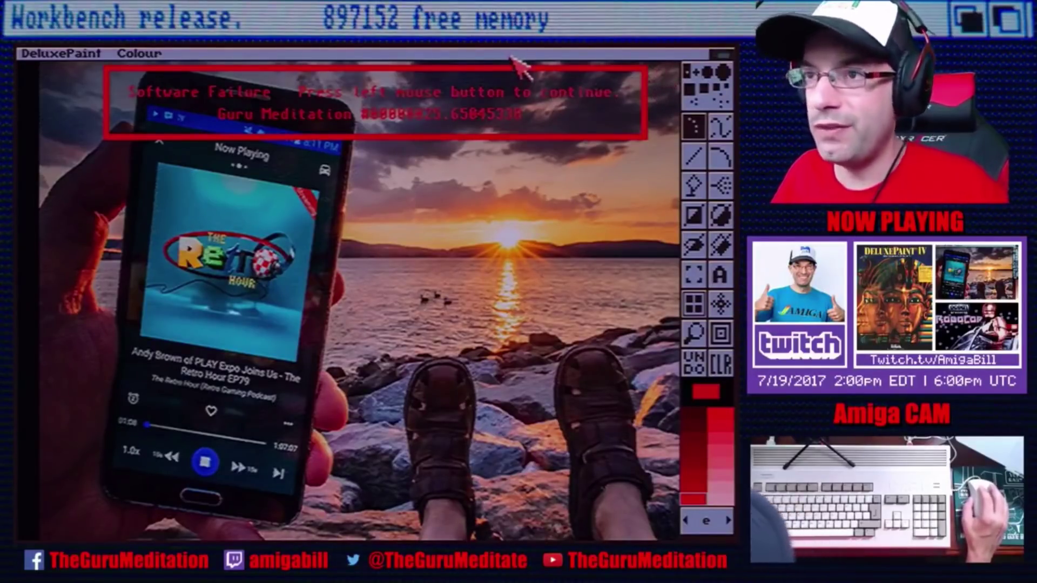
Set the animation's frame count to 5.
right_click(265, 52)
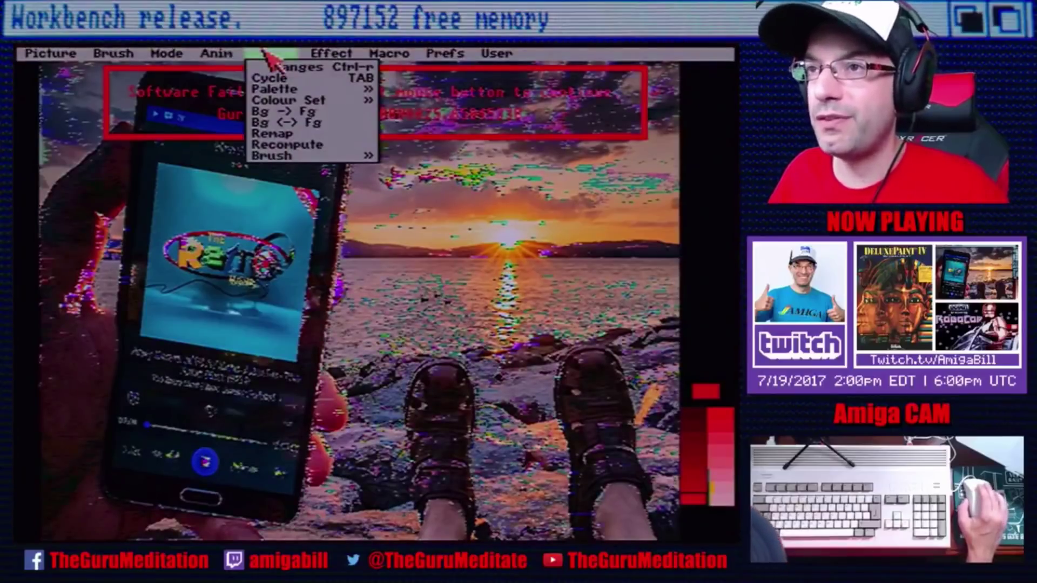
mouse_move(227, 57)
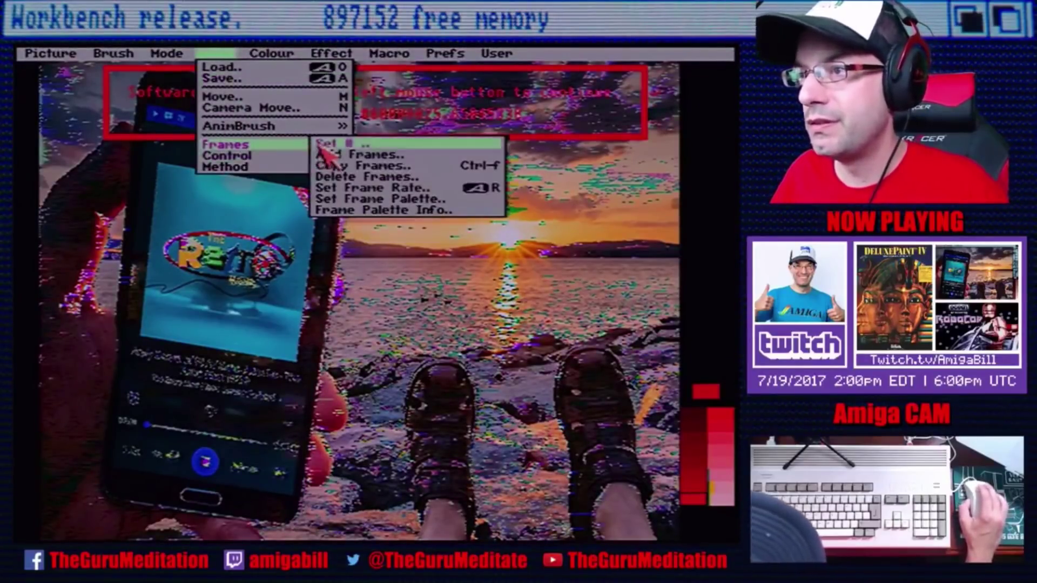
click(325, 145)
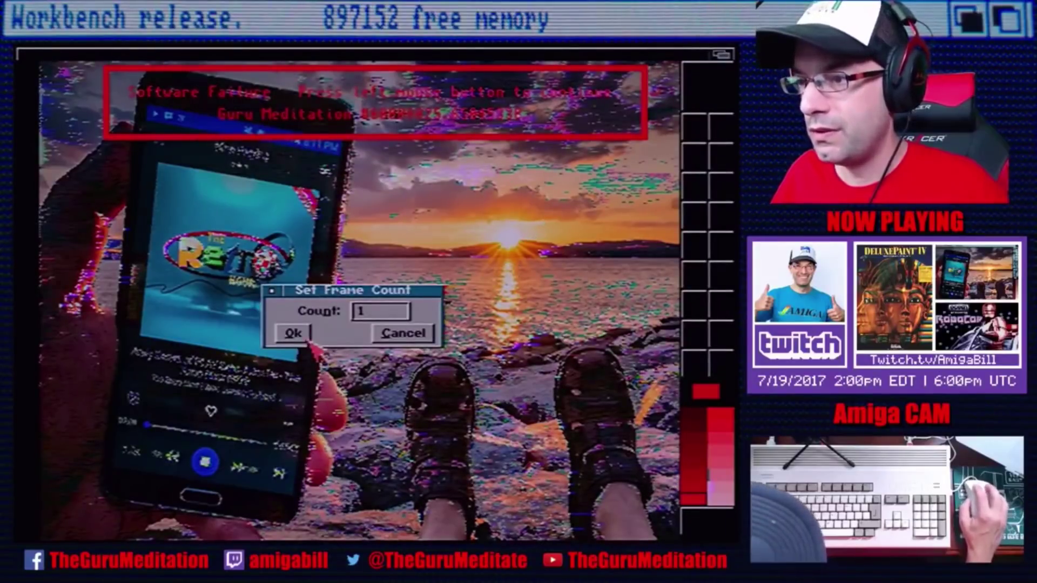
click(375, 315)
key(BackSpace)
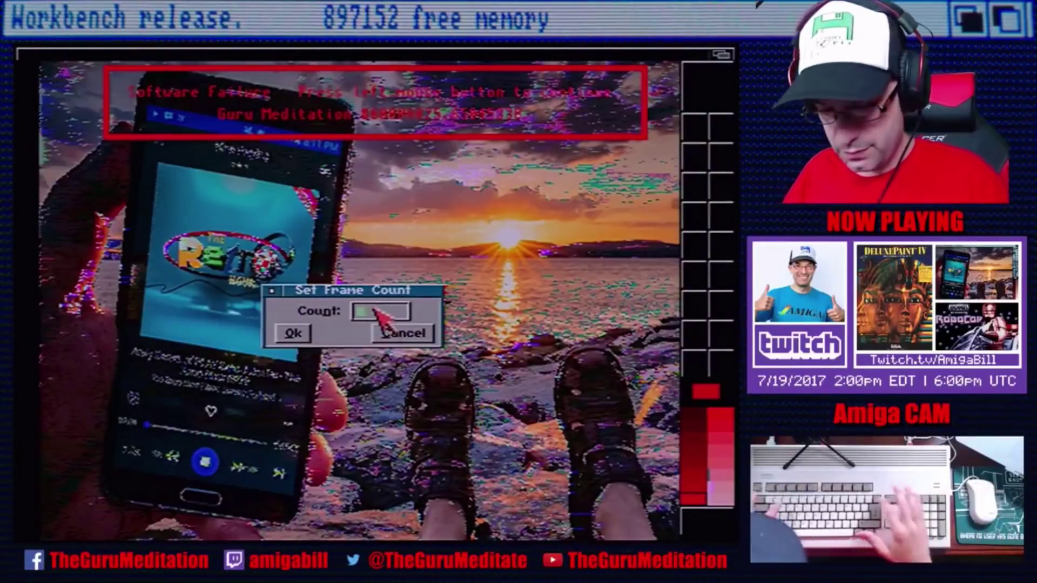
text(5)
click(300, 335)
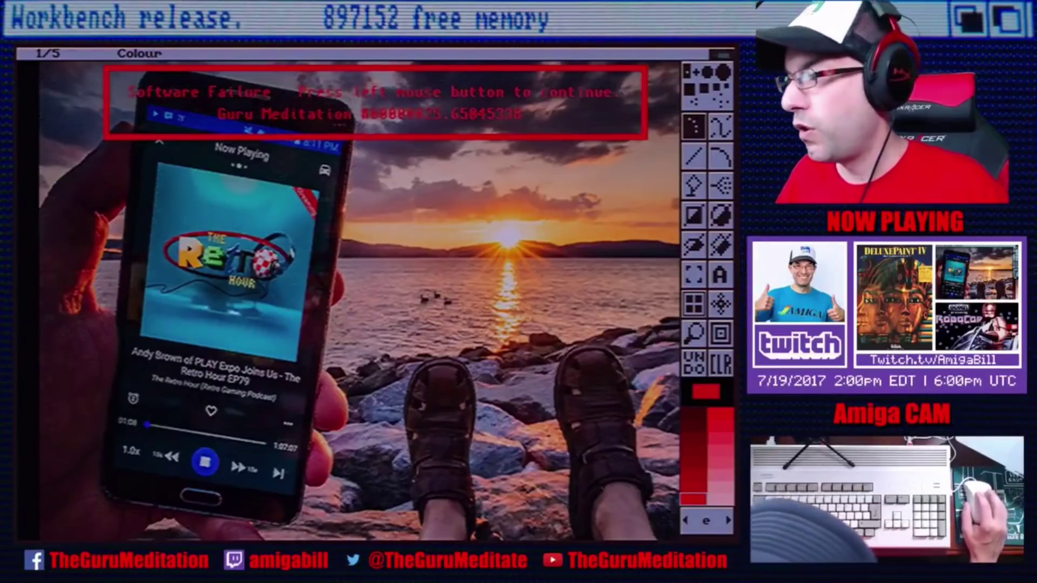
Raise the animation's frame count to 6.
right_click(295, 50)
mouse_move(203, 51)
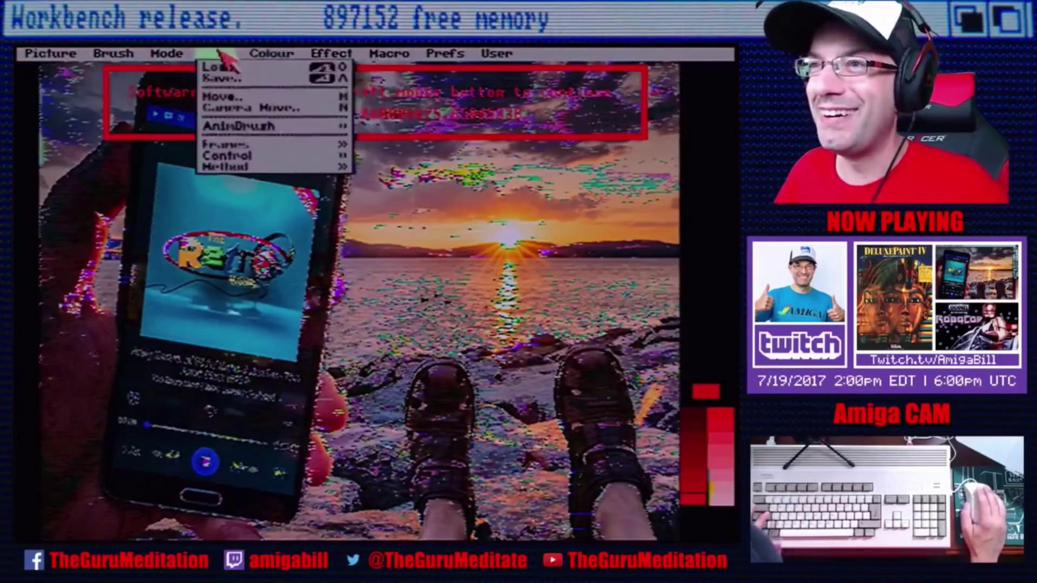
mouse_move(251, 147)
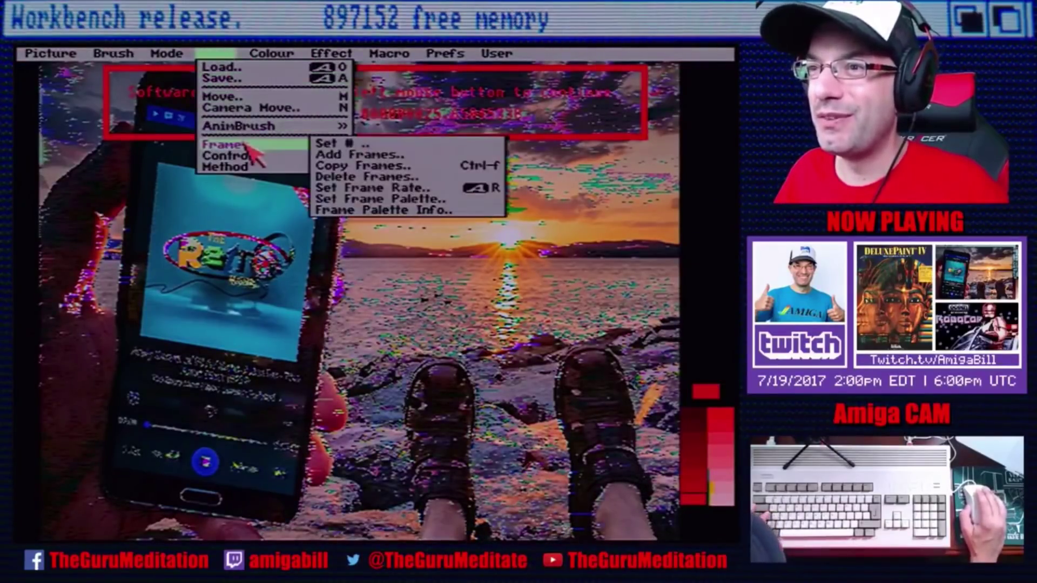
right_click(319, 145)
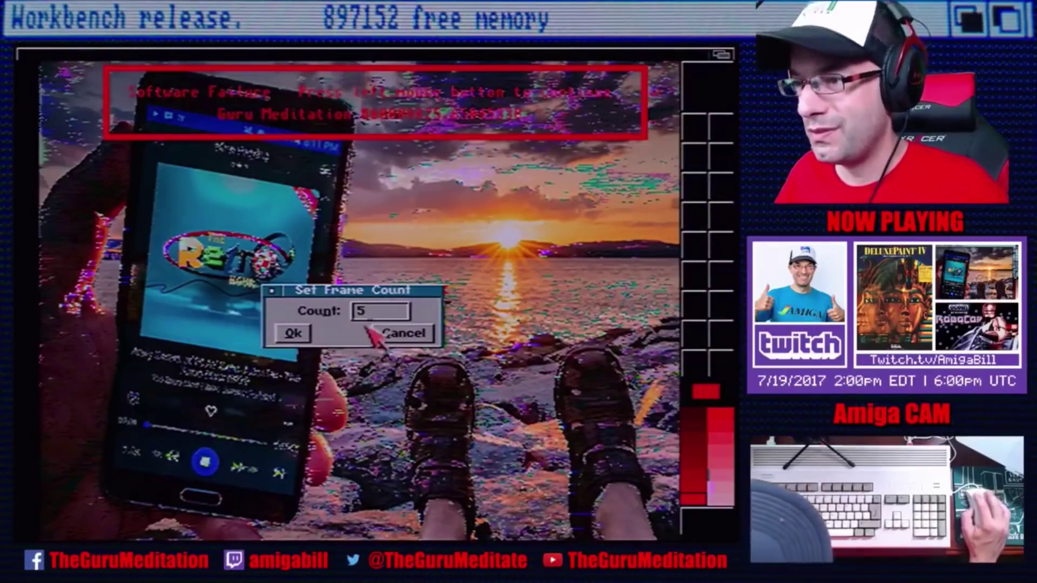
key(BackSpace)
text(6)
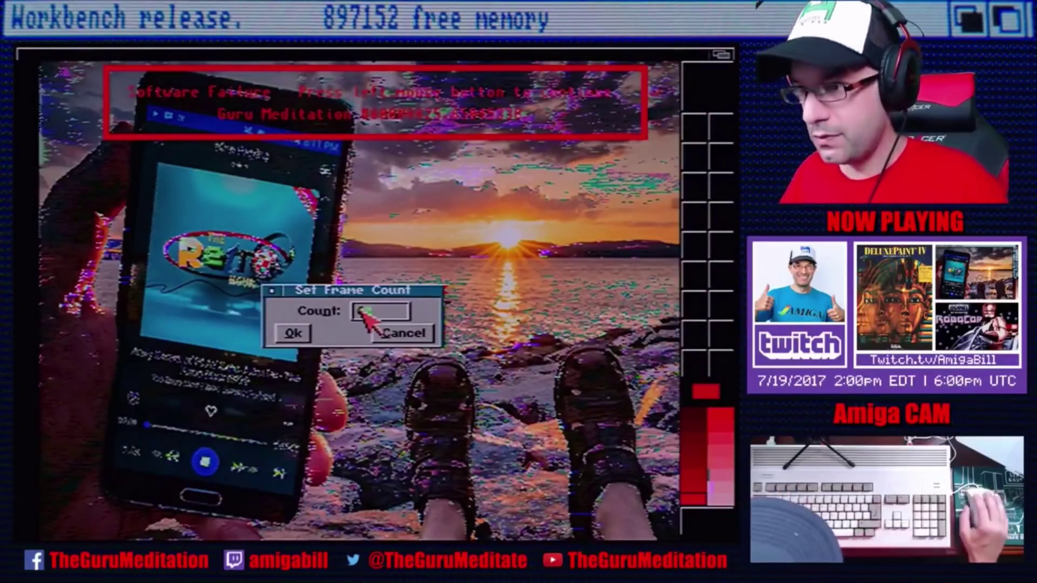
click(307, 332)
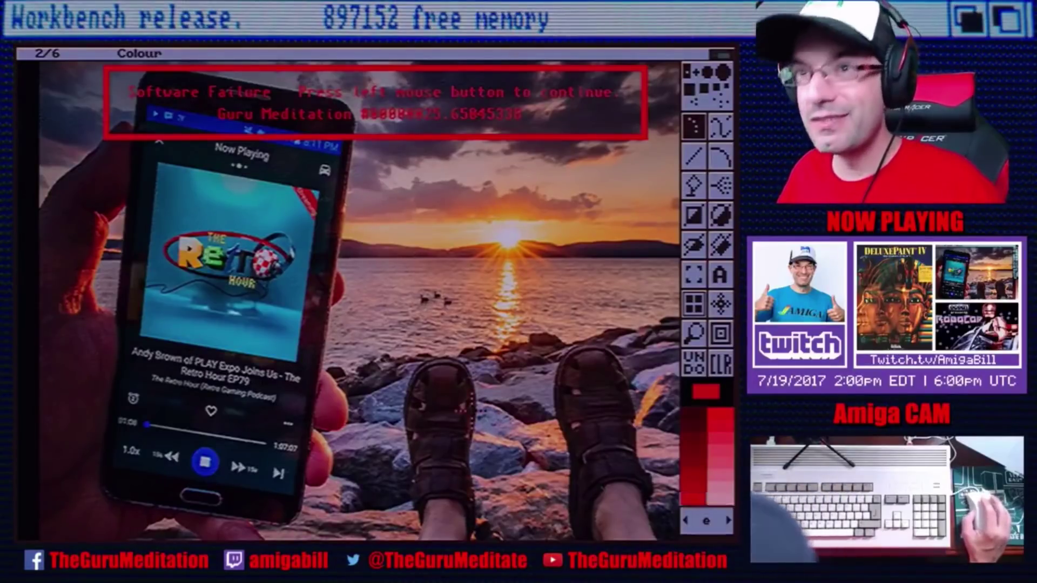
Go to the last of the six frames and clear its picture.
key(1)
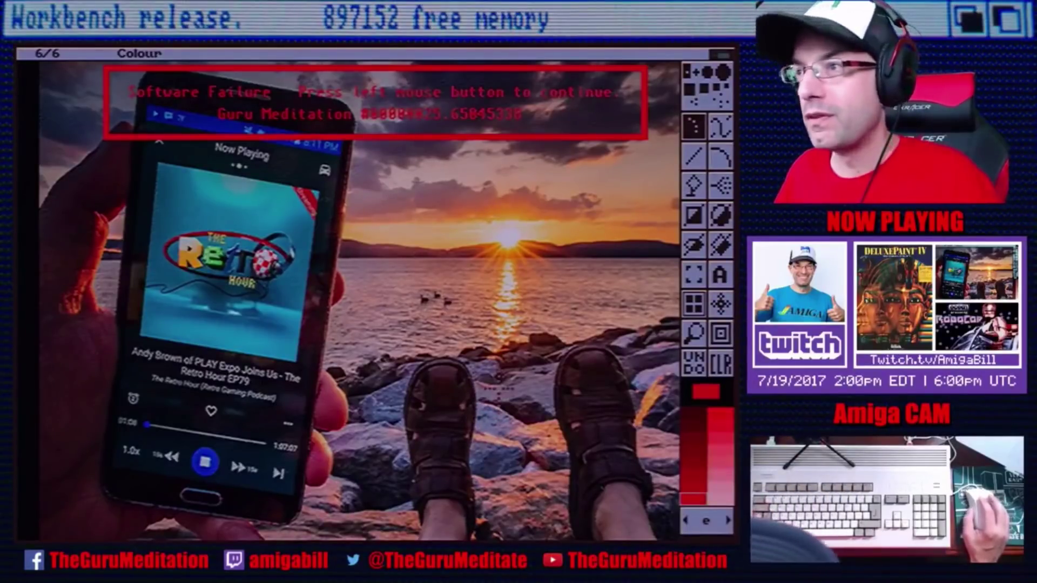
click(724, 372)
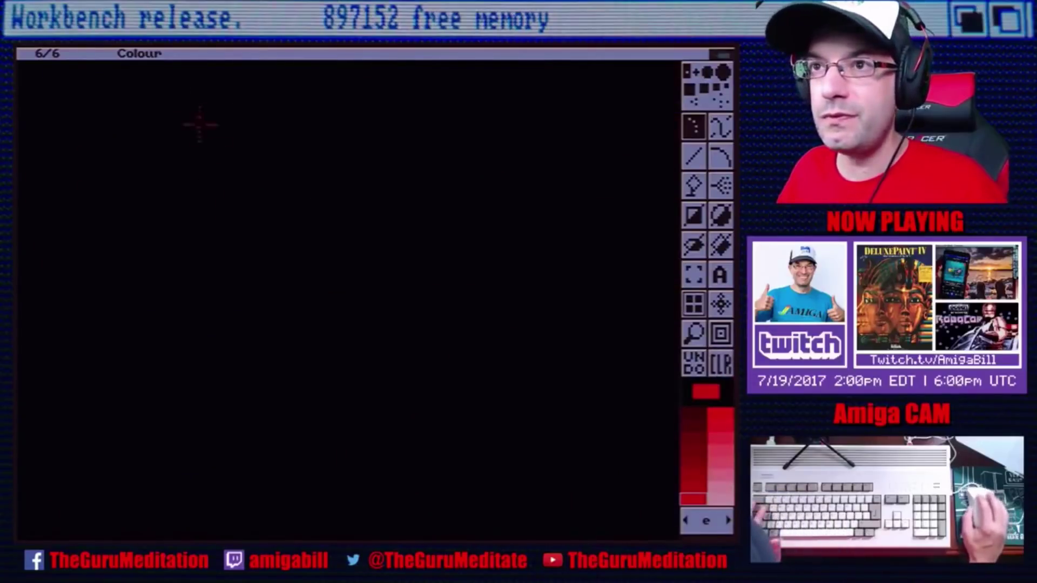
key(F10)
Load the RetroHourHudson_640x400_FINAL picture from the 001_RetroHour drawer into the cleared frame 6.
right_click(94, 60)
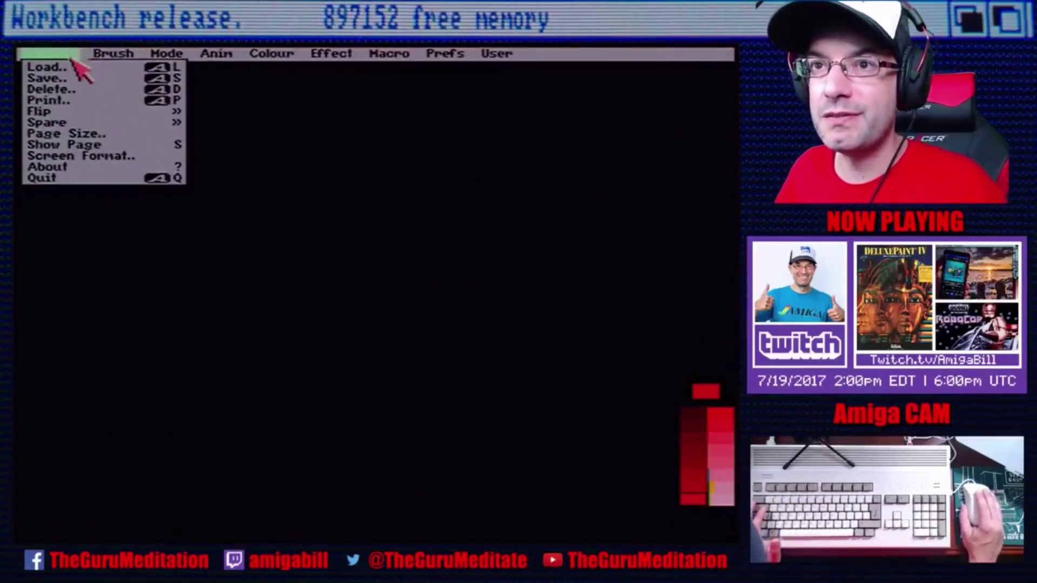
click(54, 68)
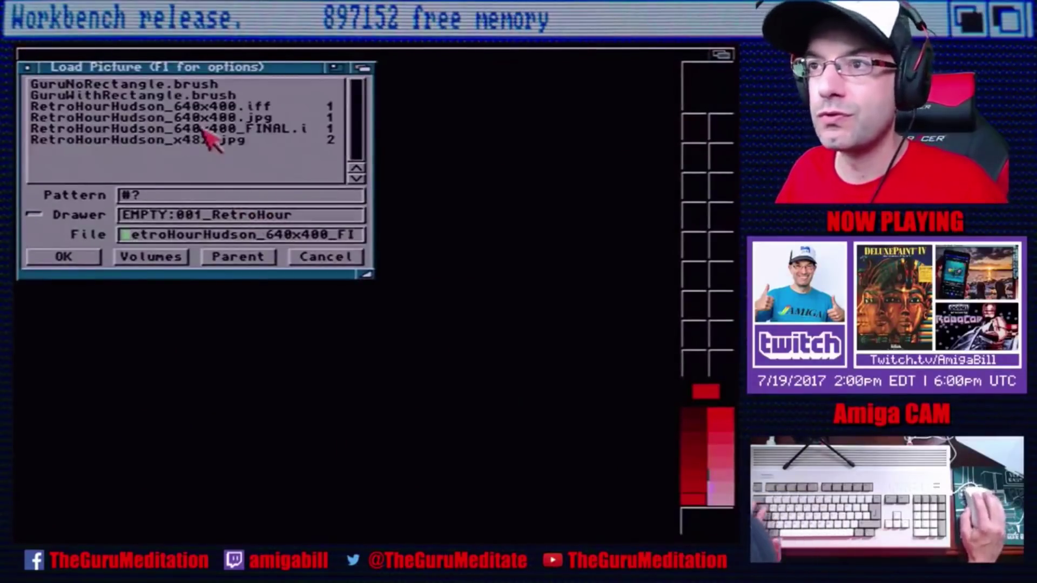
click(192, 106)
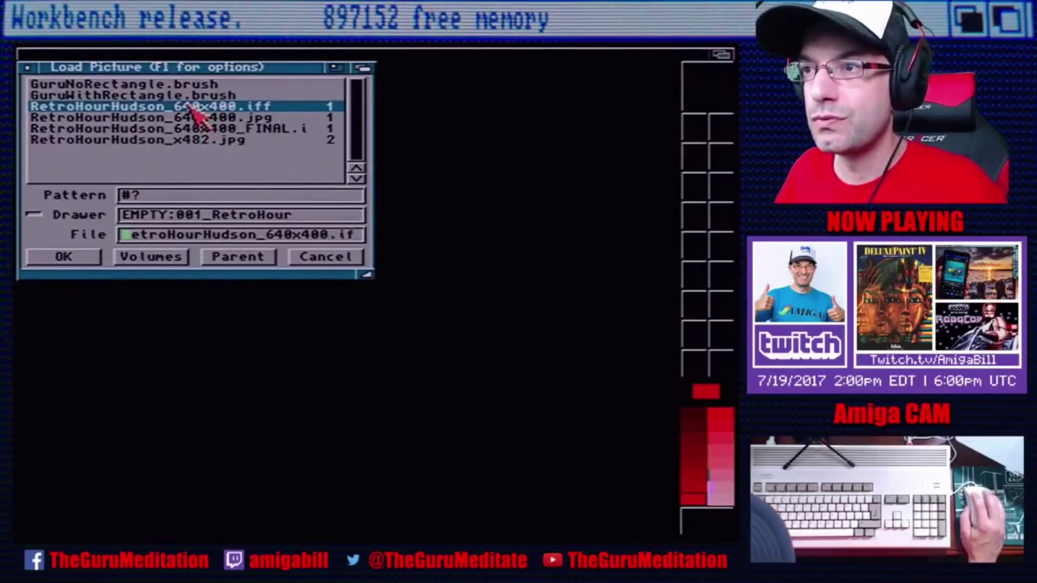
click(190, 128)
click(93, 257)
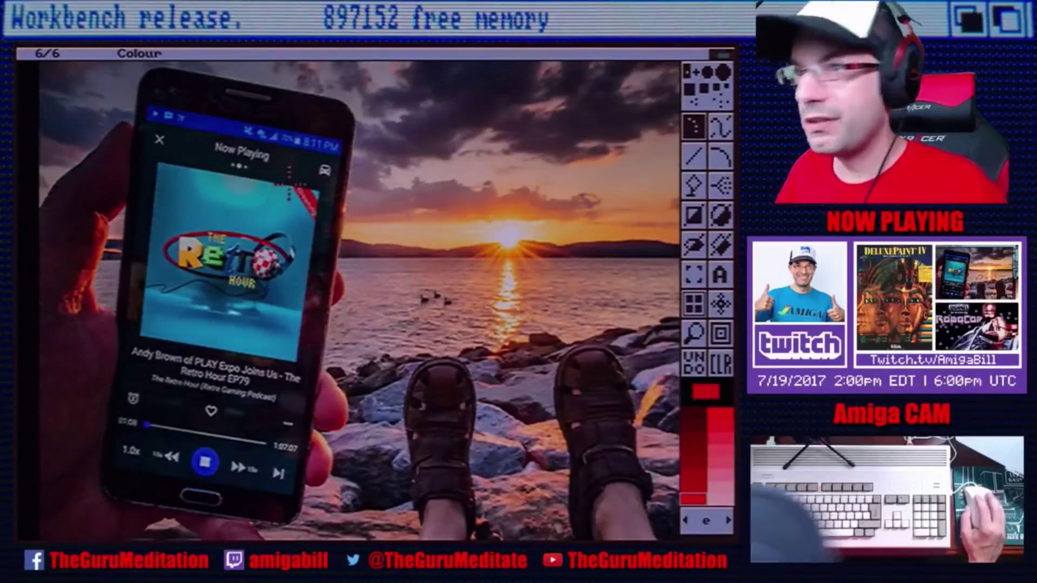
Load GuruNoRectangle.brush and place the unframed red error text over the upper part of the photo in frame 6.
right_click(67, 50)
mouse_move(102, 49)
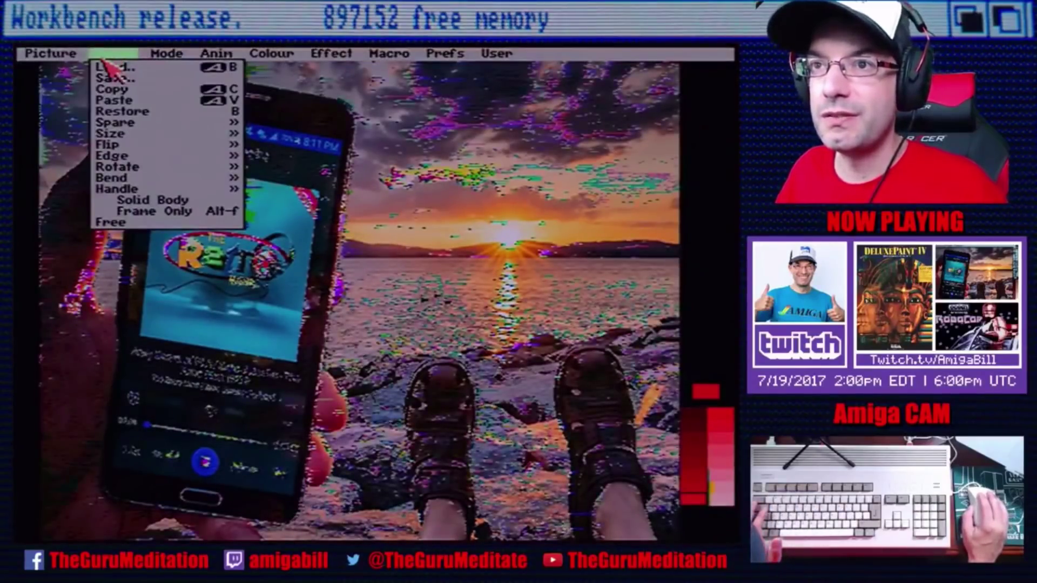
right_click(108, 67)
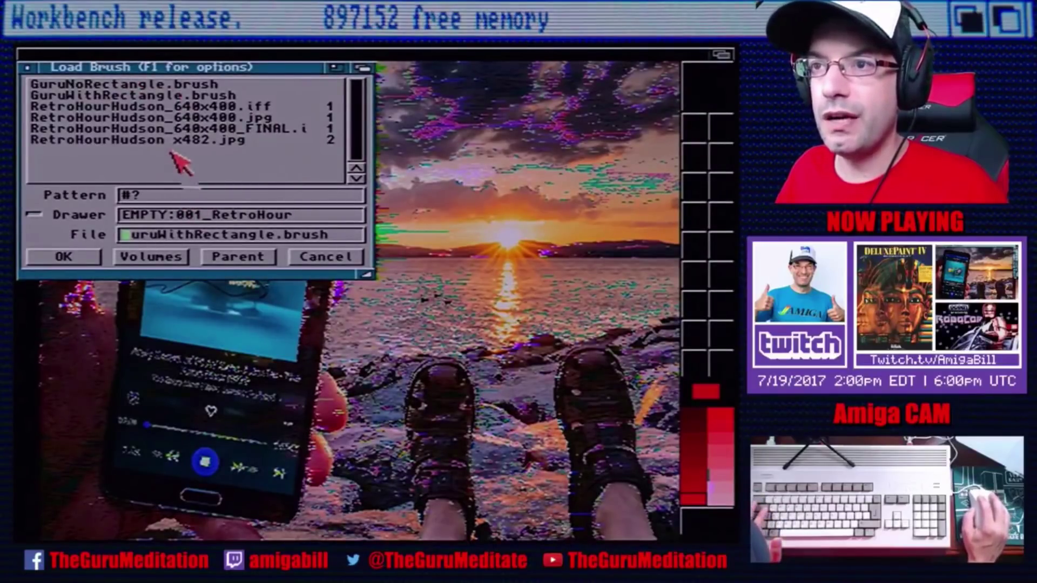
click(73, 85)
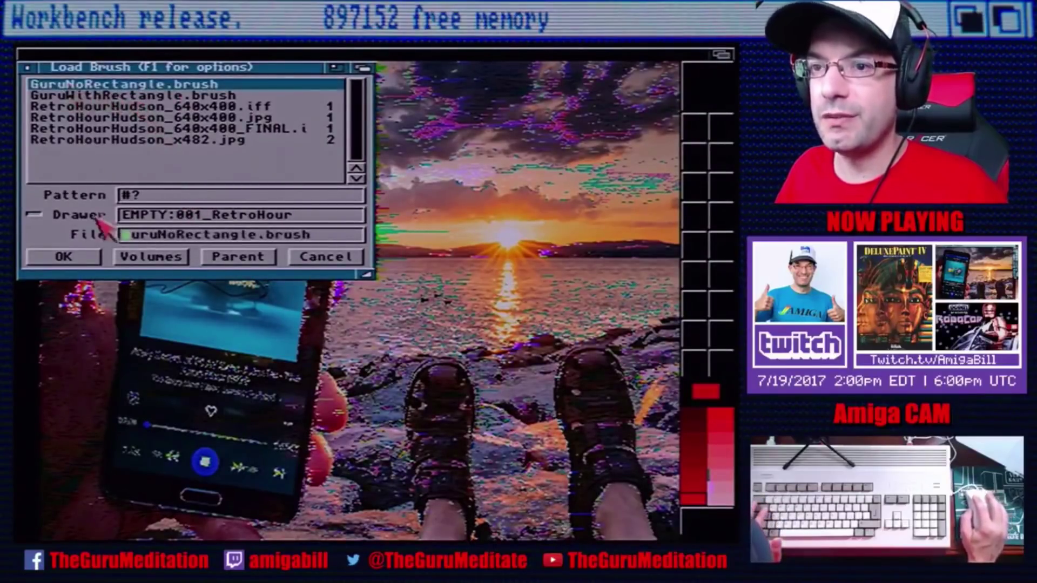
click(69, 257)
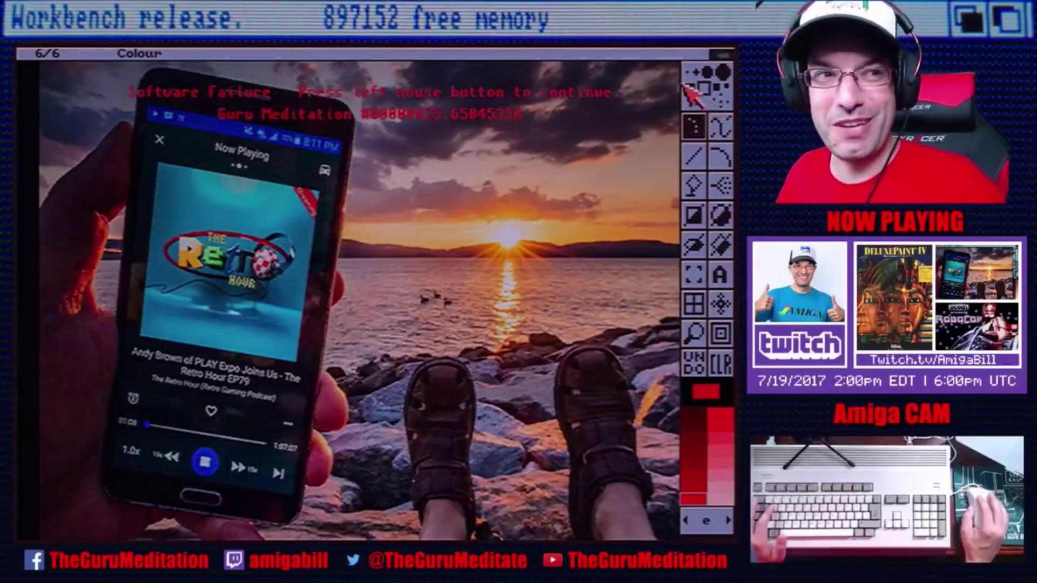
Extend the animation to 10 frames.
right_click(280, 52)
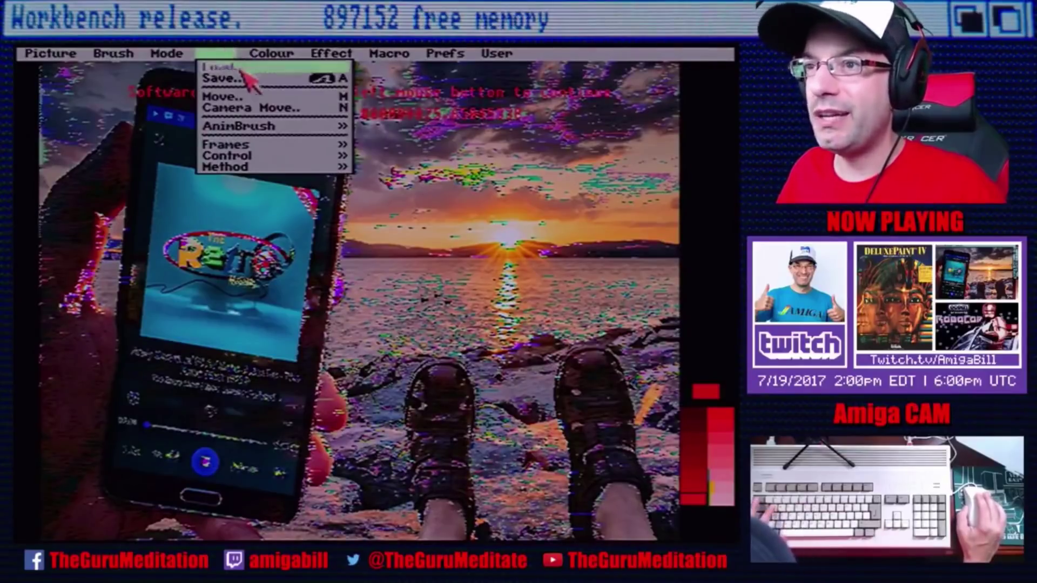
mouse_move(262, 144)
right_click(324, 149)
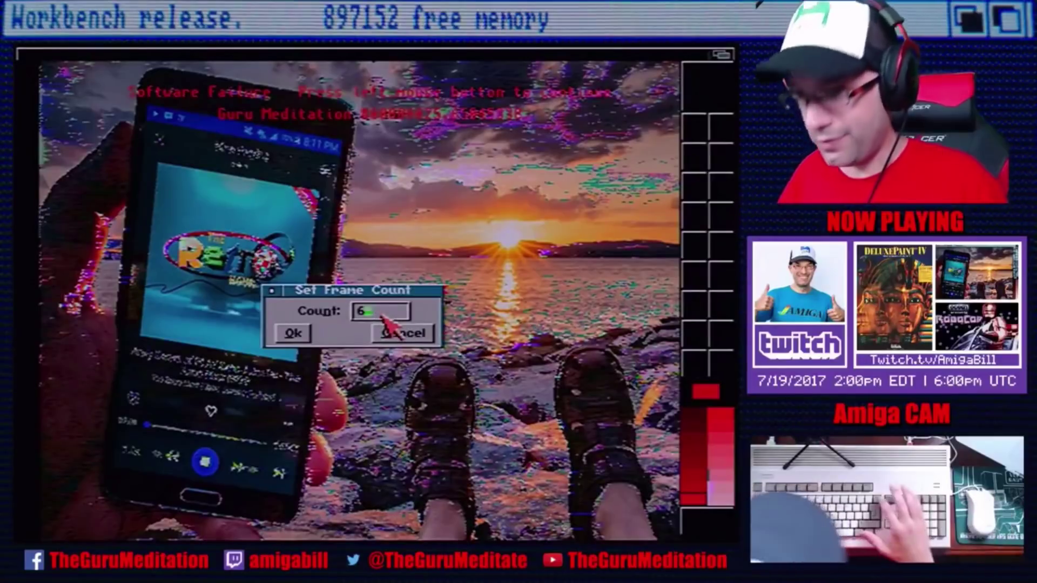
key(BackSpace)
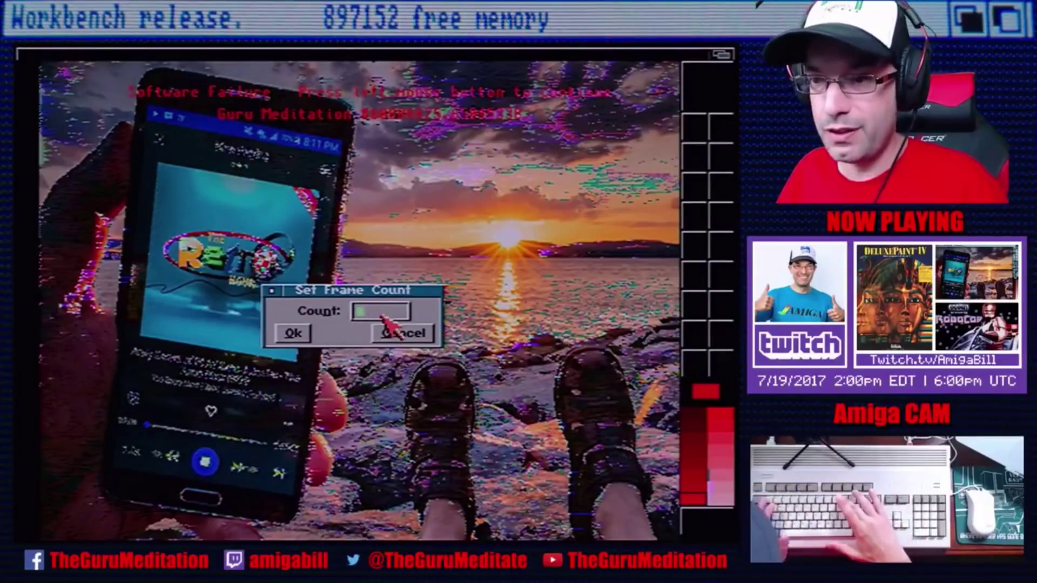
text(10)
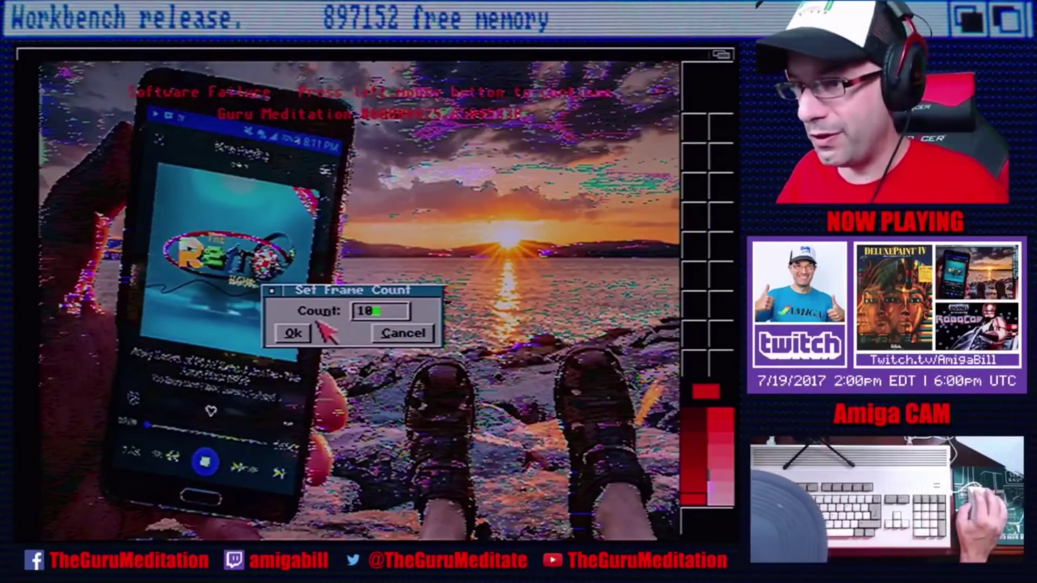
click(290, 334)
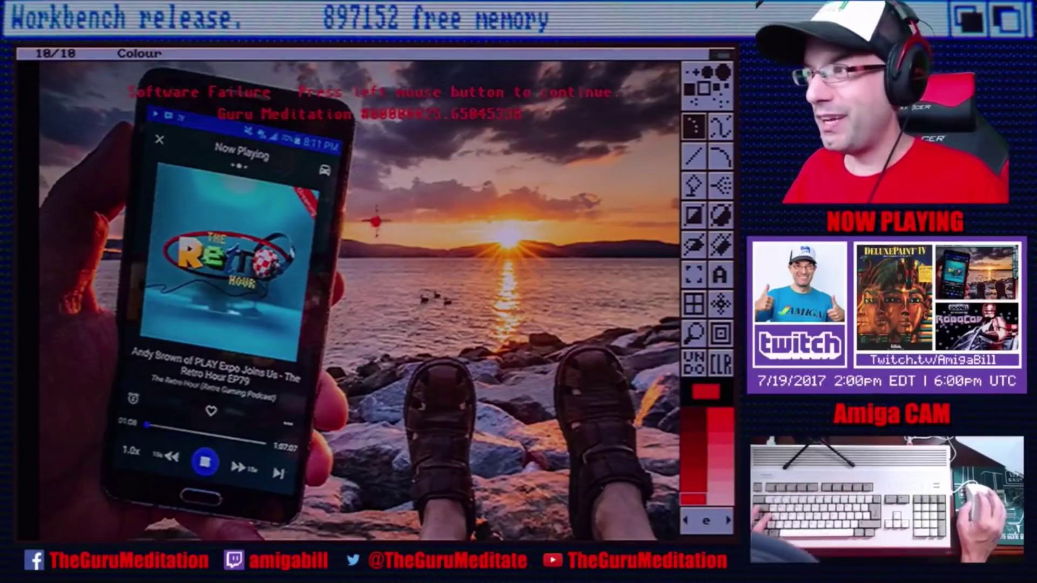
Set the animation's global play rate to 5 fps.
right_click(432, 52)
mouse_move(227, 56)
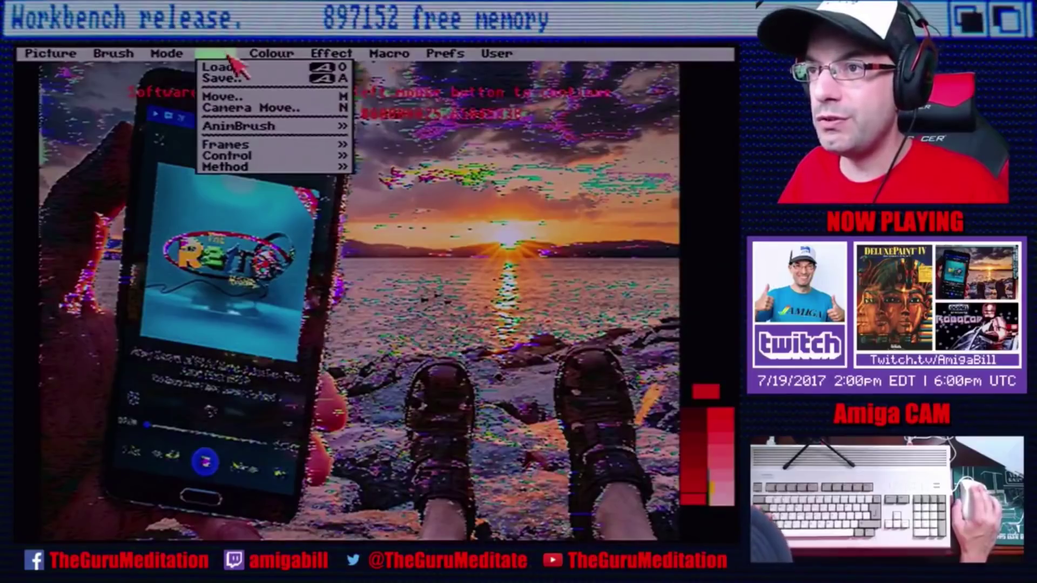
mouse_move(273, 157)
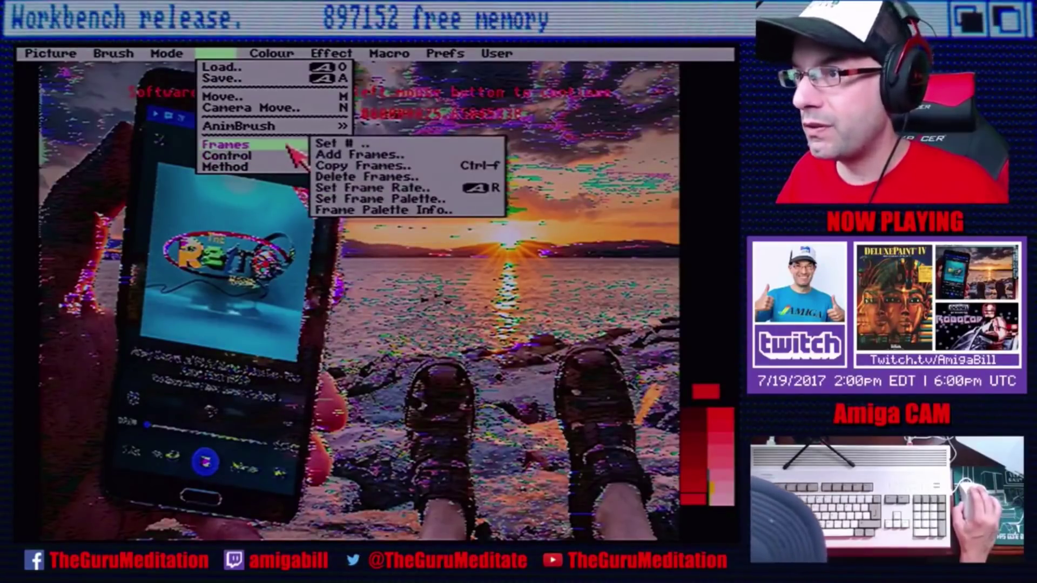
click(354, 188)
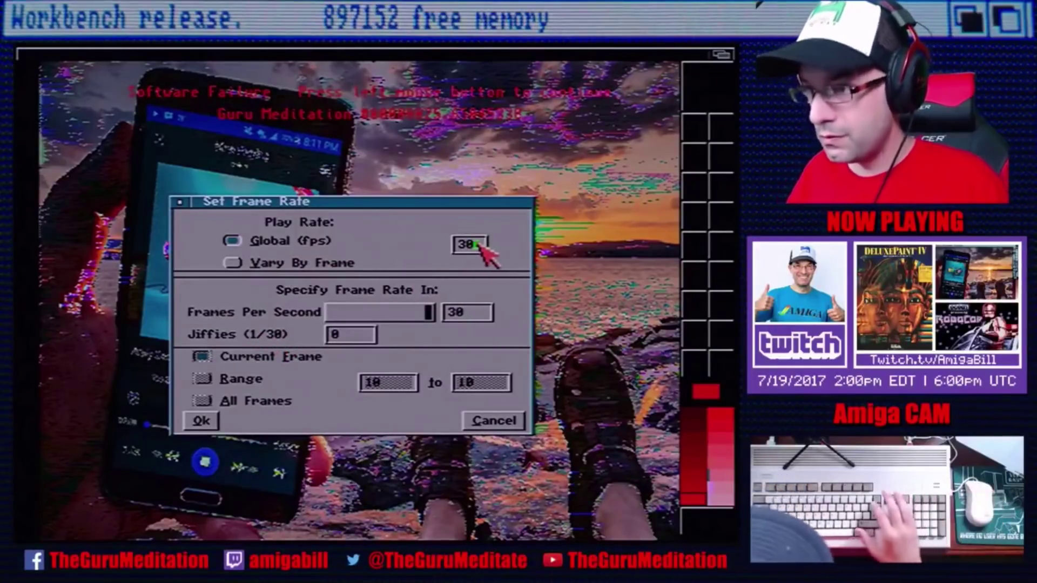
key(BackSpace)
key(BackSpace)
text(5)
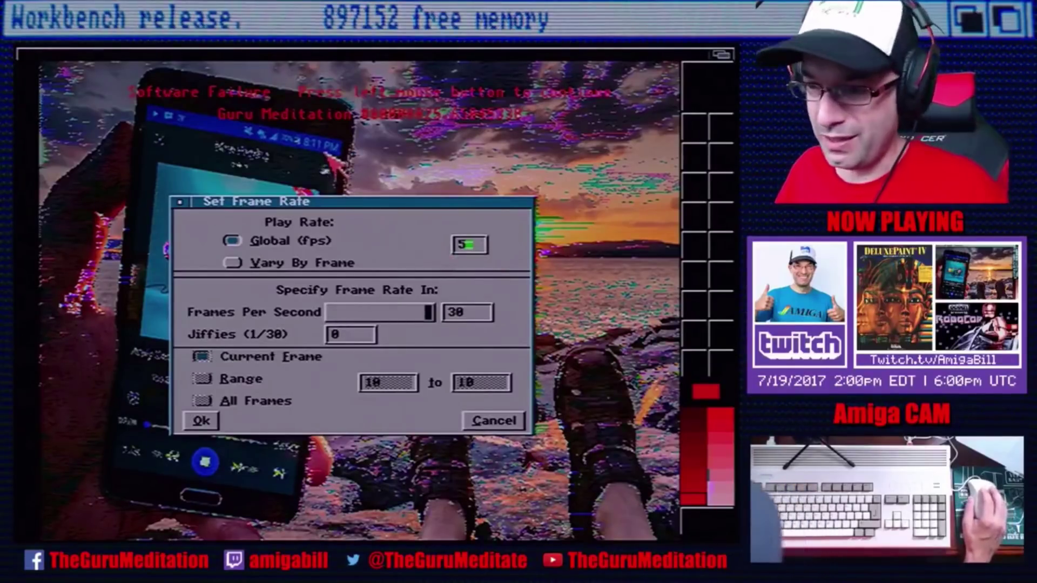
click(212, 427)
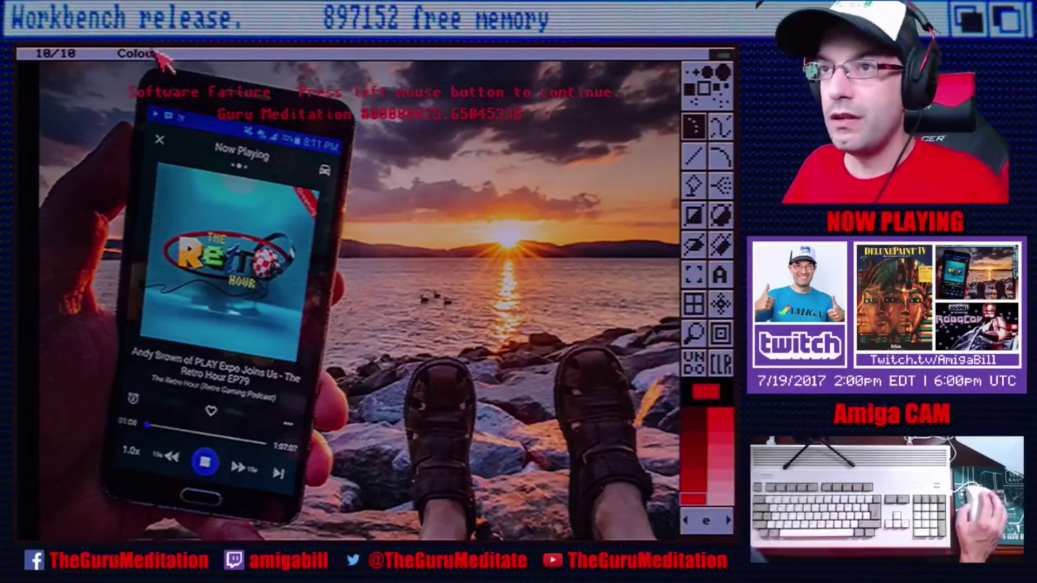
Play the animation to check the flashing red frame around the error text.
right_click(232, 54)
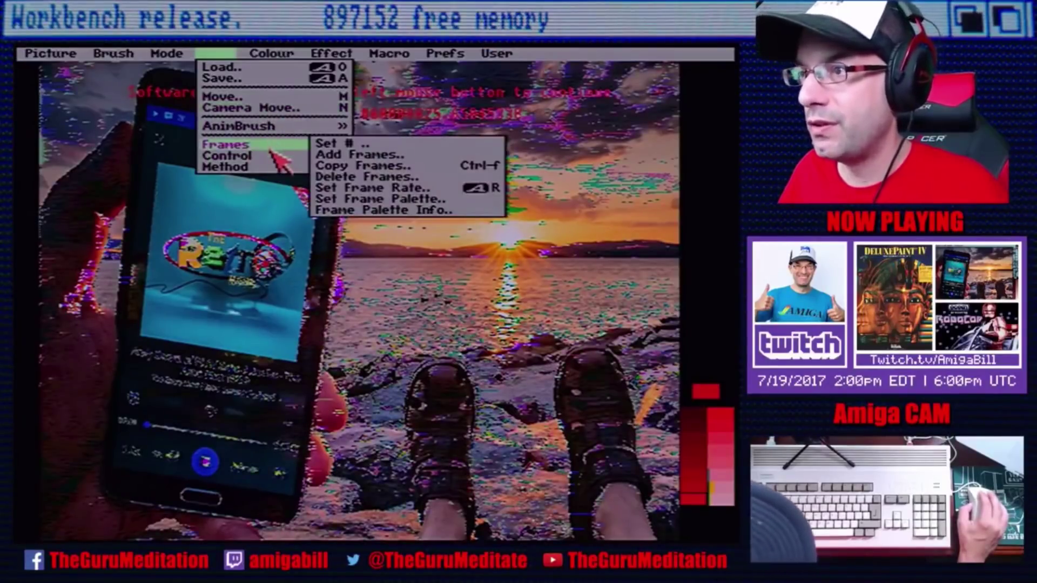
mouse_move(270, 154)
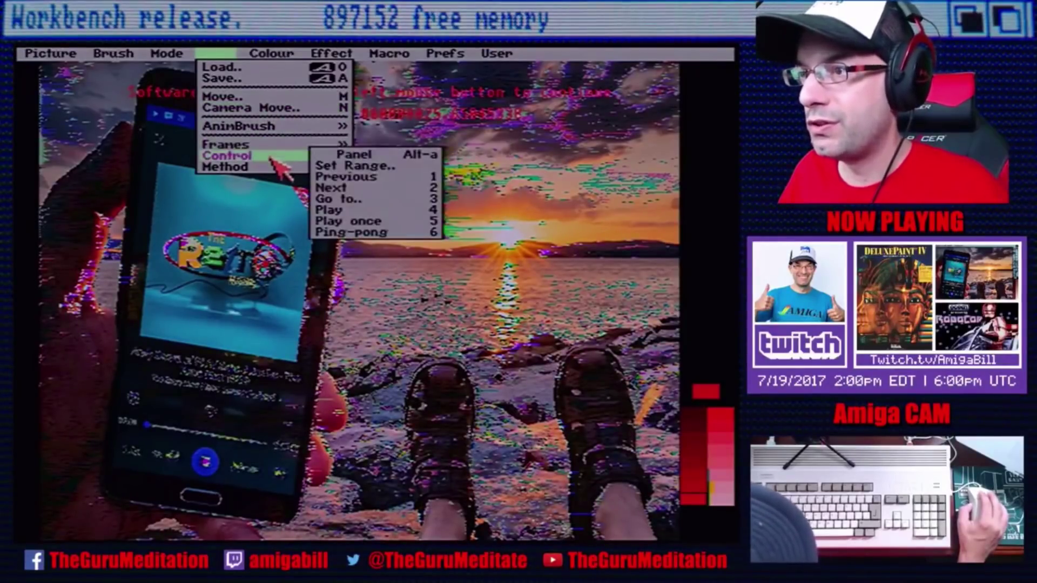
right_click(343, 208)
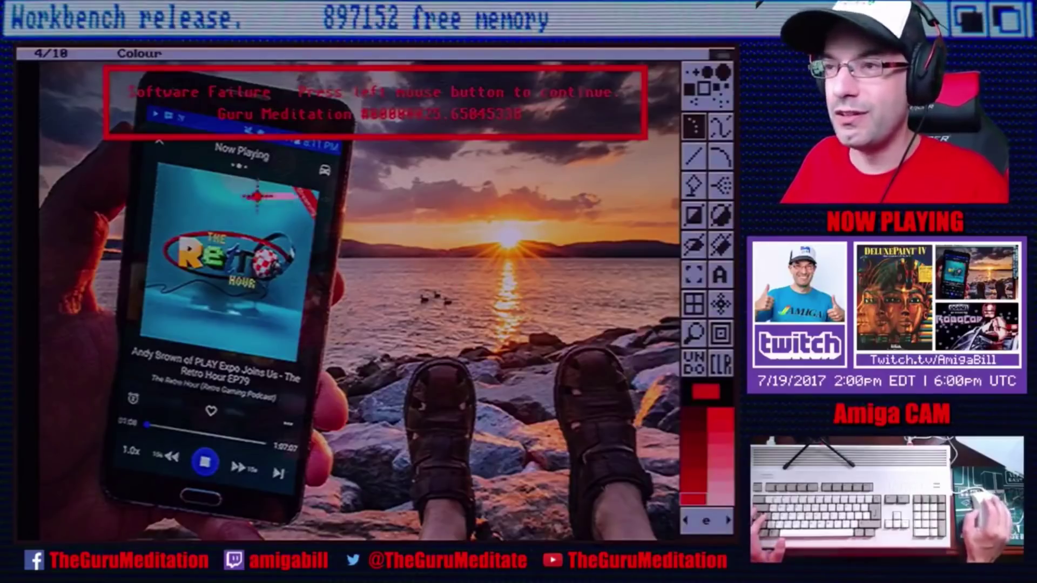
Start saving the animation and choose the 001_RetroHour drawer on the EMPTY volume as its destination.
right_click(172, 54)
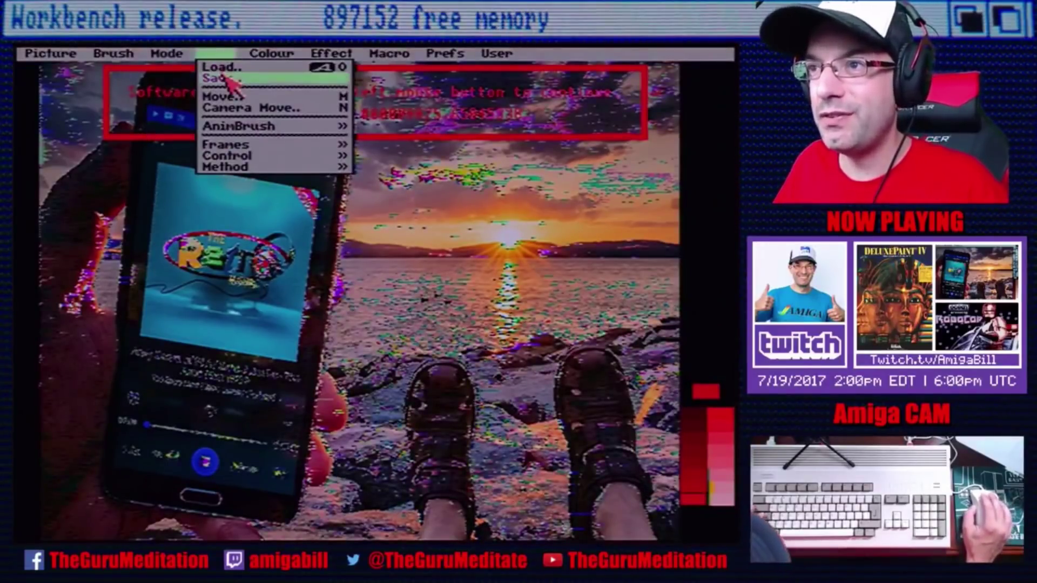
right_click(219, 79)
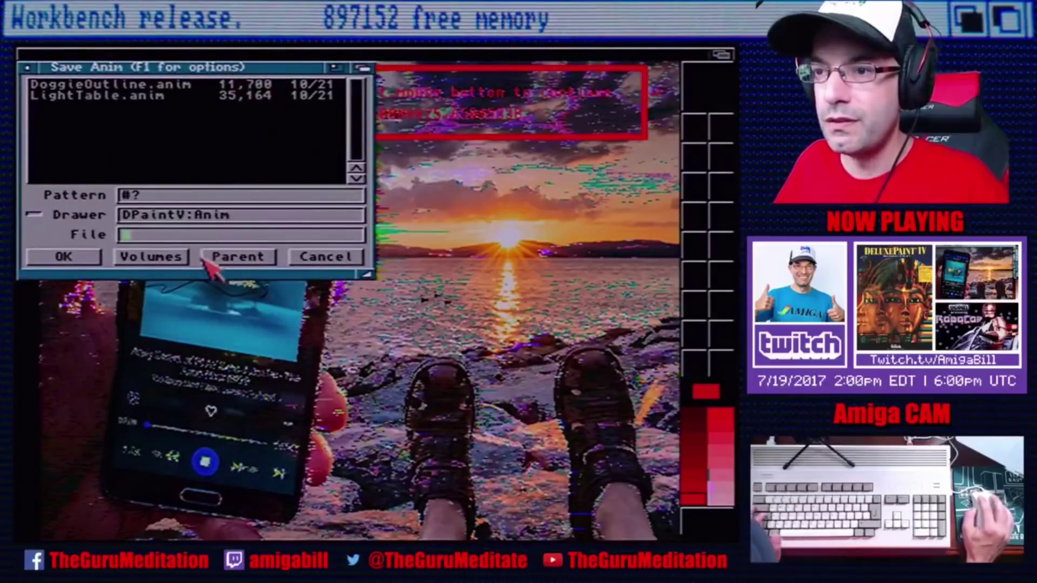
click(173, 260)
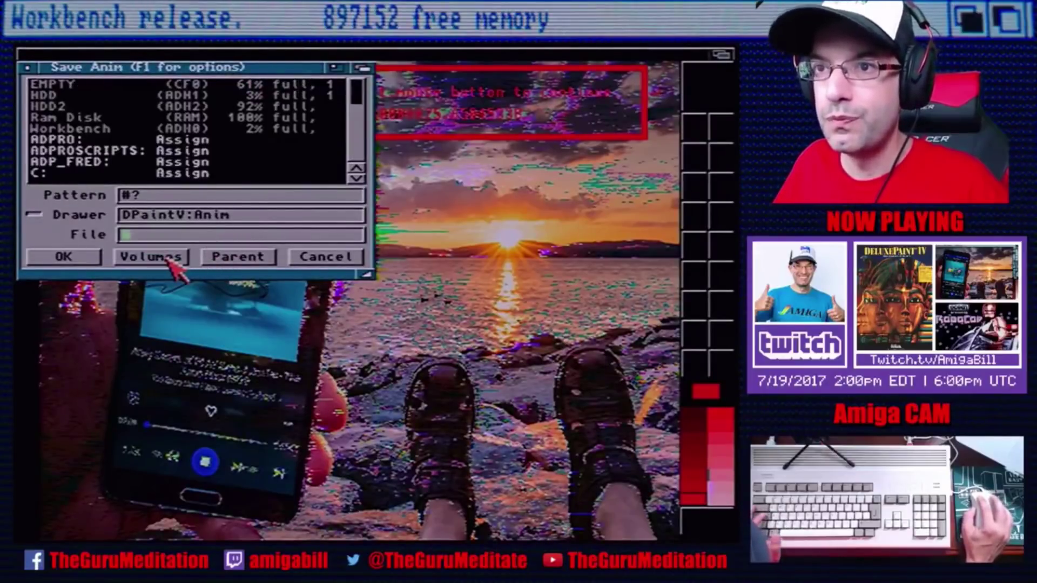
click(74, 86)
drag(354, 179, 355, 179)
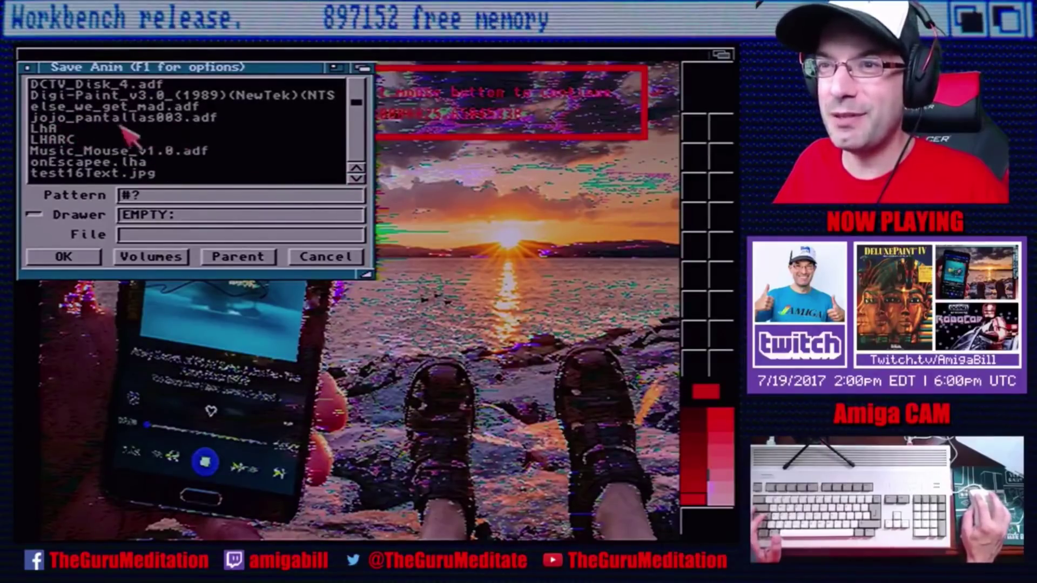
click(356, 180)
drag(356, 180, 356, 179)
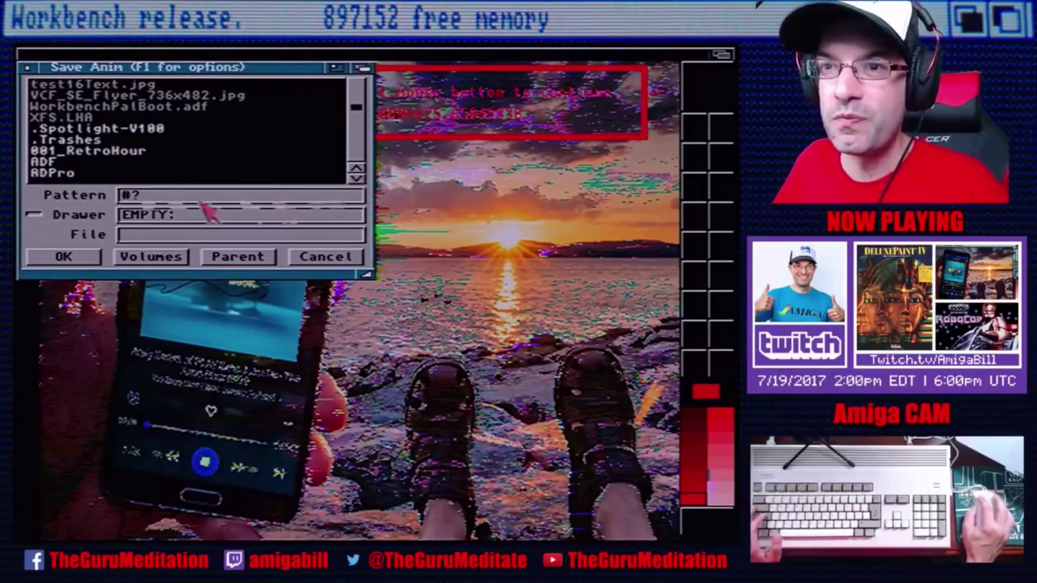
click(119, 152)
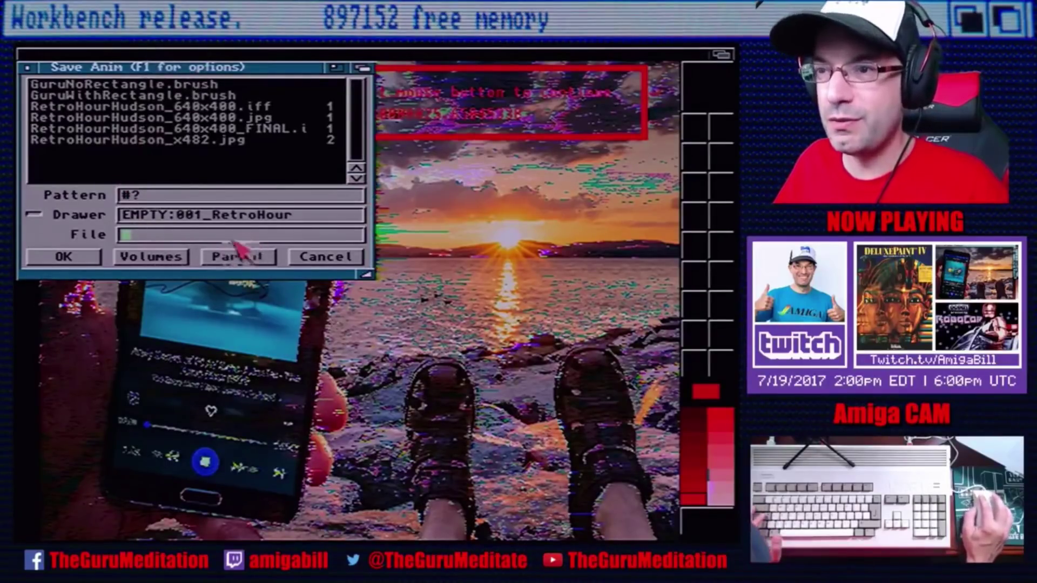
Name the animation file RetroHourWithGuru.ANIM and save it.
text(Re)
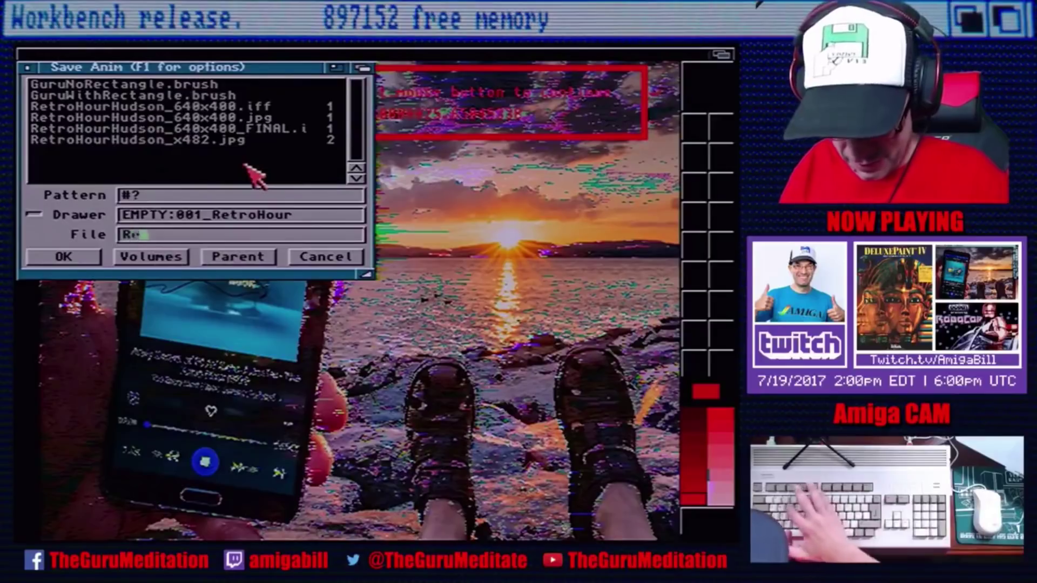
text(troHour)
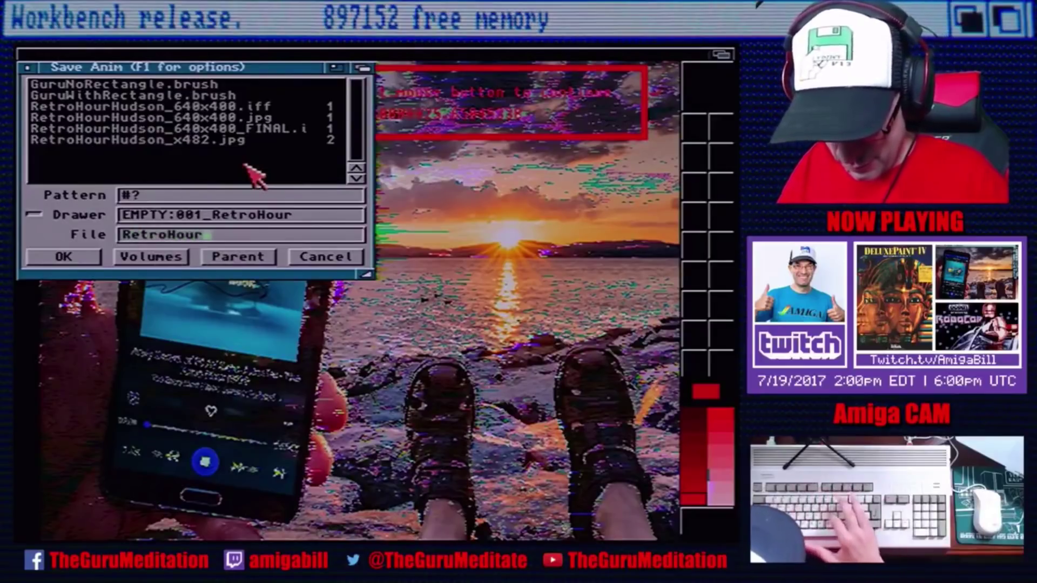
text(WithGuru.A)
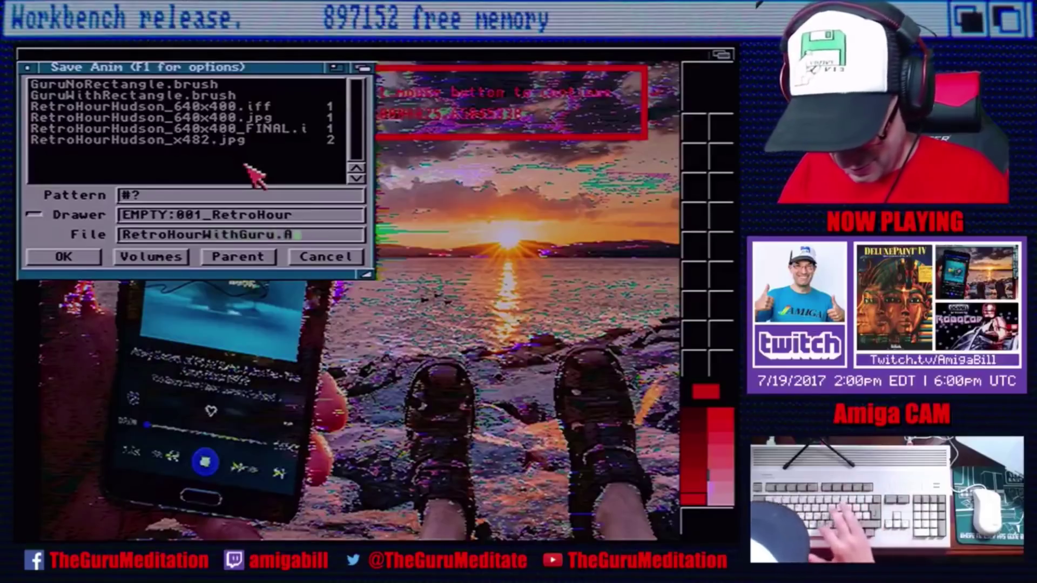
text(NIM)
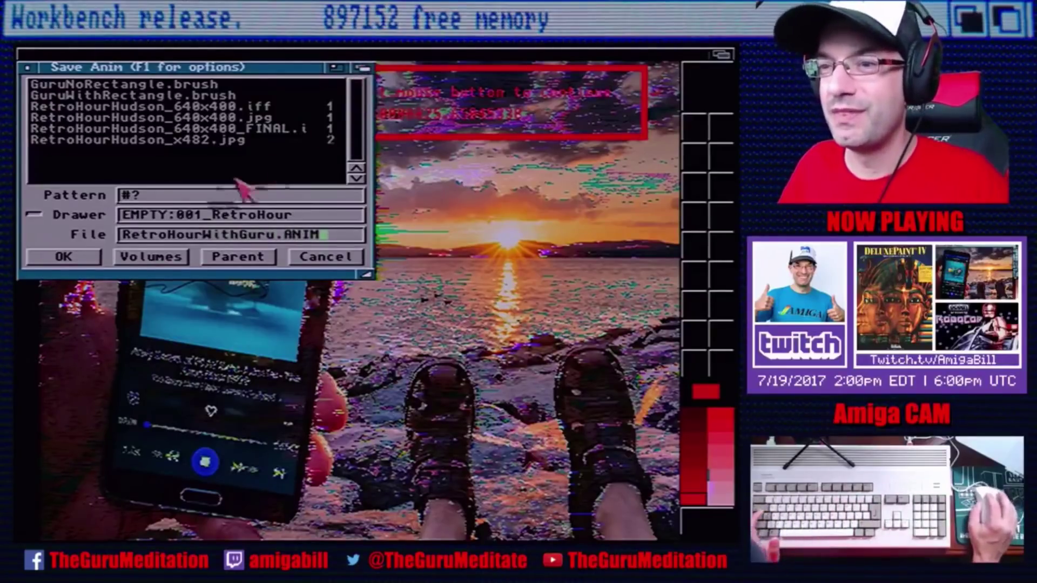
click(81, 253)
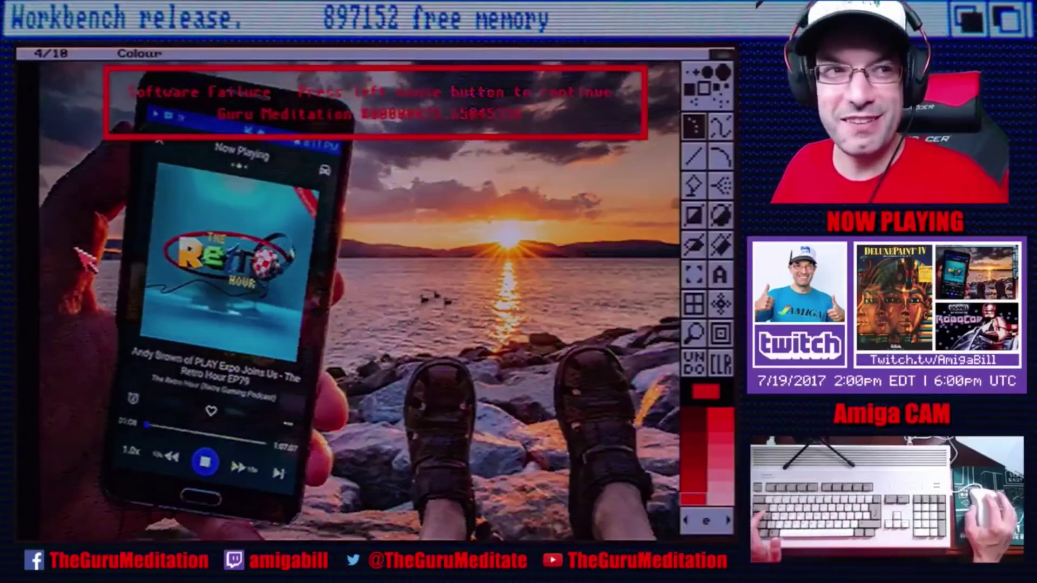